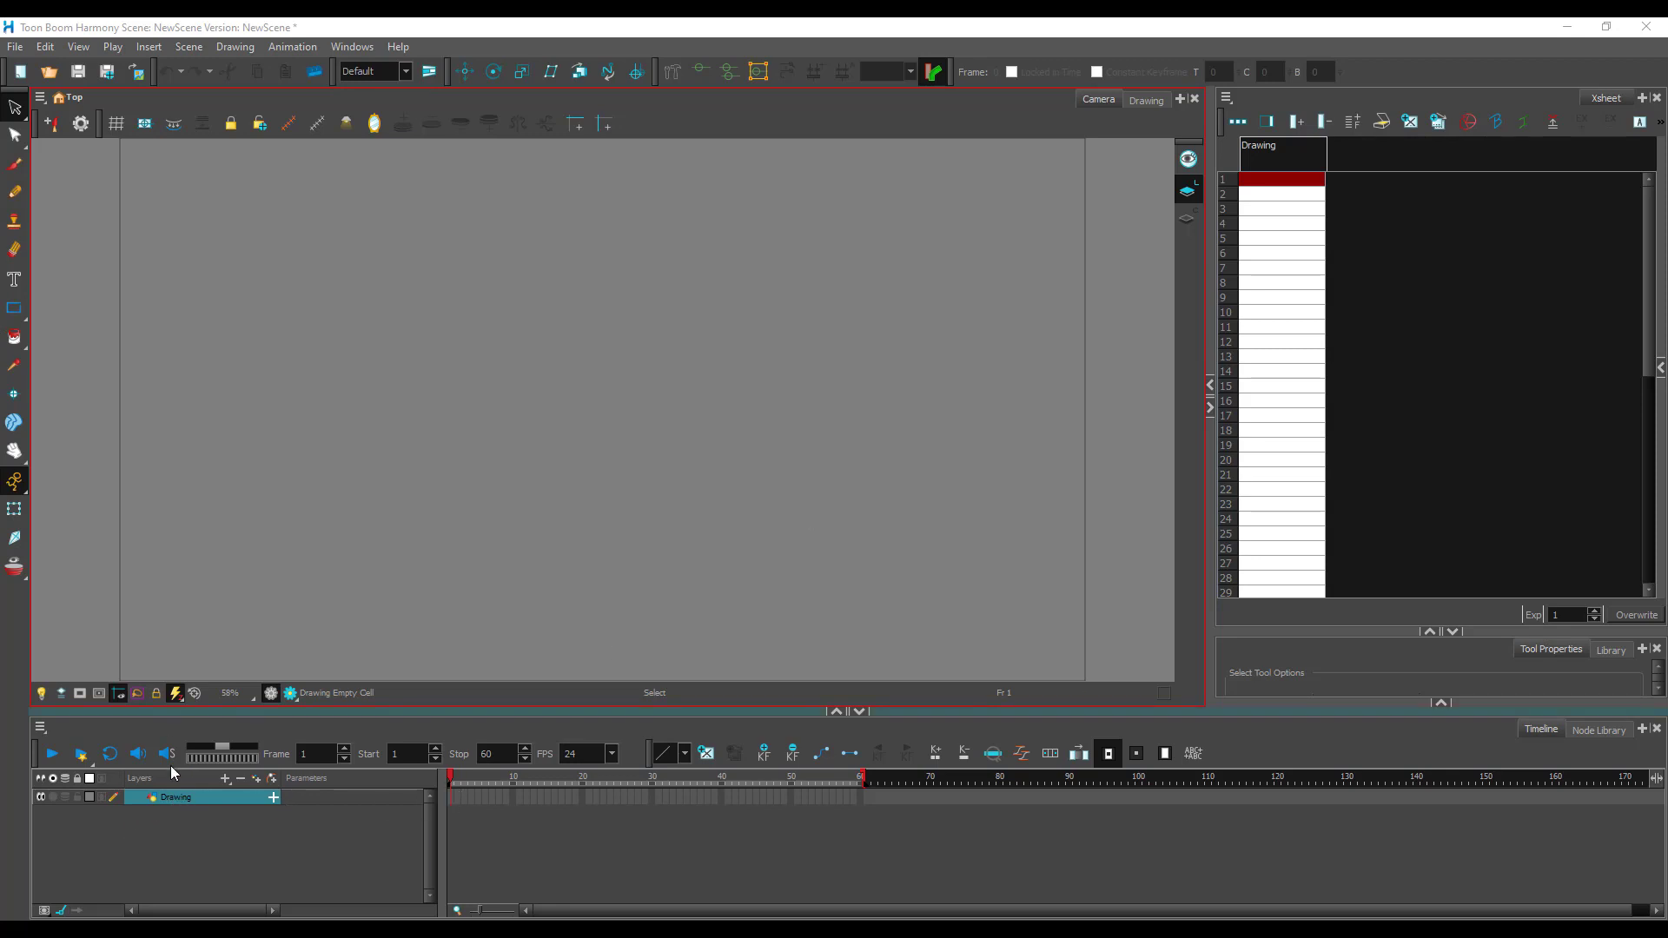
- Set the brush to the Solid Brush 1 preset at maximum size 51.6 and paint a thick black stroke
{"action": "left_click", "coordinate": [14, 164]}
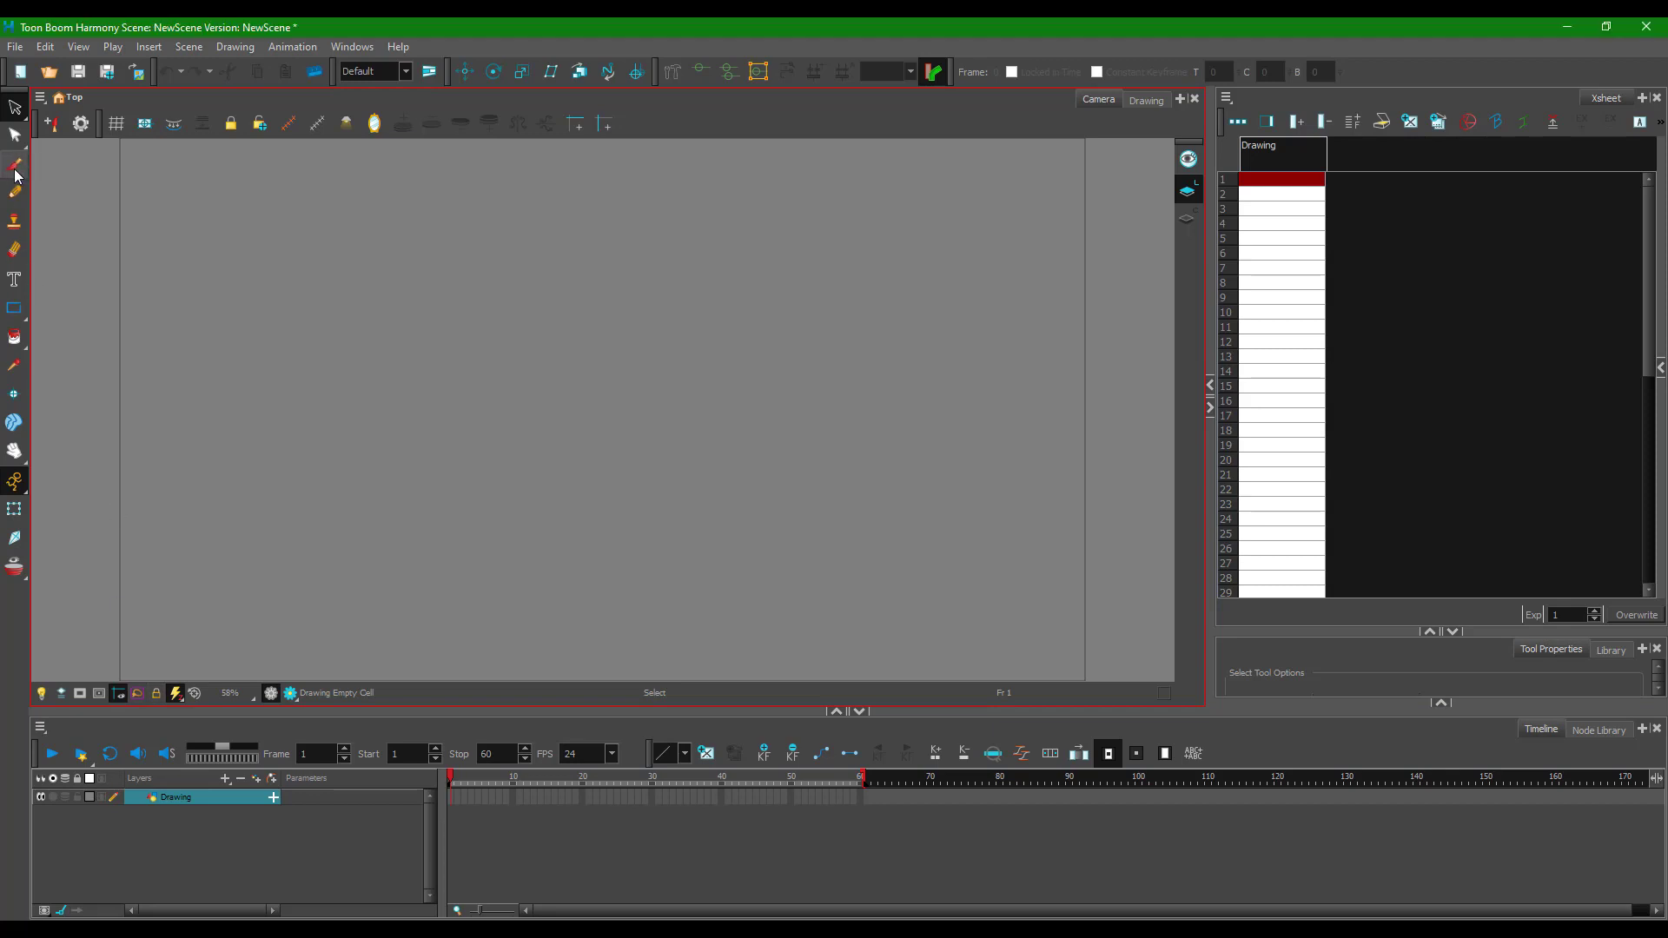
{"action": "left_click", "coordinate": [1452, 631]}
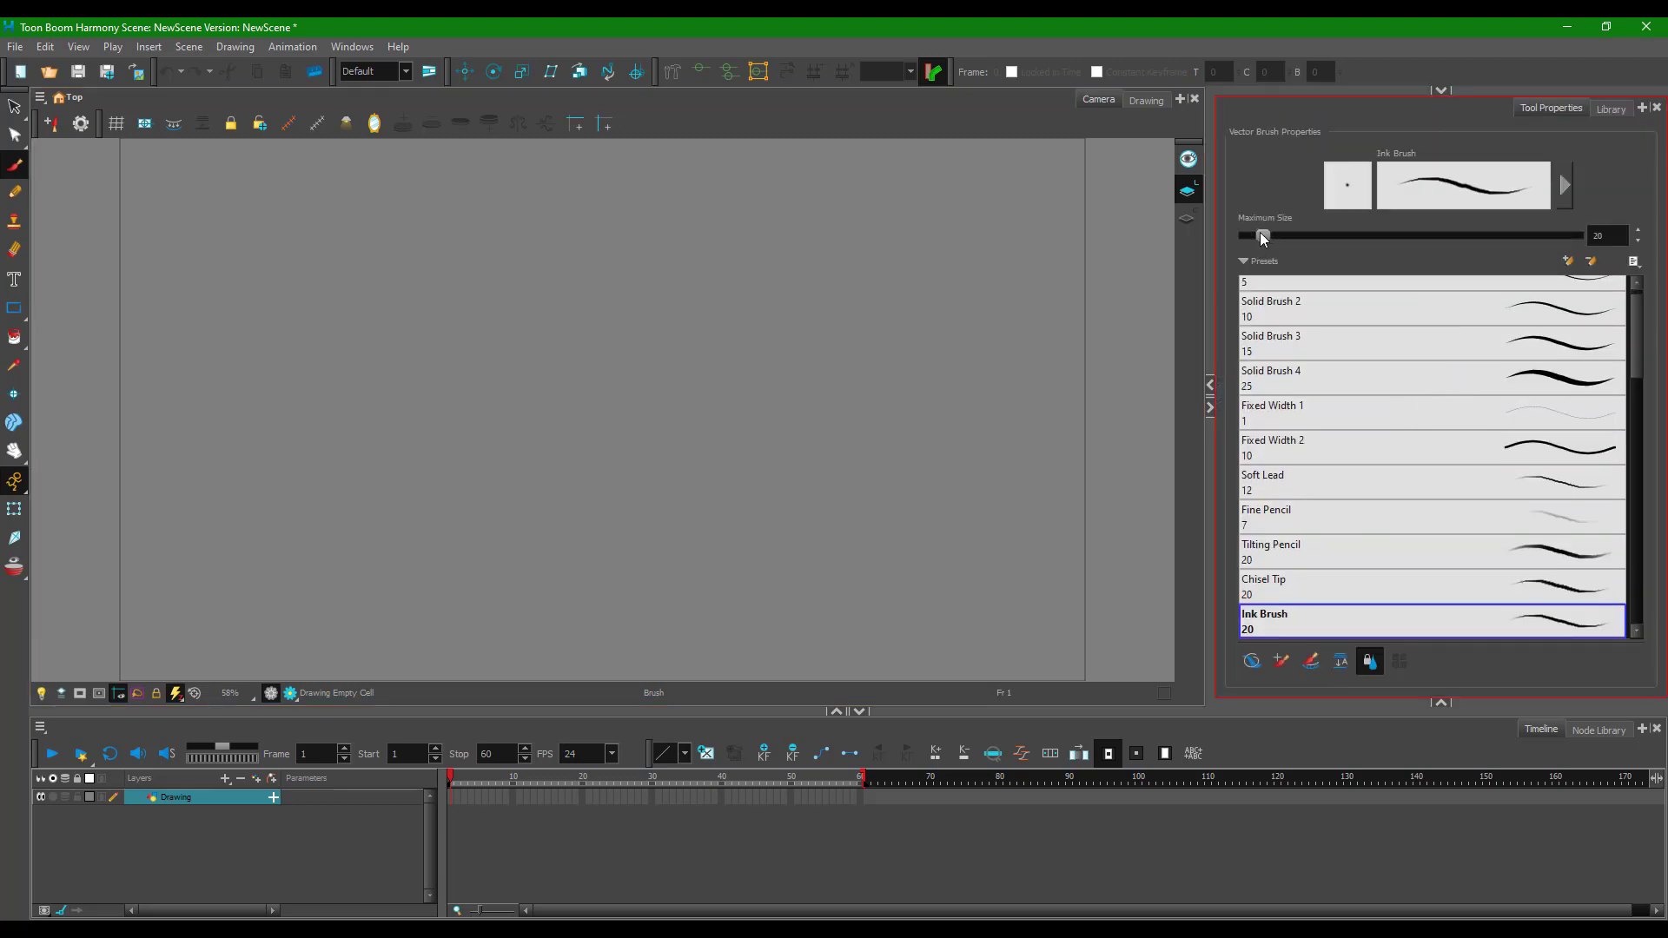
{"action": "left_click", "coordinate": [1307, 234]}
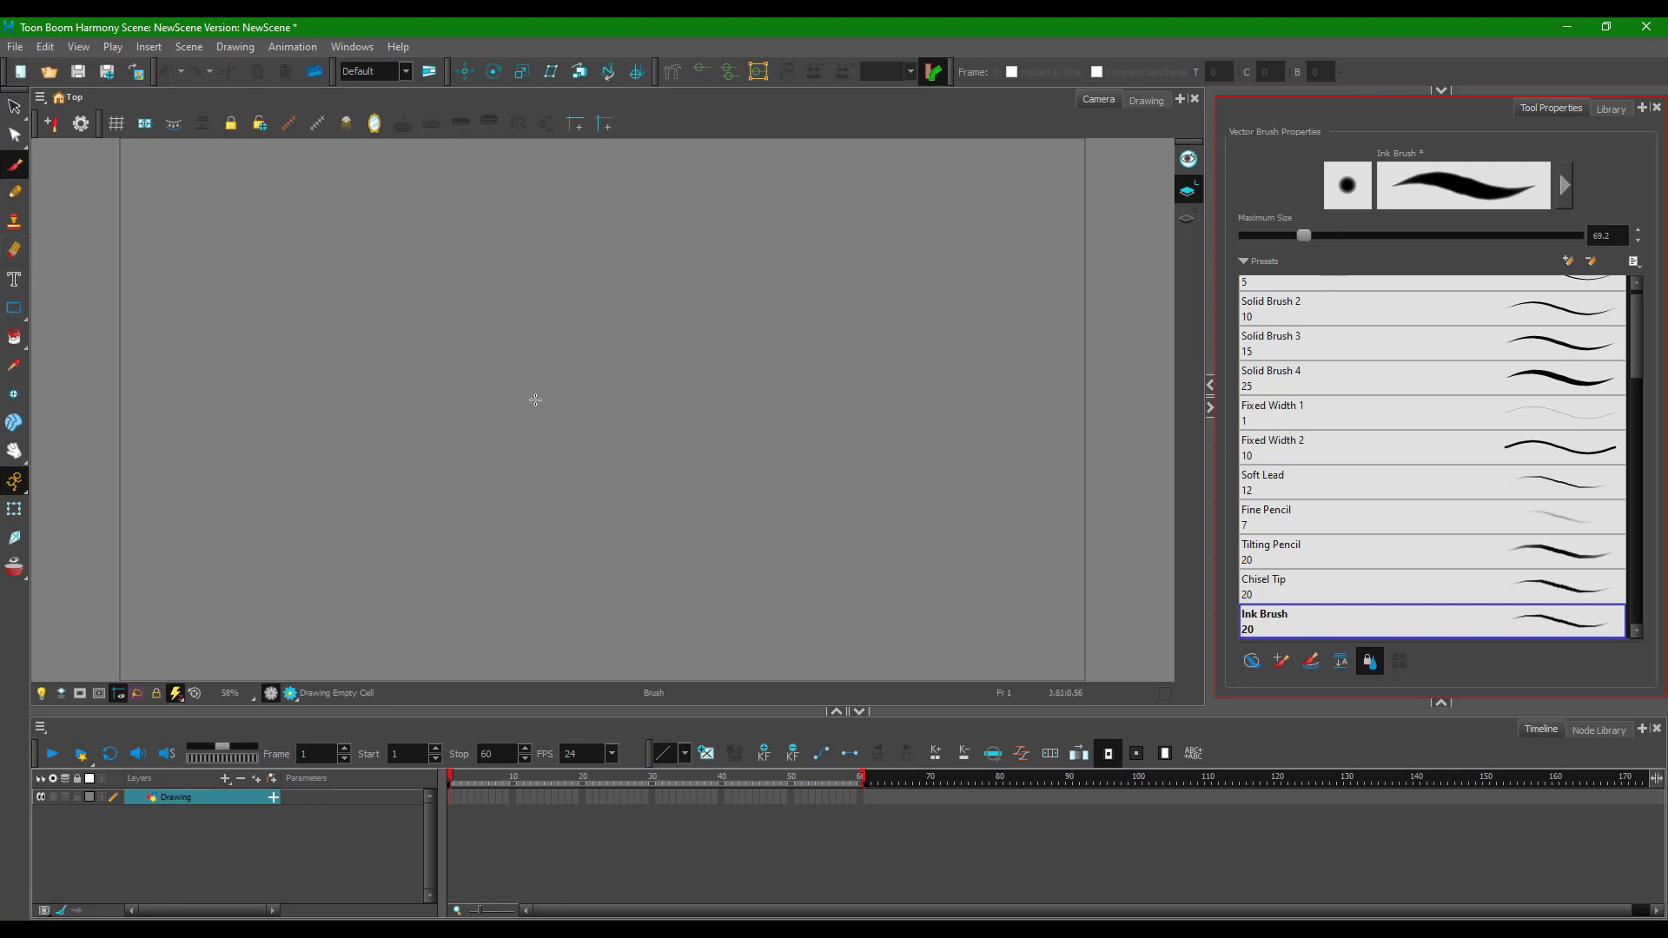
{"action": "scroll", "coordinate": [1442, 356], "scroll_direction": "up", "scroll_amount": 1}
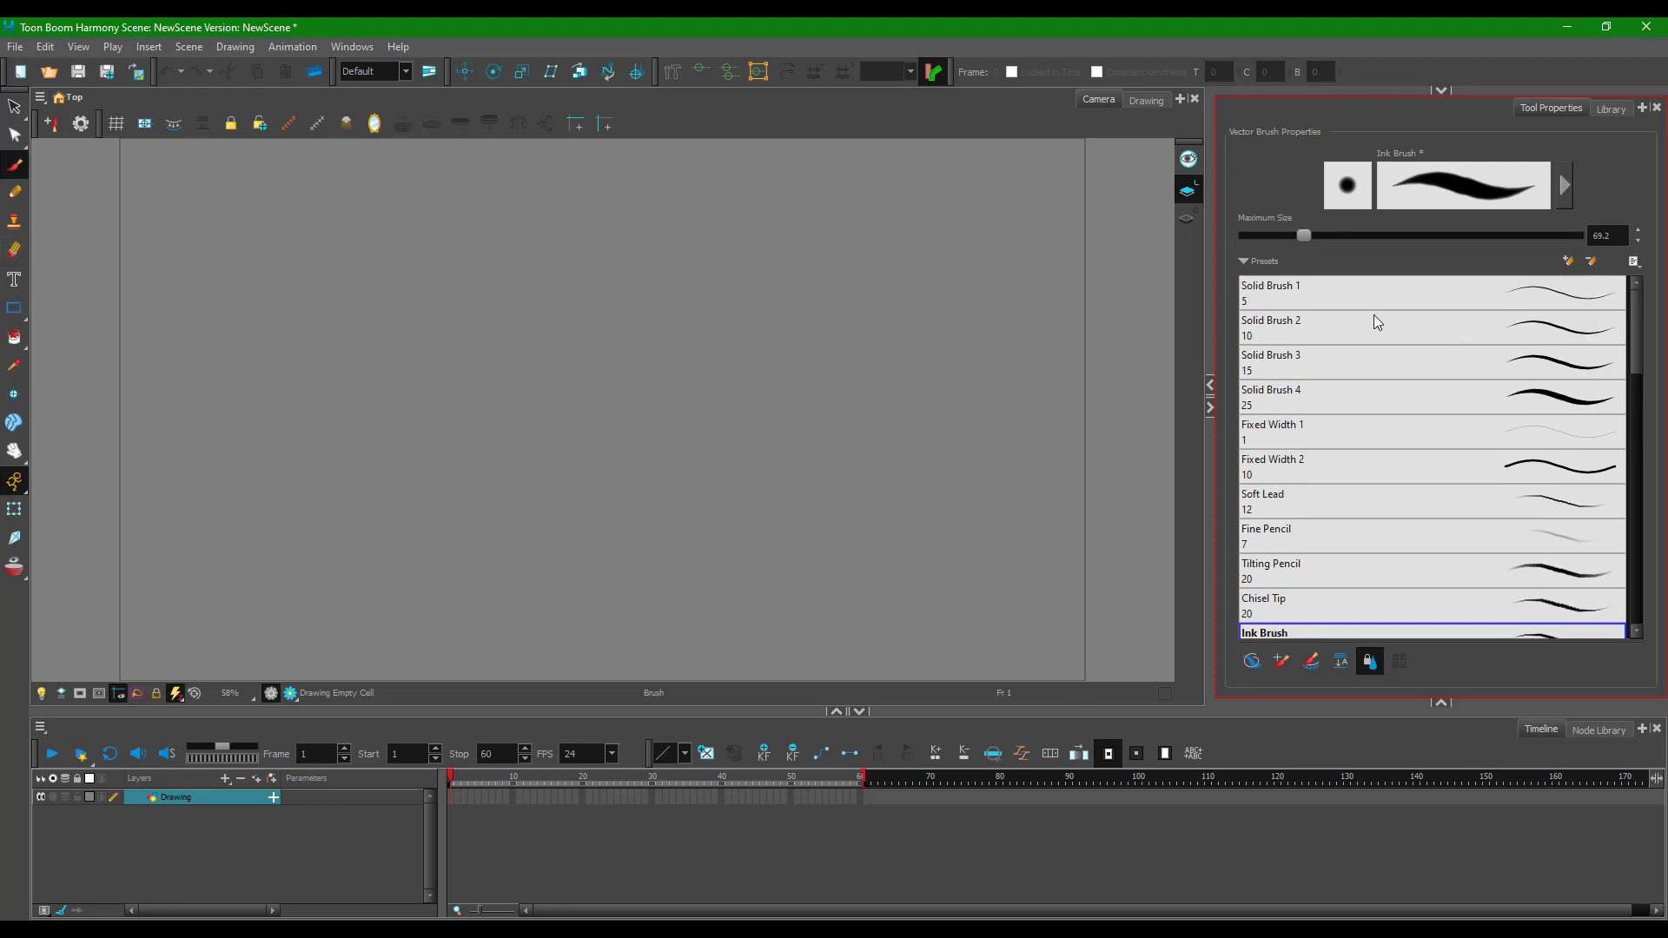
{"action": "left_click", "coordinate": [1314, 284]}
{"action": "left_click_drag", "start_coordinate": [1284, 234], "coordinate": [1289, 234]}
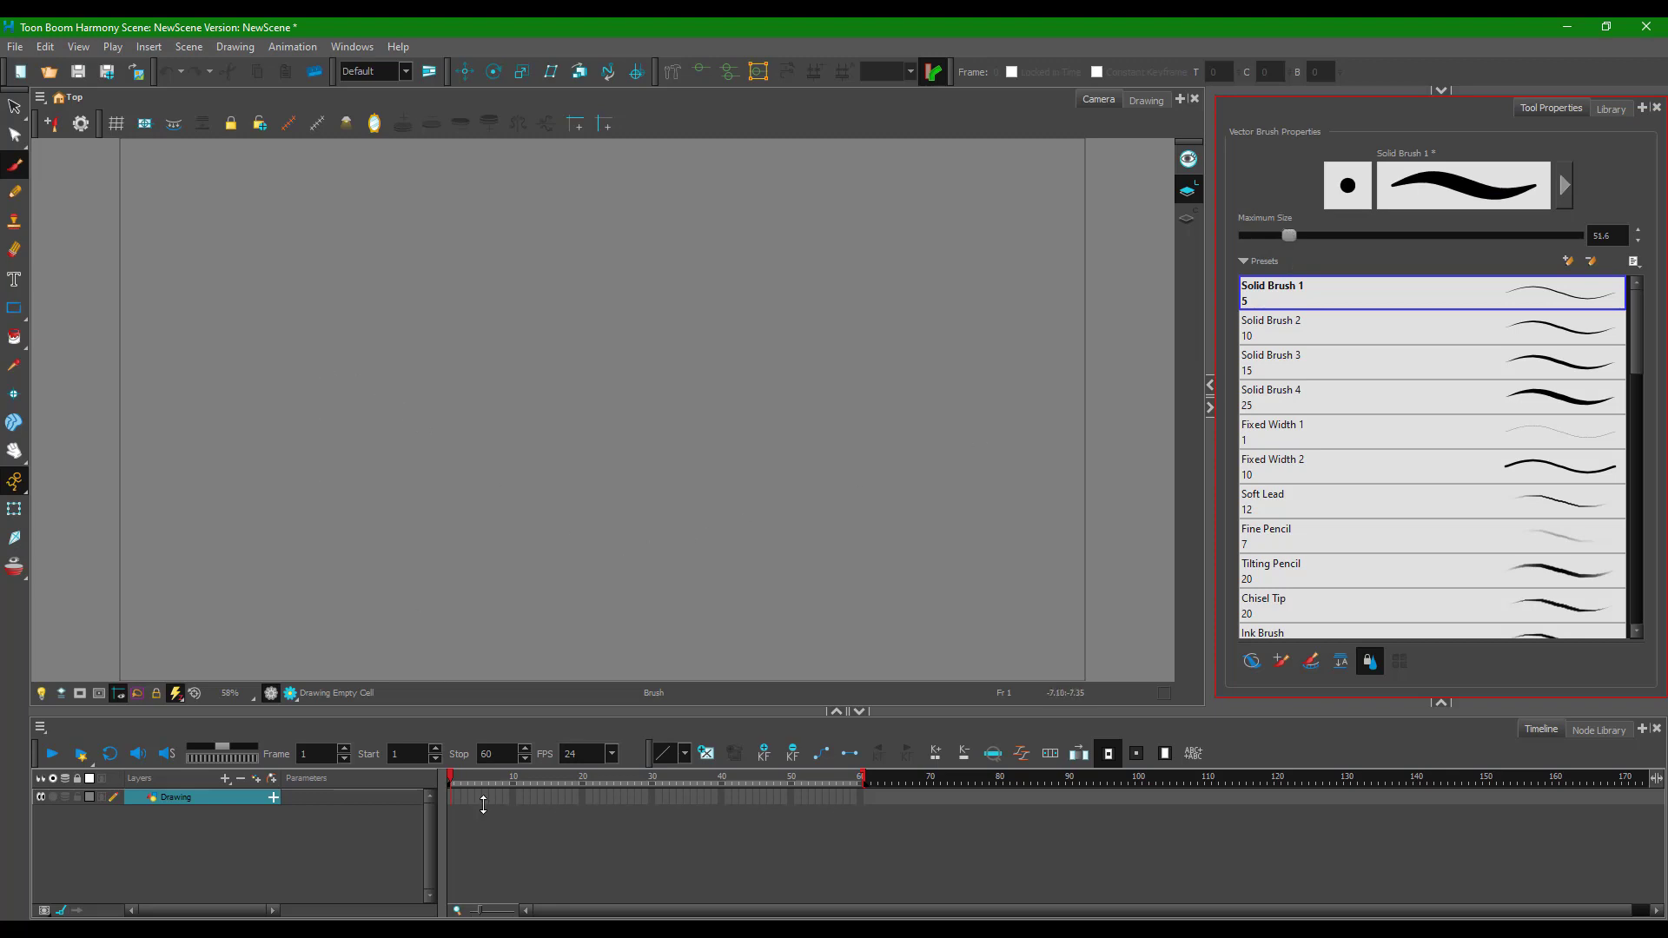
{"action": "mouse_move", "coordinate": [267, 320]}
{"action": "left_mouse_down"}
{"action": "mouse_move", "coordinate": [248, 341]}
{"action": "mouse_move", "coordinate": [277, 400]}
{"action": "mouse_move", "coordinate": [265, 412]}
{"action": "mouse_move", "coordinate": [324, 339]}
{"action": "mouse_move", "coordinate": [271, 255]}
{"action": "left_mouse_up"}
- Paint an S, curve, hook and loop on frames 1–4, scrub through them, and reshow the Xsheet
{"action": "left_click", "coordinate": [457, 795]}
{"action": "left_click", "coordinate": [463, 797]}
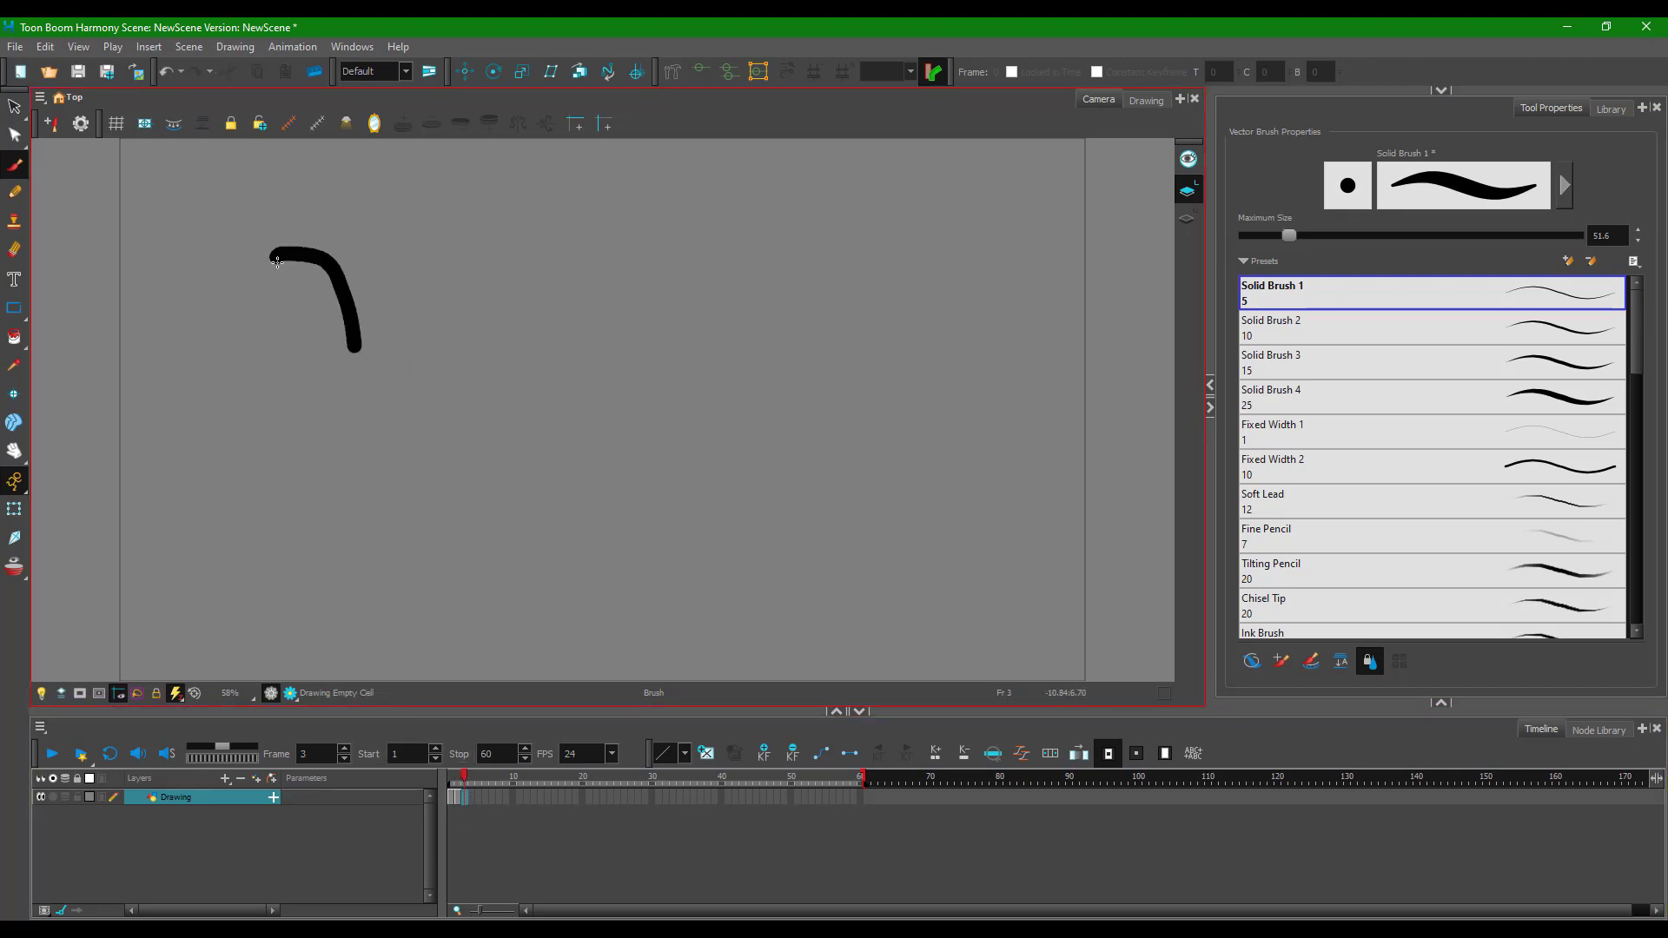
{"action": "left_click", "coordinate": [471, 794]}
{"action": "mouse_move", "coordinate": [250, 344]}
{"action": "left_mouse_down"}
{"action": "mouse_move", "coordinate": [423, 399]}
{"action": "mouse_move", "coordinate": [239, 334]}
{"action": "left_mouse_up"}
{"action": "mouse_move", "coordinate": [471, 775]}
{"action": "left_mouse_down"}
{"action": "mouse_move", "coordinate": [442, 773]}
{"action": "mouse_move", "coordinate": [477, 791]}
{"action": "mouse_move", "coordinate": [427, 801]}
{"action": "left_mouse_up"}
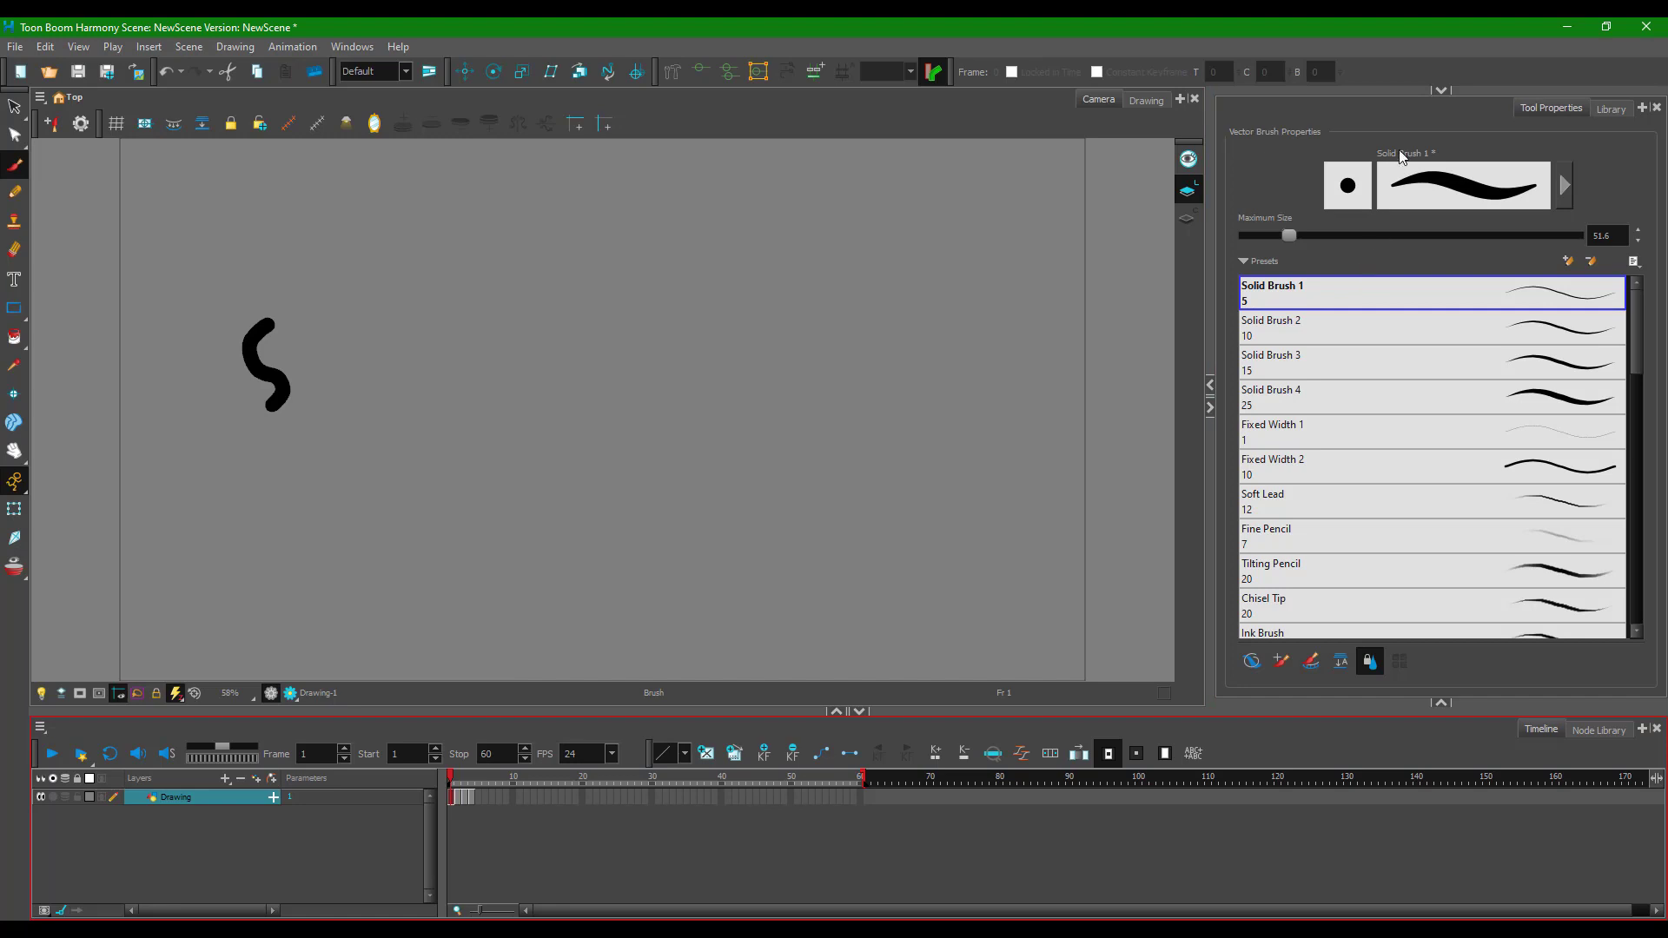
{"action": "left_click", "coordinate": [1440, 91]}
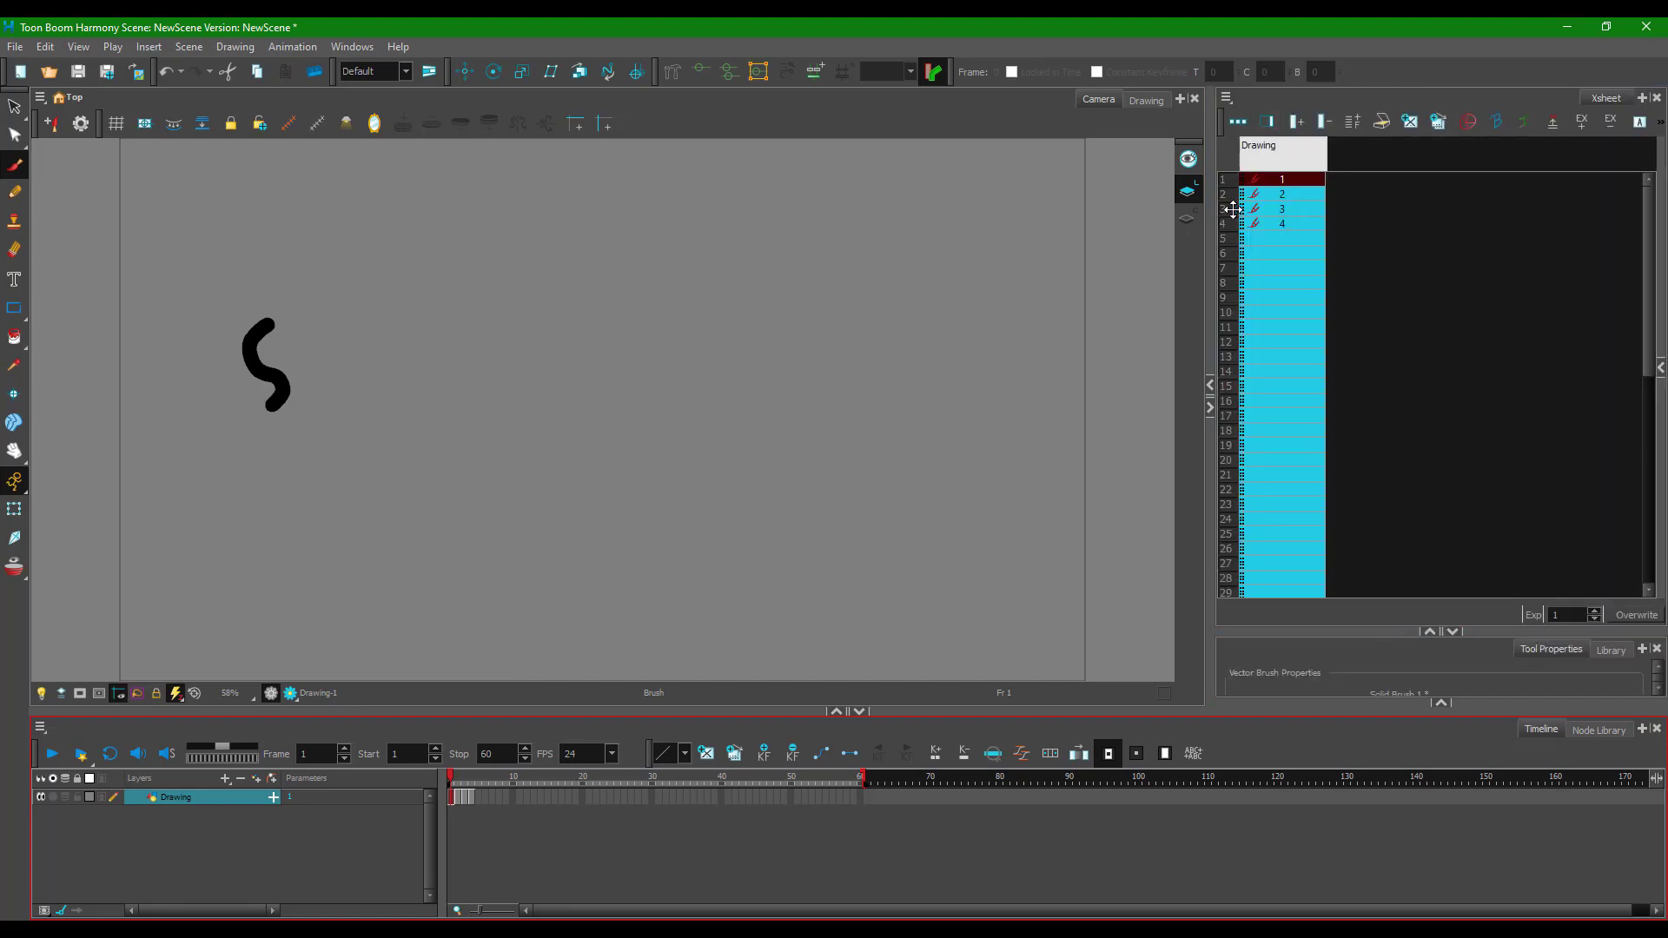
{"action": "left_click", "coordinate": [347, 51]}
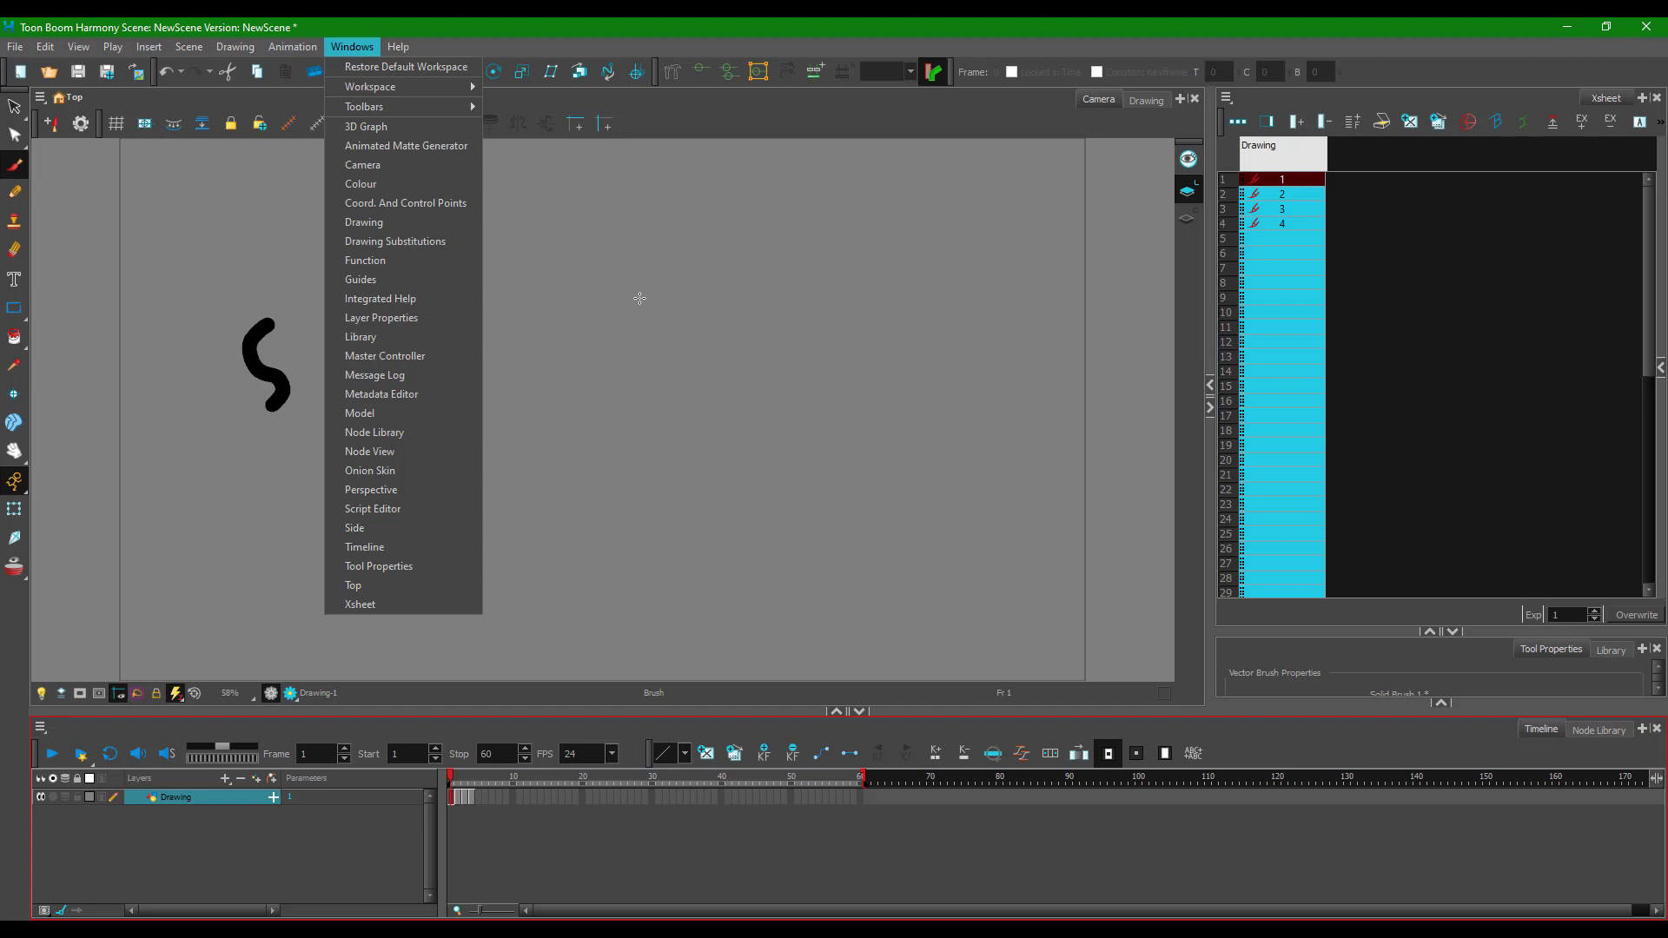
{"action": "left_click", "coordinate": [686, 28]}
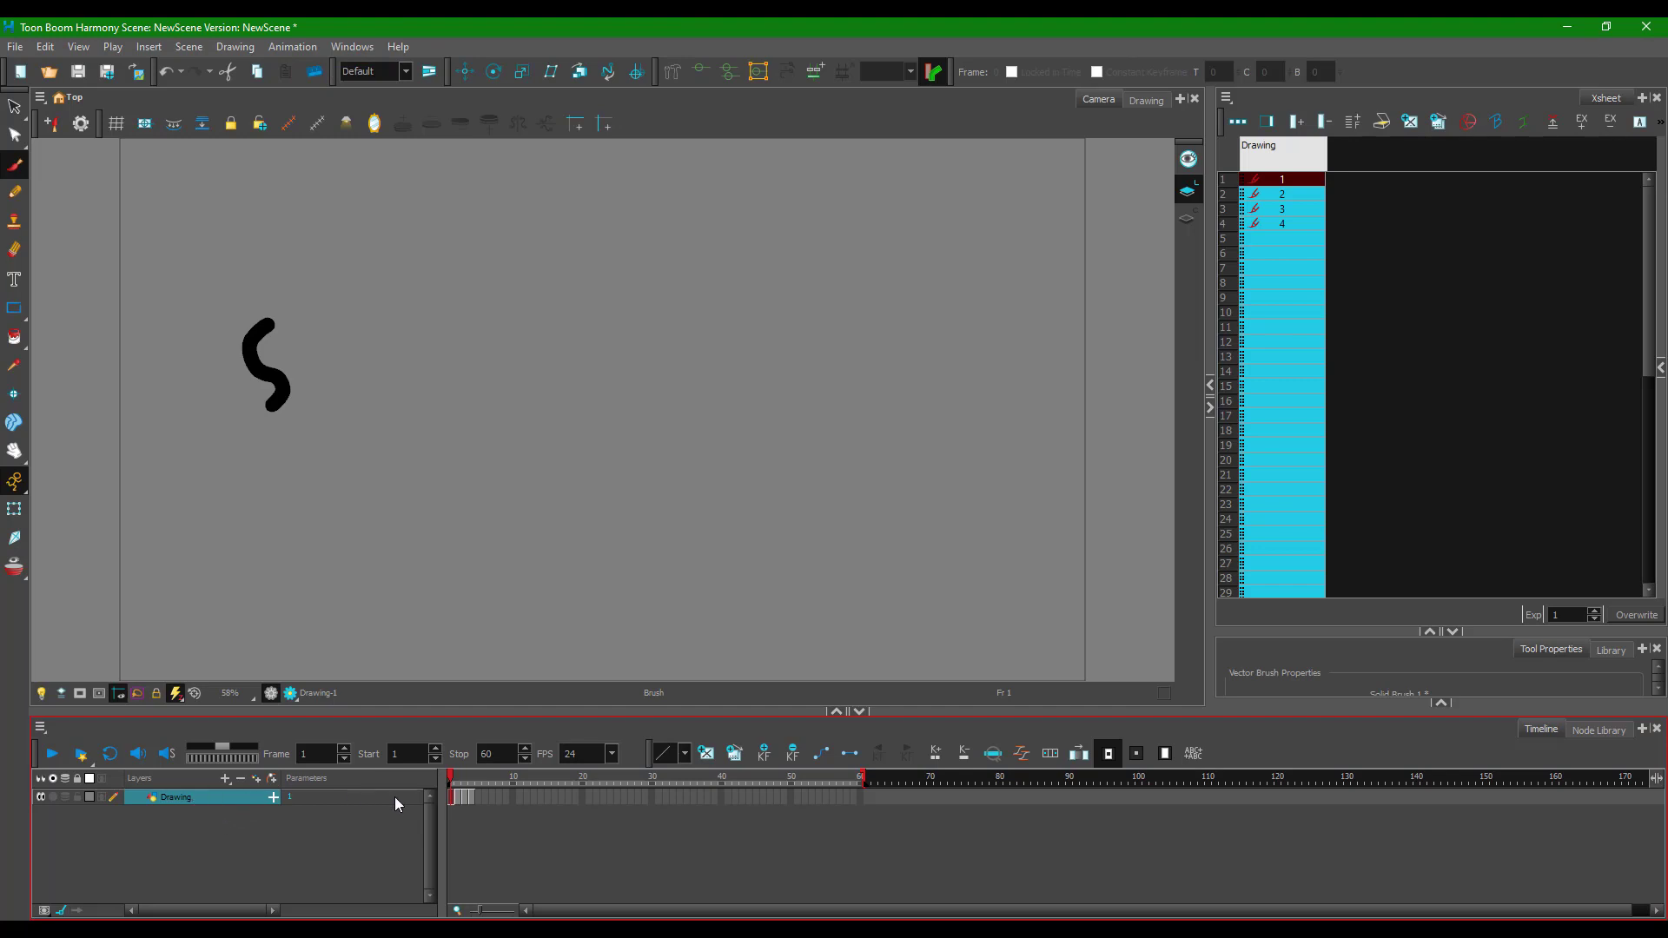
- Create Drawing_1 as a drawings-only clone of the Drawing layer with Ctrl+D
{"action": "right_click", "coordinate": [174, 799]}
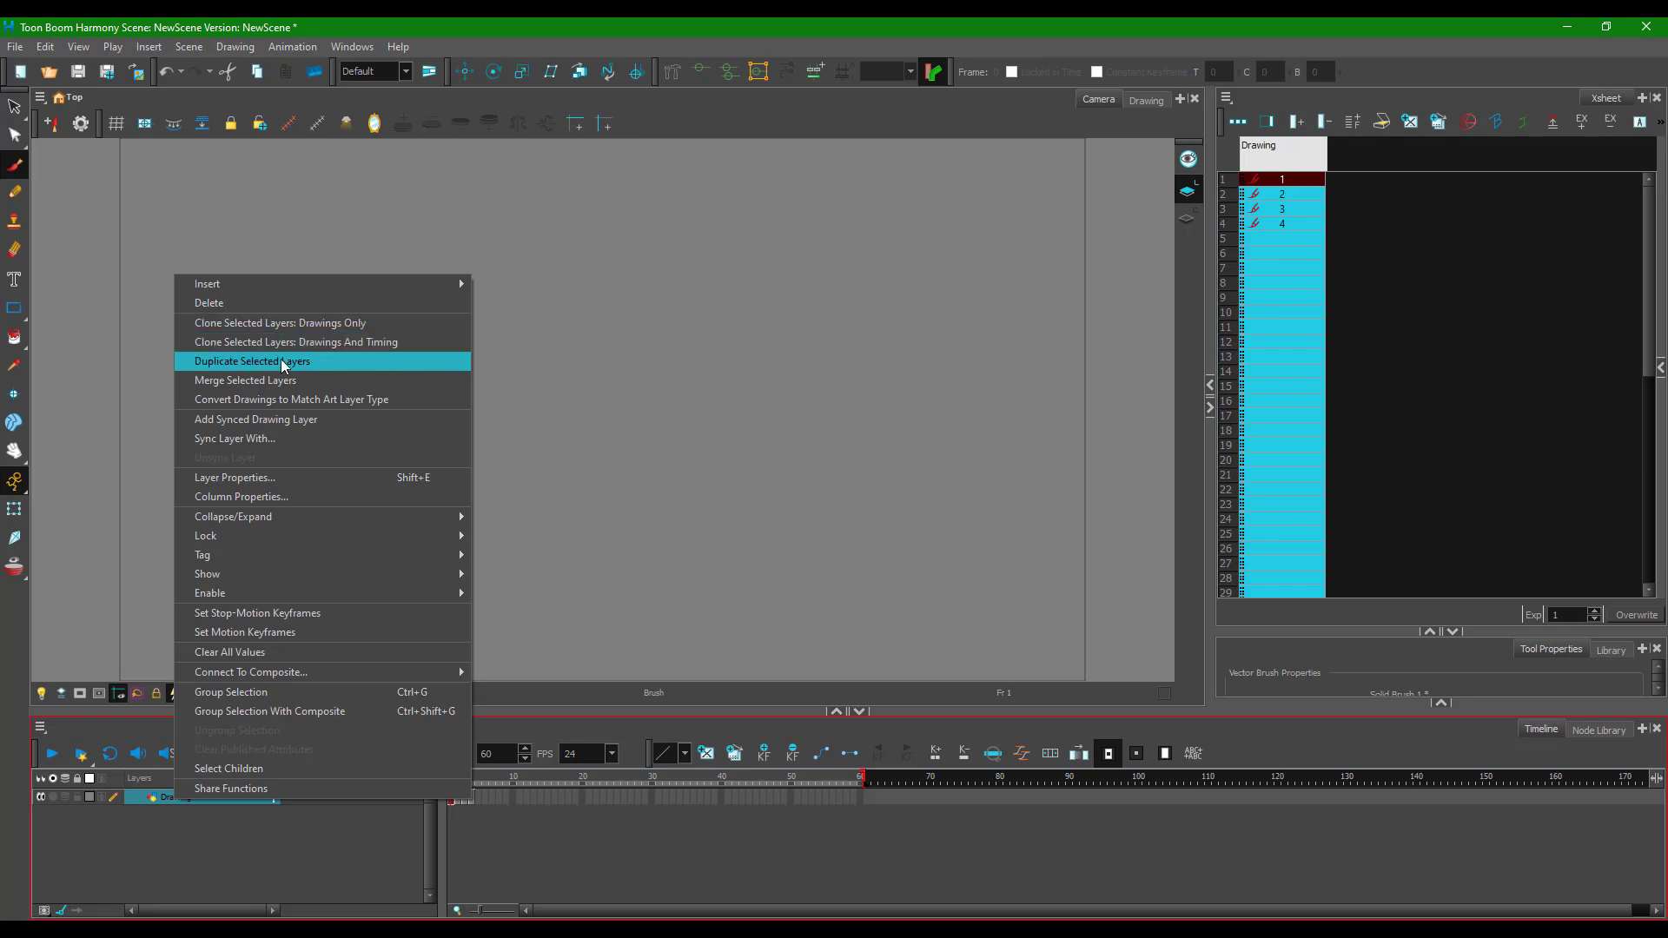
{"action": "key", "text": "Escape"}
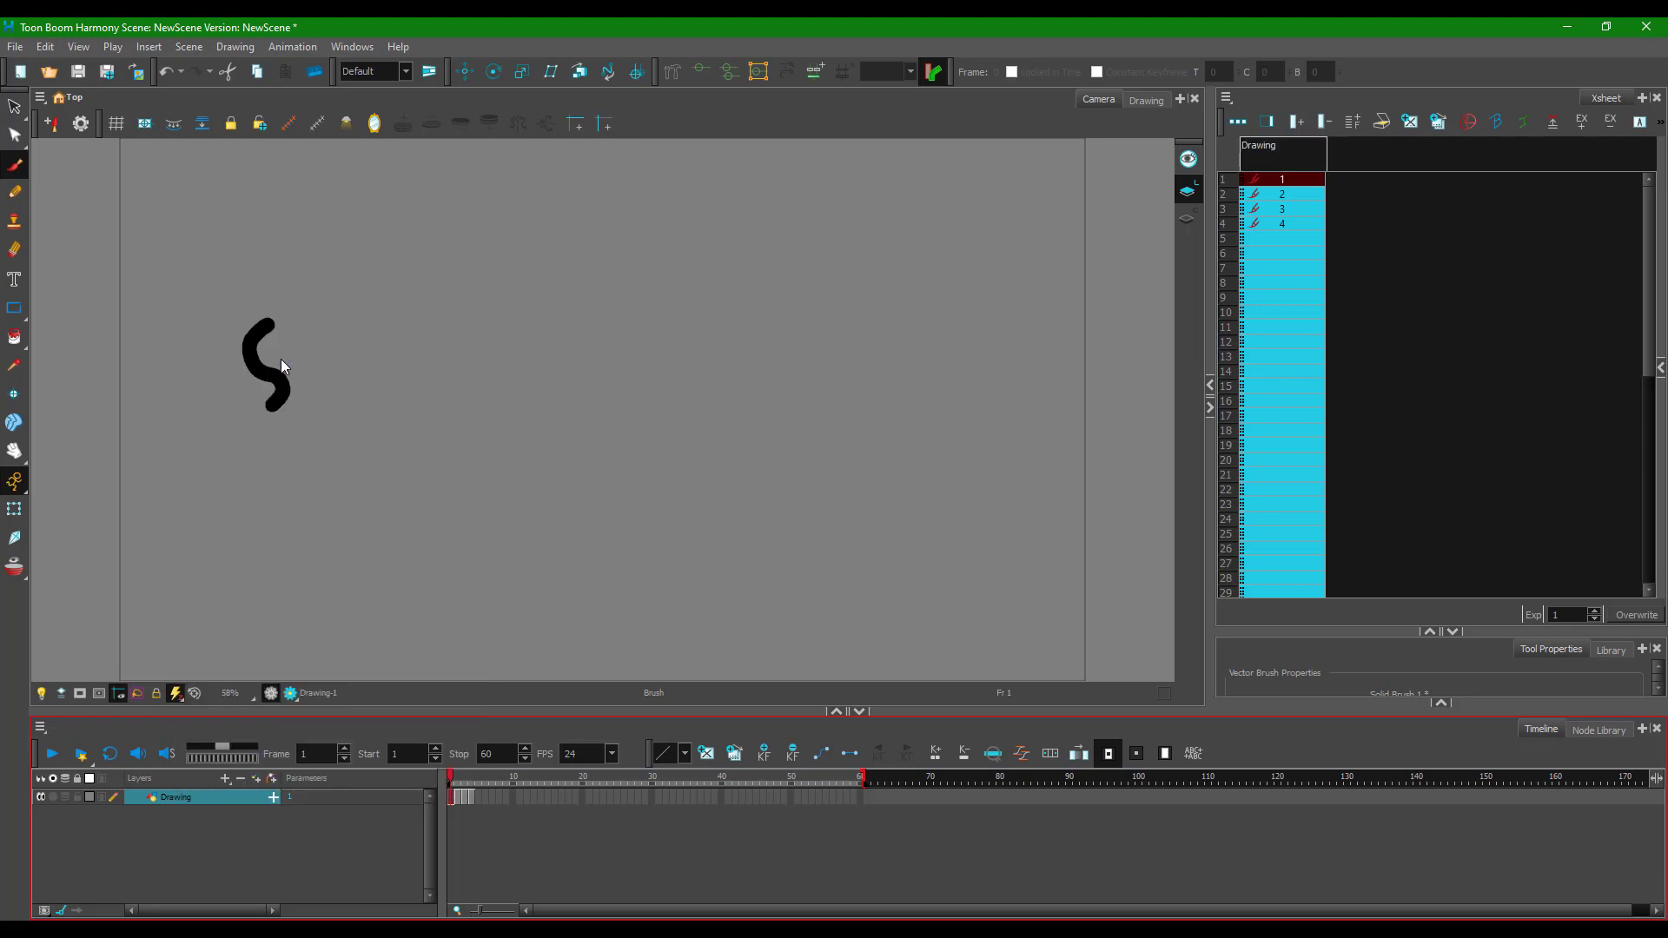
{"action": "key", "text": "ctrl+d"}
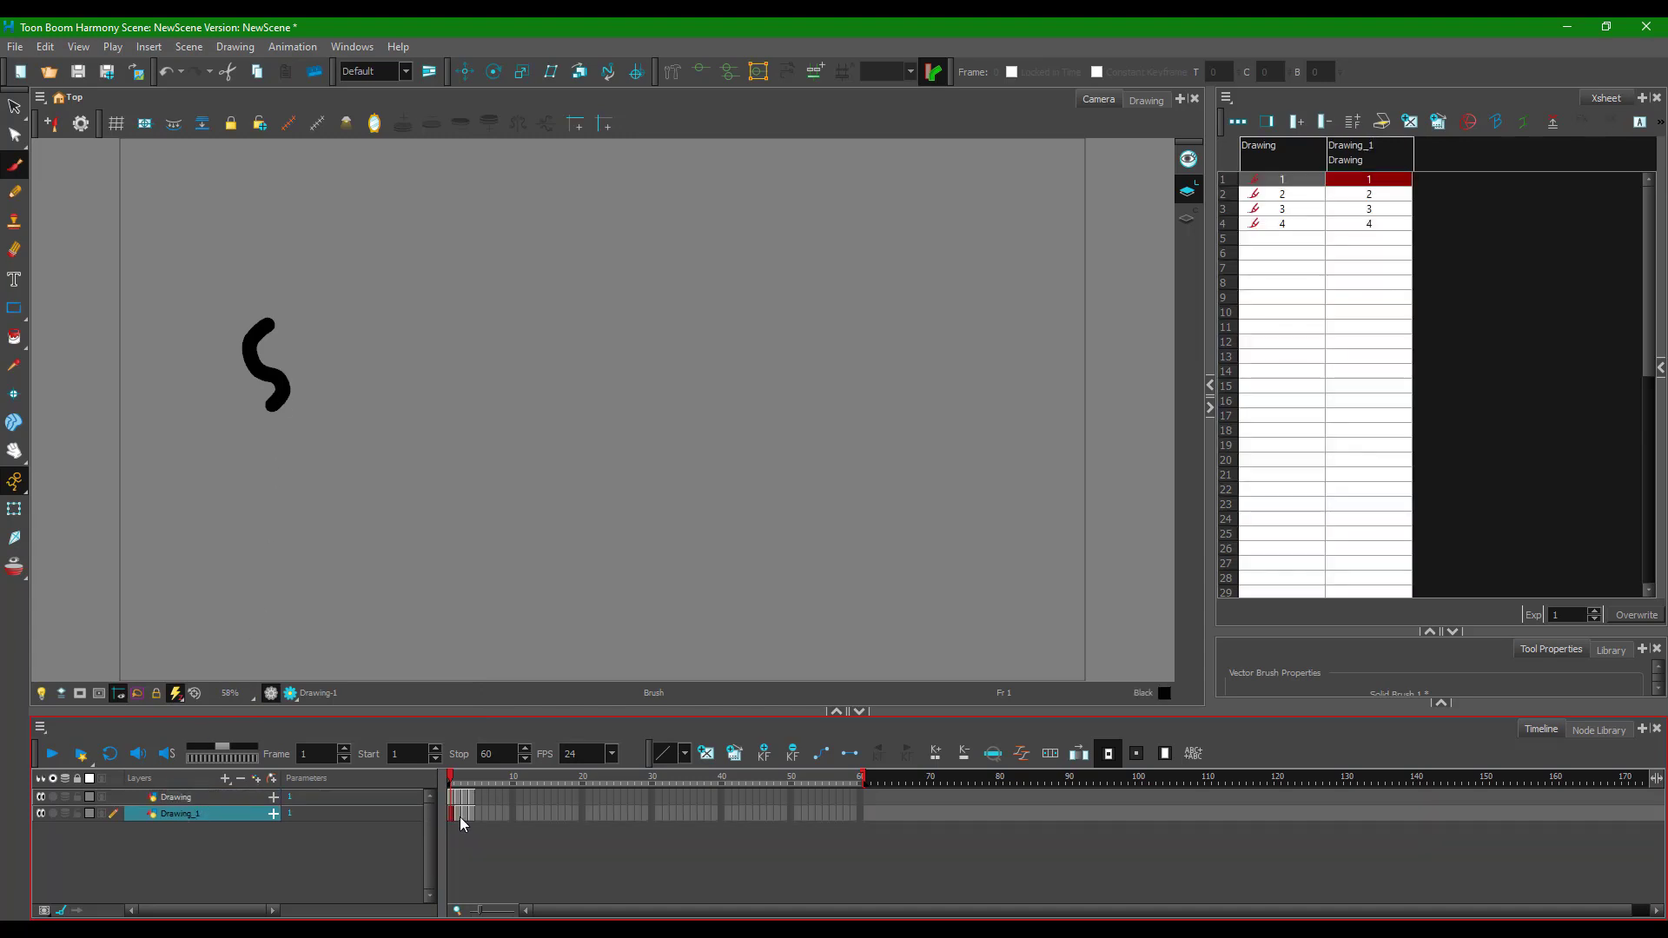
- Review the Drawing_1 clone's drawings across frames in its Xsheet column
{"action": "mouse_move", "coordinate": [452, 778]}
{"action": "left_mouse_down"}
{"action": "mouse_move", "coordinate": [472, 778]}
{"action": "mouse_move", "coordinate": [443, 781]}
{"action": "left_mouse_up"}
{"action": "left_click", "coordinate": [1372, 194]}
{"action": "key", "text": "Down"}
{"action": "key", "text": "Up"}
{"action": "key", "text": "Up"}
{"action": "left_click", "coordinate": [1375, 198]}
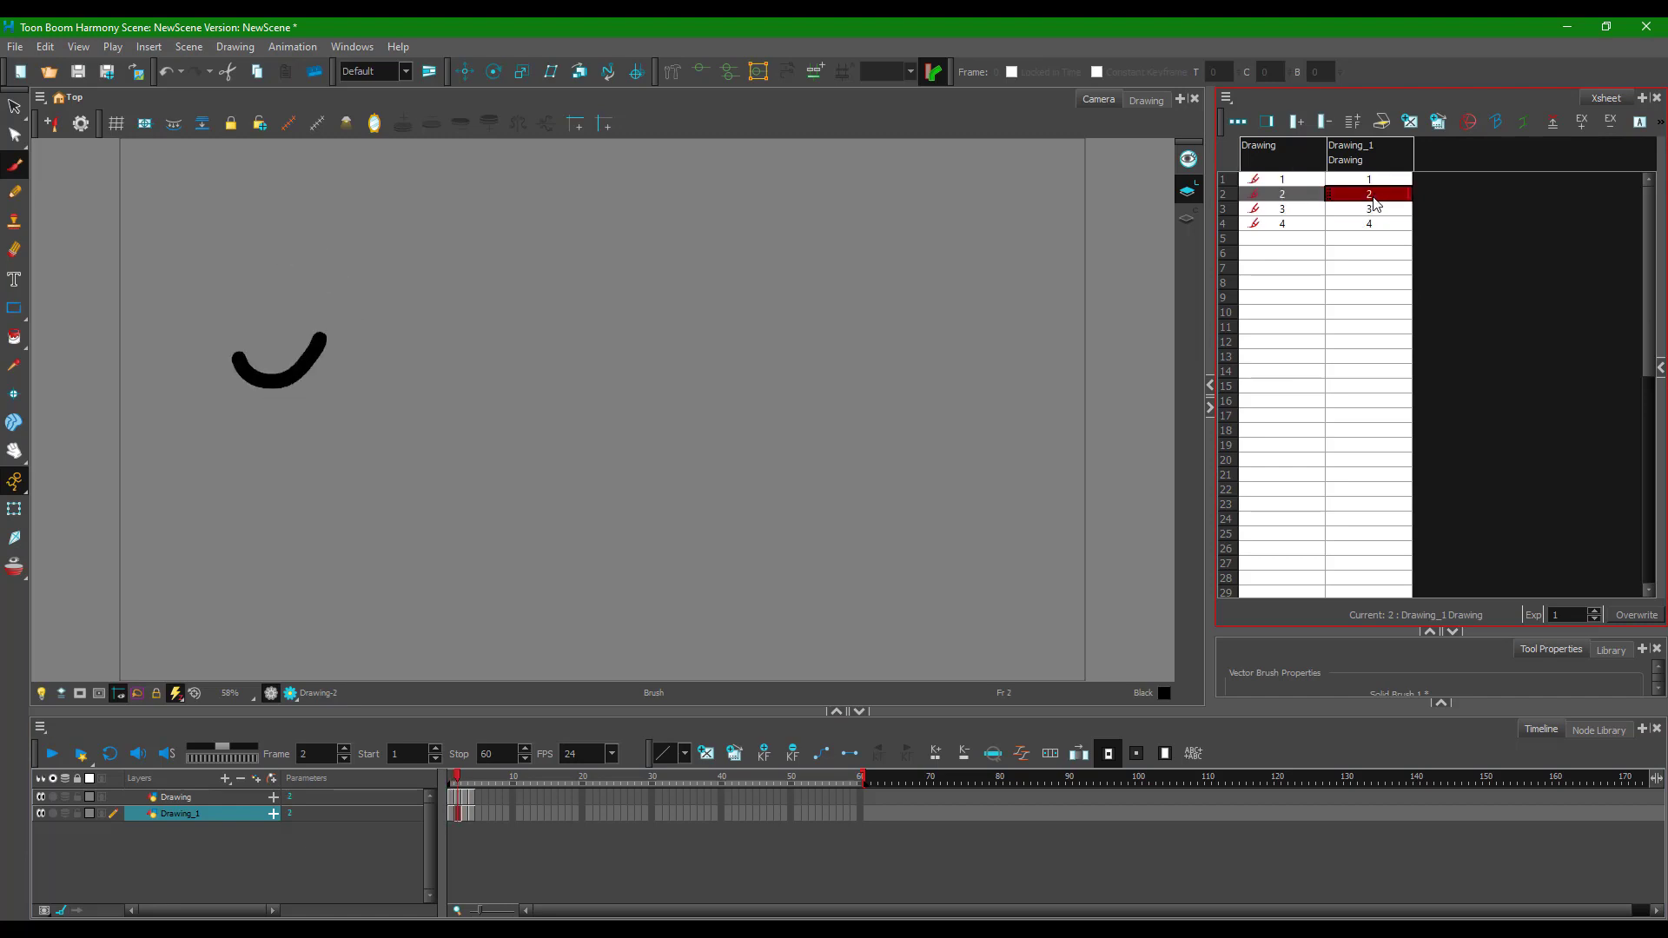
- Hide the Drawing layer, shift Drawing_1's frame-1 S right, and extend its tail with a curl
{"action": "left_click", "coordinate": [41, 797]}
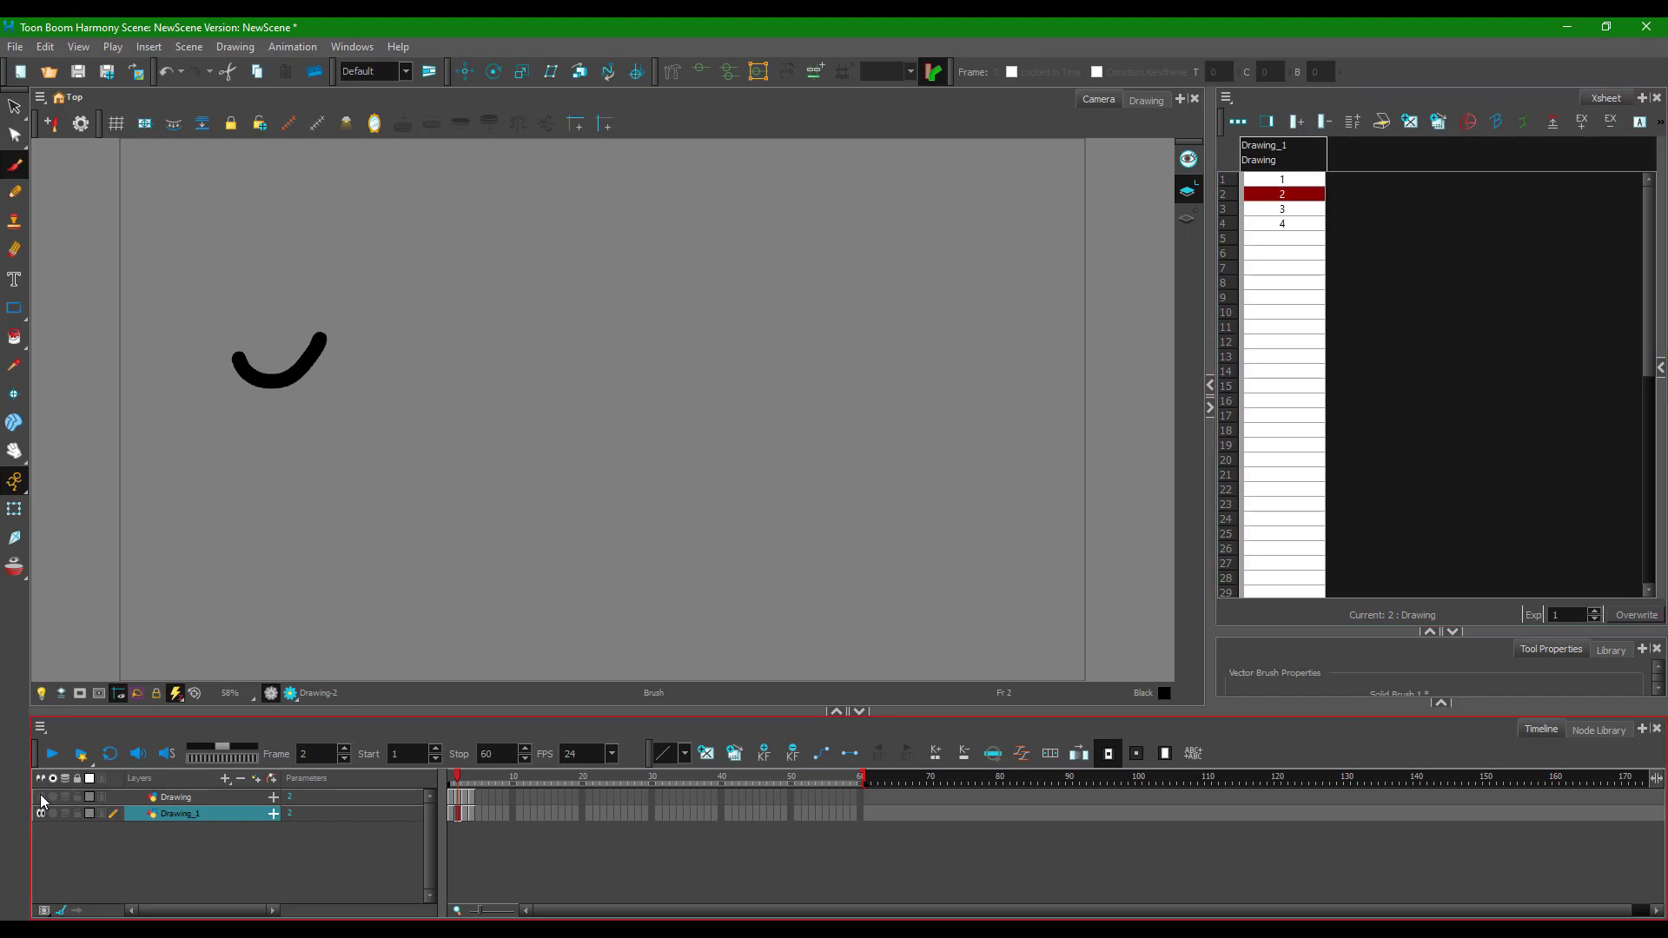
{"action": "left_click", "coordinate": [453, 778]}
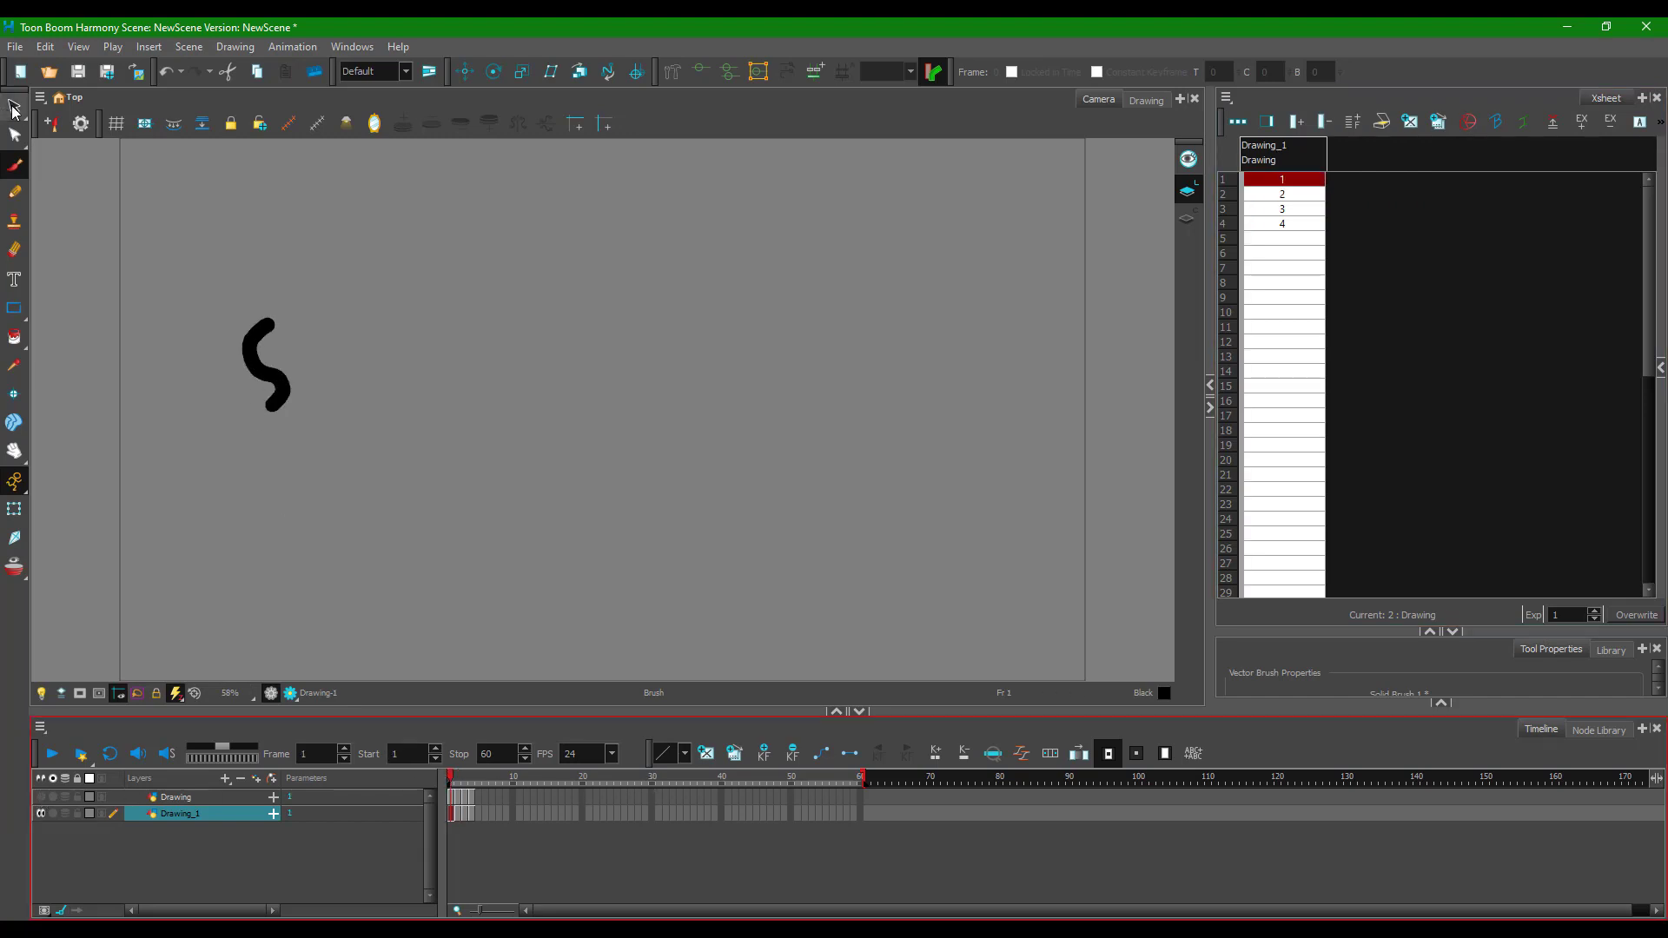
{"action": "key", "text": "alt+s"}
{"action": "mouse_move", "coordinate": [286, 377]}
{"action": "left_mouse_down"}
{"action": "mouse_move", "coordinate": [483, 377]}
{"action": "mouse_move", "coordinate": [517, 386]}
{"action": "mouse_move", "coordinate": [501, 439]}
{"action": "mouse_move", "coordinate": [545, 419]}
{"action": "left_mouse_up"}
{"action": "key", "text": "alt+b"}
{"action": "key", "text": "alt+s"}
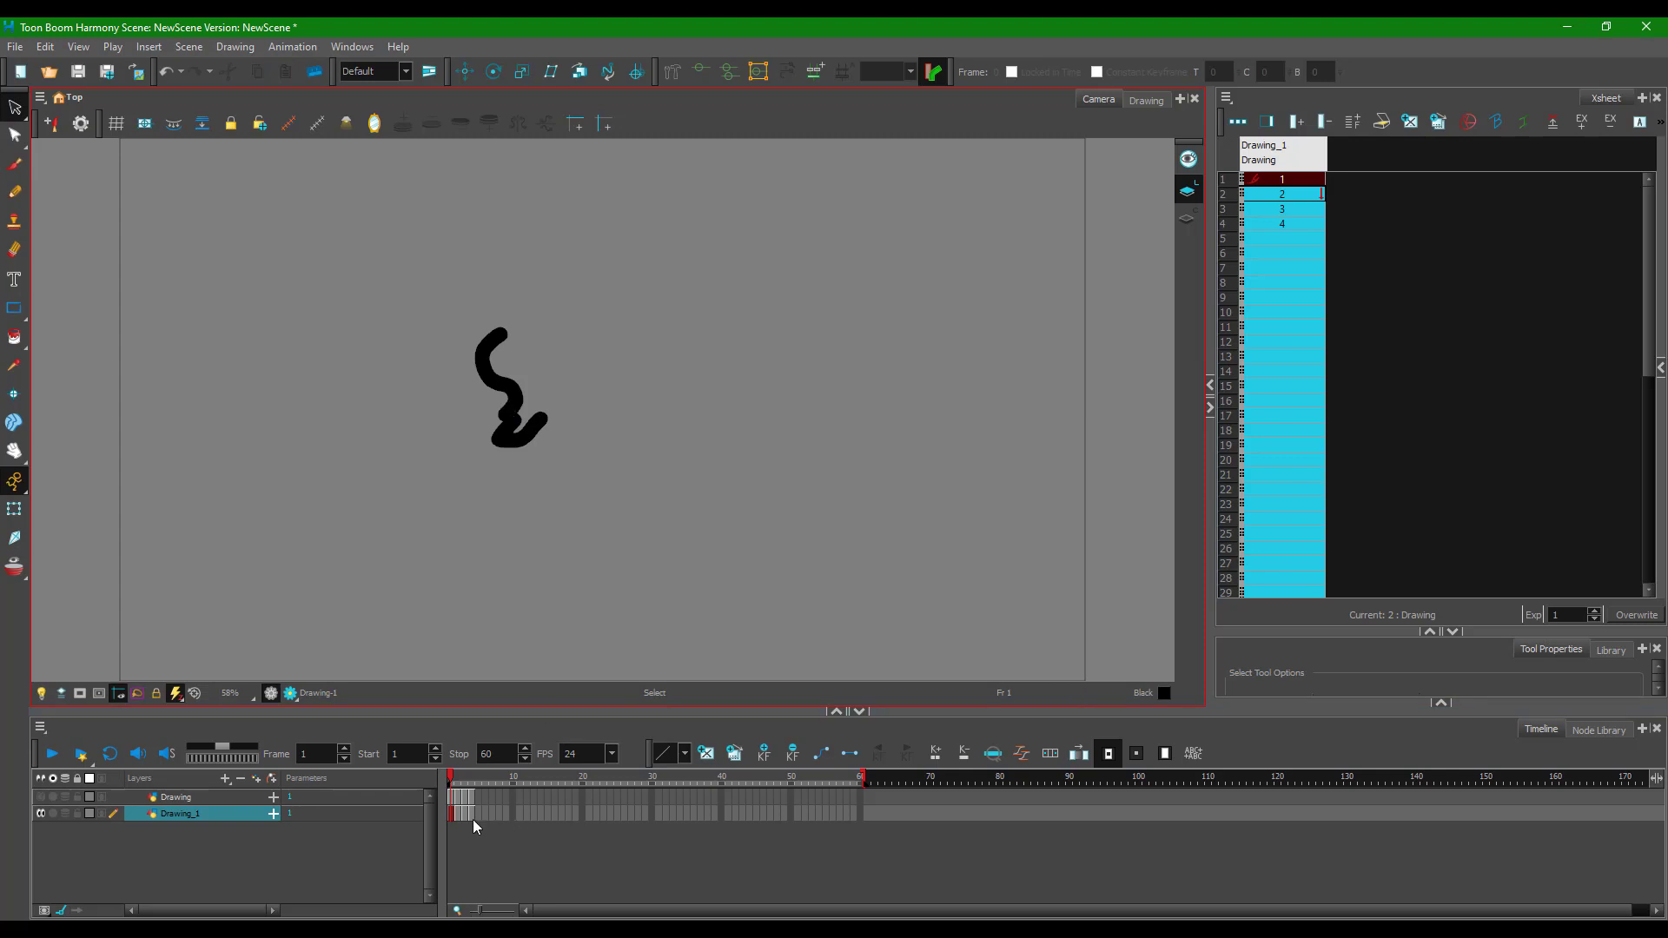
- Move Drawing_1's frame 2 curve, frame 3 hook and frame 4 loop to the canvas centre
{"action": "key", "text": "period"}
{"action": "left_click_drag", "start_coordinate": [297, 369], "coordinate": [541, 388]}
{"action": "key", "text": "period"}
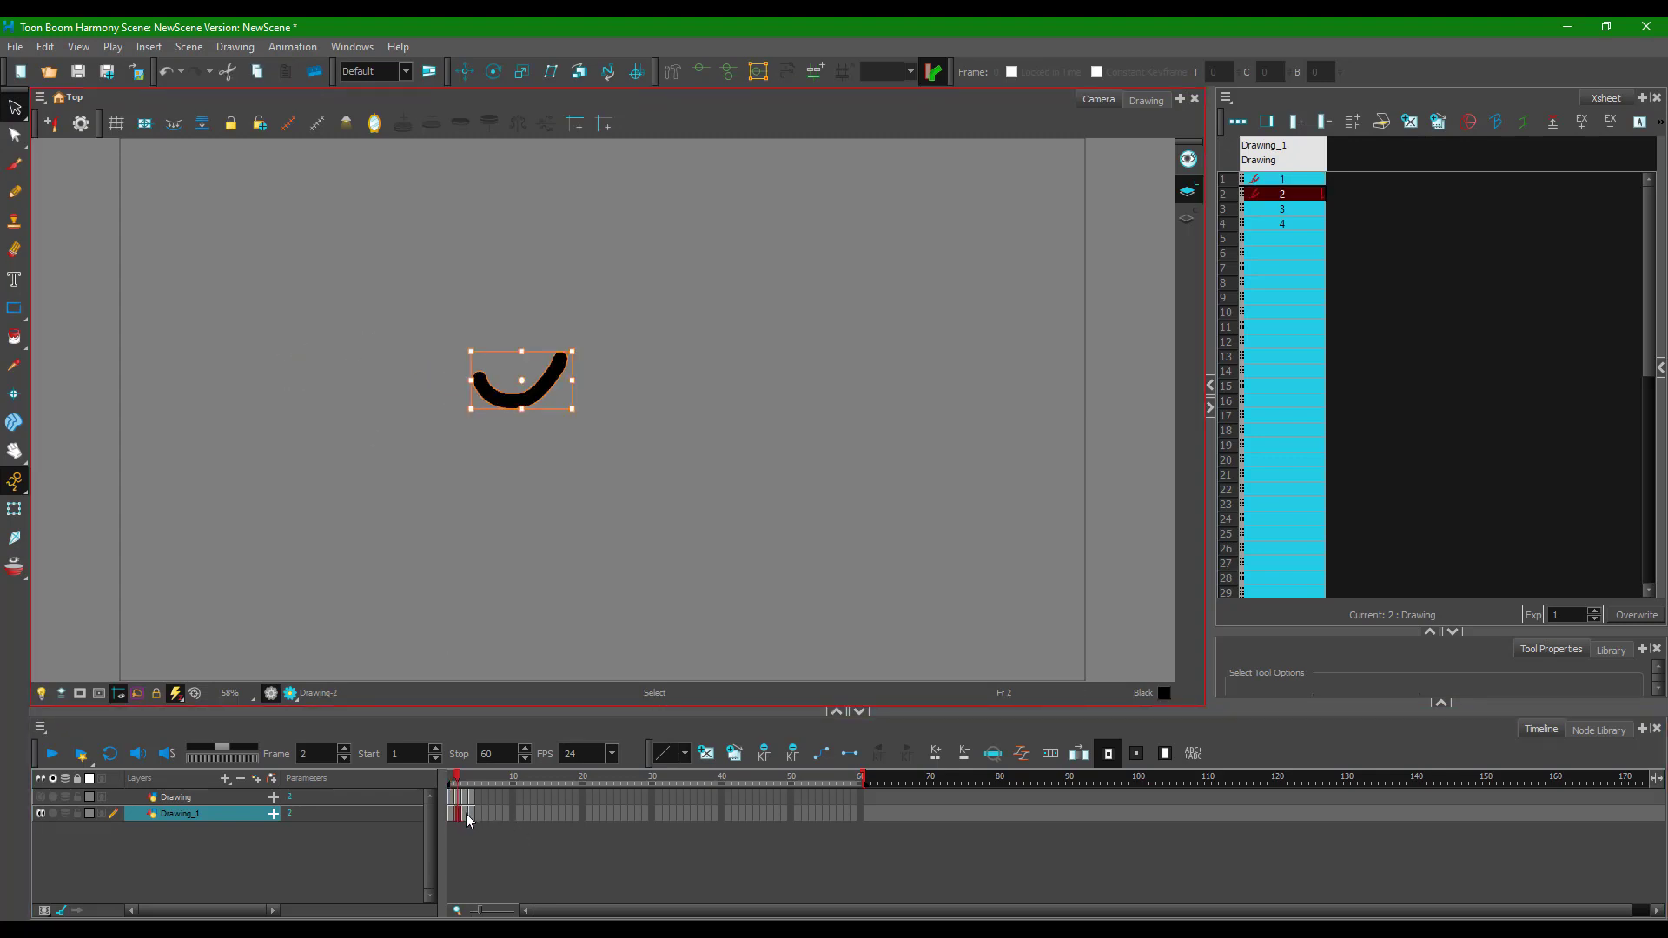
{"action": "left_click_drag", "start_coordinate": [353, 318], "coordinate": [566, 353]}
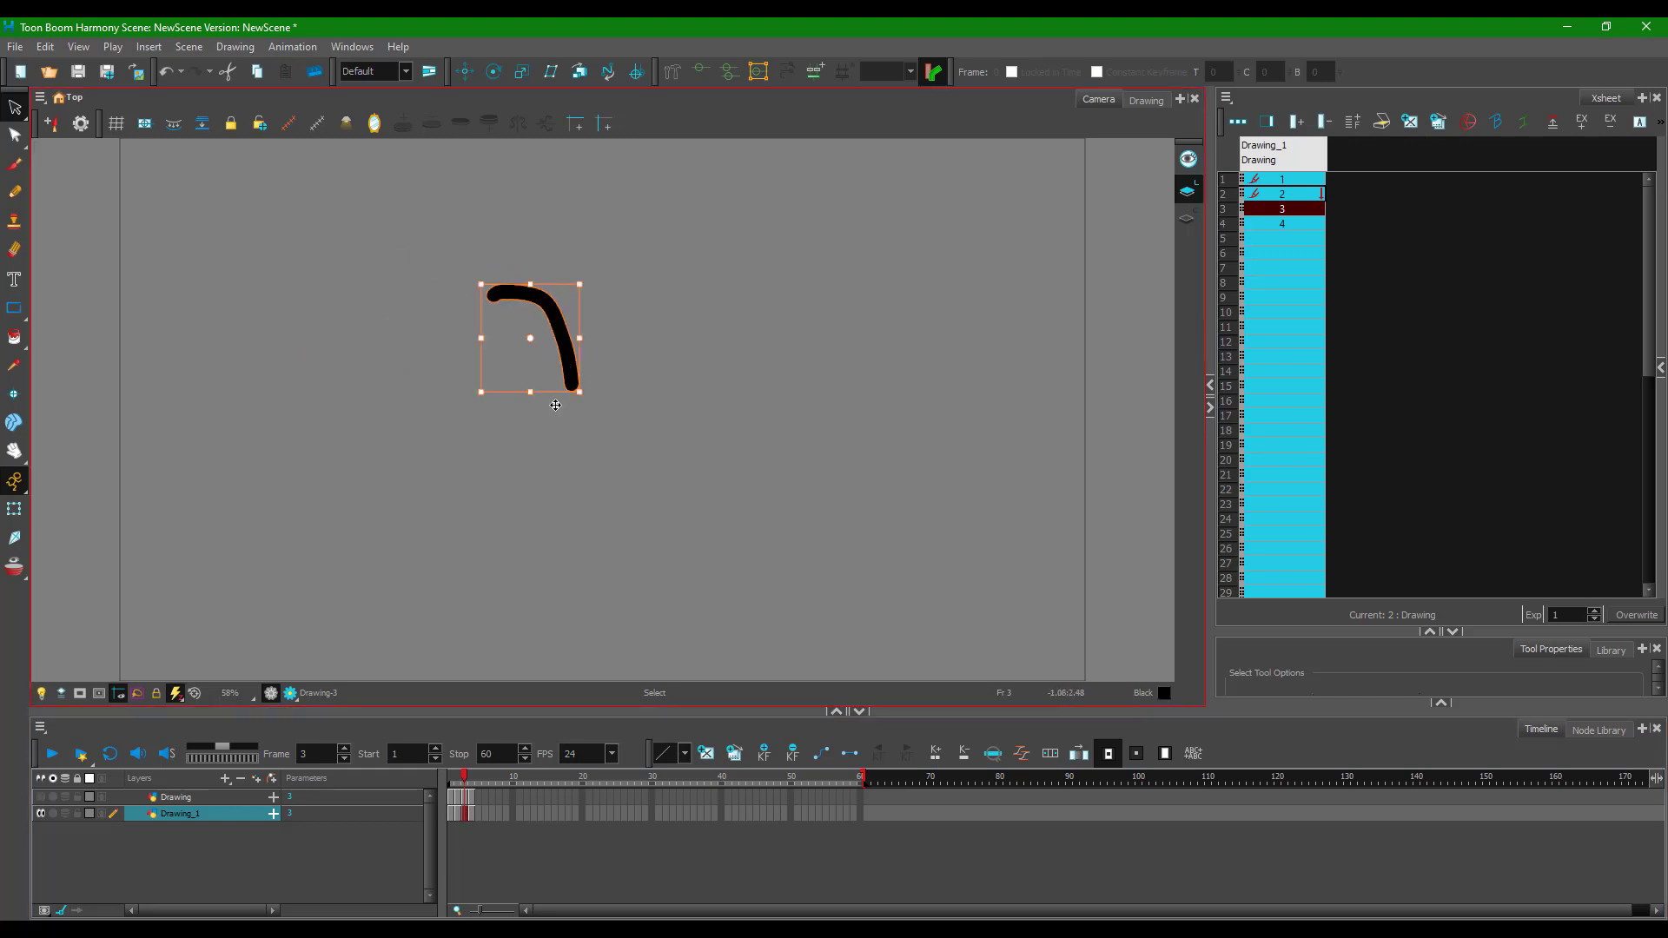
{"action": "left_click", "coordinate": [472, 819]}
{"action": "mouse_move", "coordinate": [420, 305]}
{"action": "left_mouse_down"}
{"action": "mouse_move", "coordinate": [678, 290]}
{"action": "mouse_move", "coordinate": [660, 316]}
{"action": "left_mouse_up"}
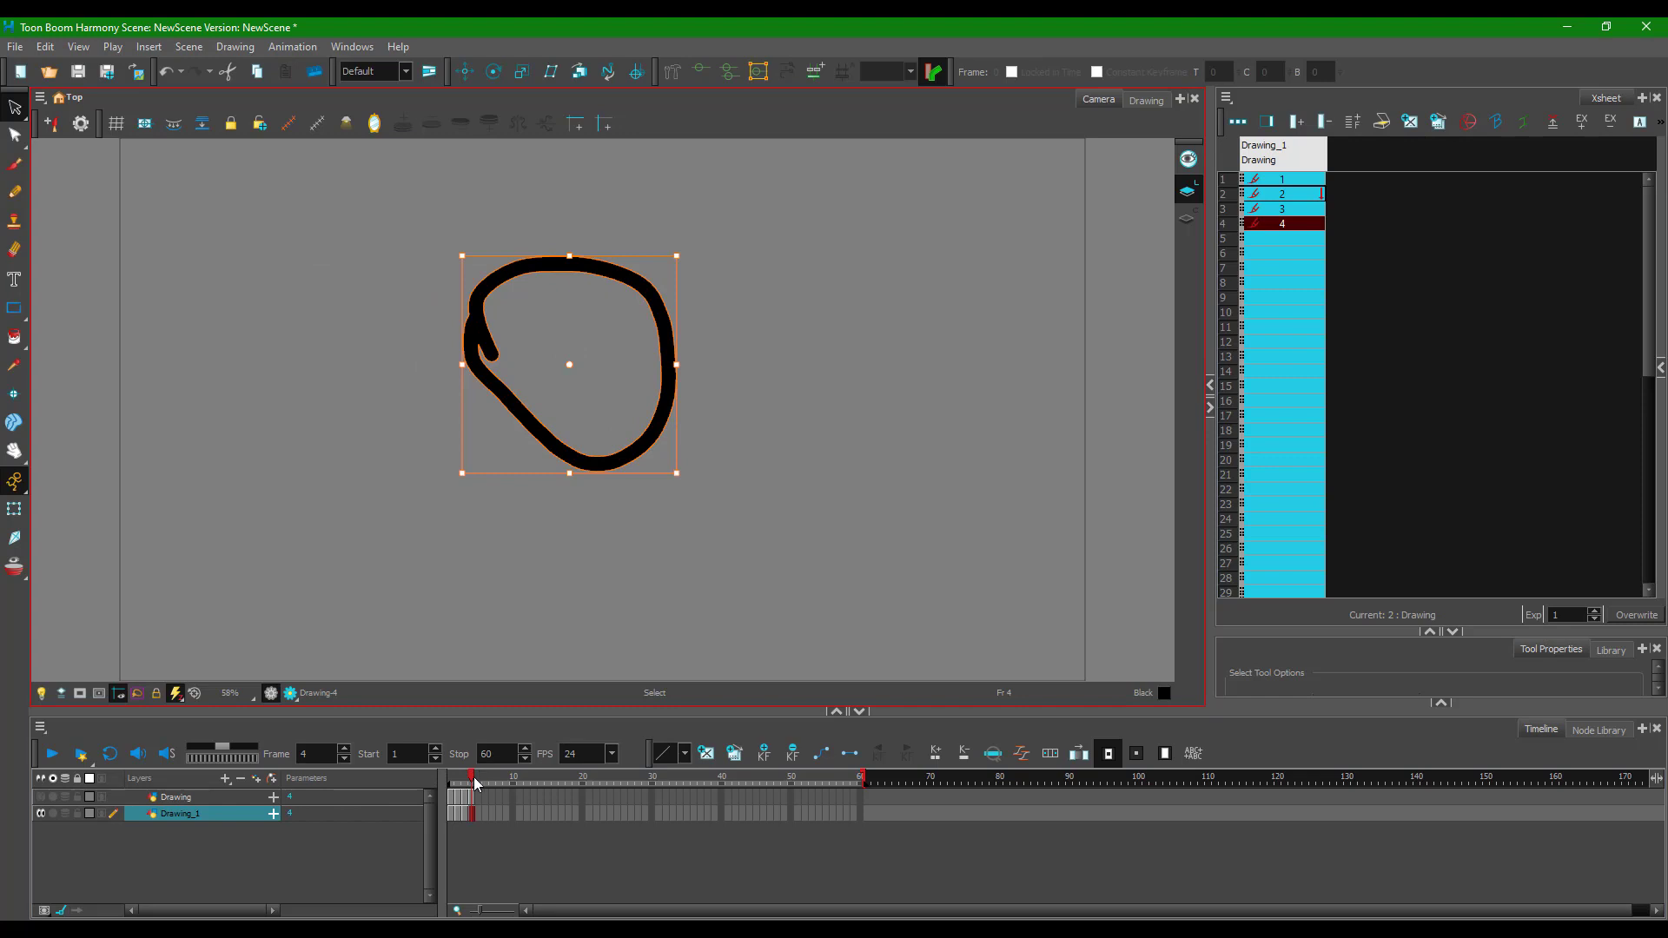
- Show the original Drawing layer again and compare both layers from frame 1
{"action": "left_click_drag", "start_coordinate": [467, 782], "coordinate": [441, 786]}
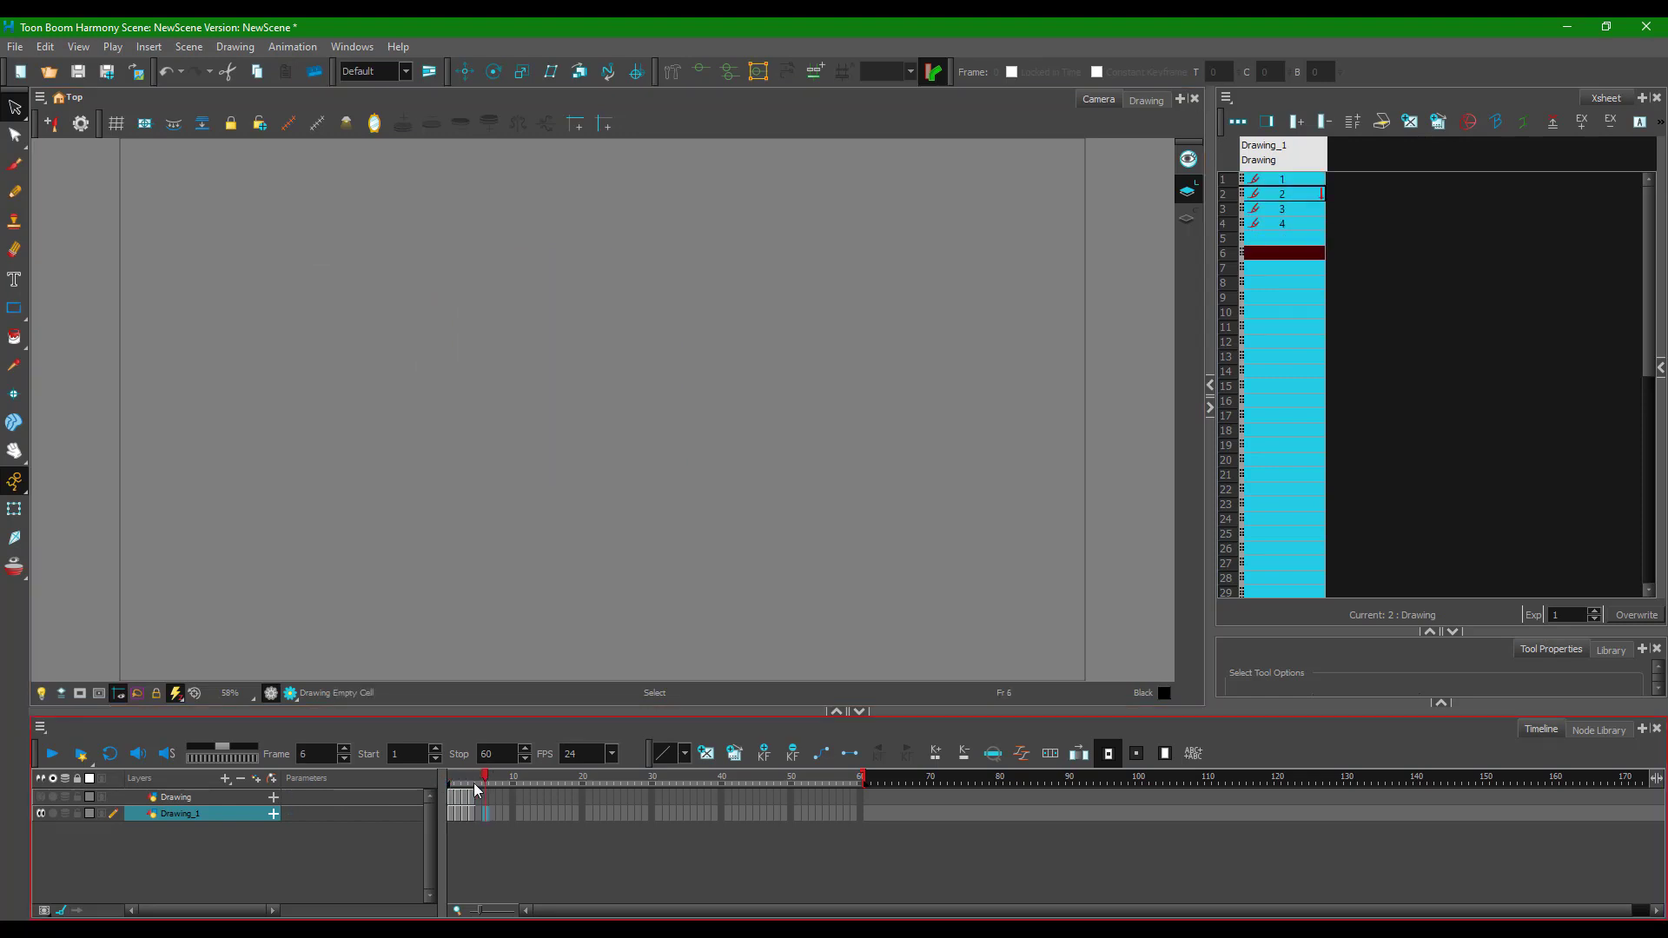
{"action": "left_click", "coordinate": [40, 797]}
{"action": "mouse_move", "coordinate": [455, 782]}
{"action": "left_mouse_down"}
{"action": "mouse_move", "coordinate": [477, 782]}
{"action": "mouse_move", "coordinate": [443, 784]}
{"action": "left_mouse_up"}
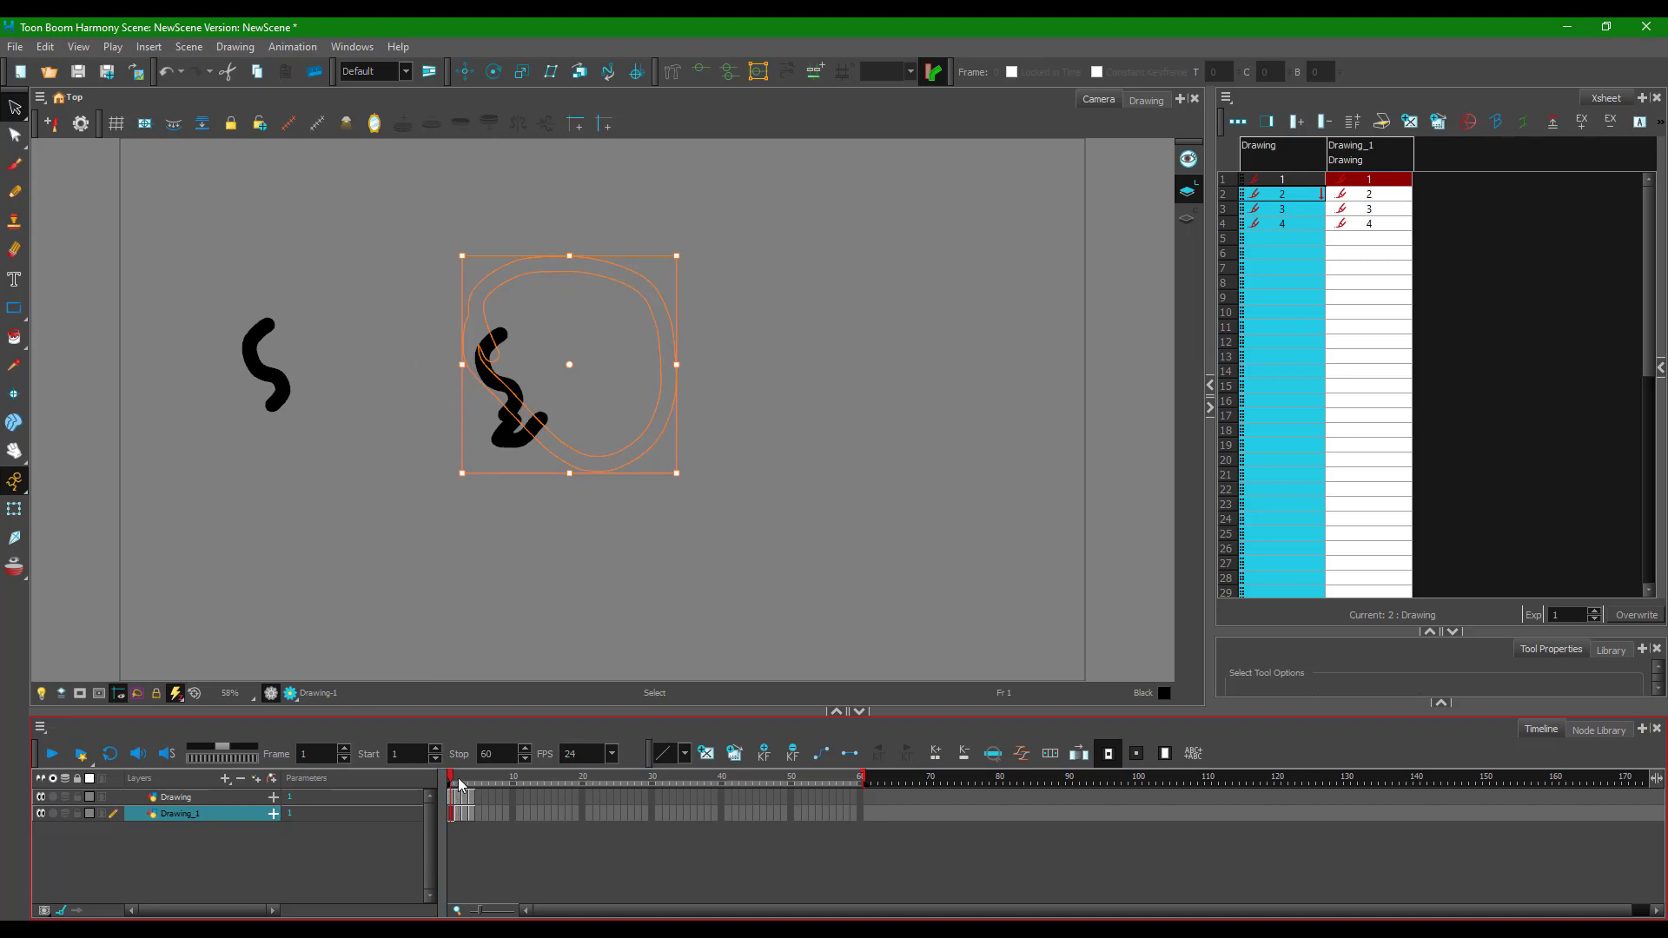
- Hold Drawing_1's drawing 2 for five frames, pushing drawings 3 and 4 to frames 7 and 8
{"action": "left_click", "coordinate": [458, 779]}
{"action": "left_click", "coordinate": [1361, 197]}
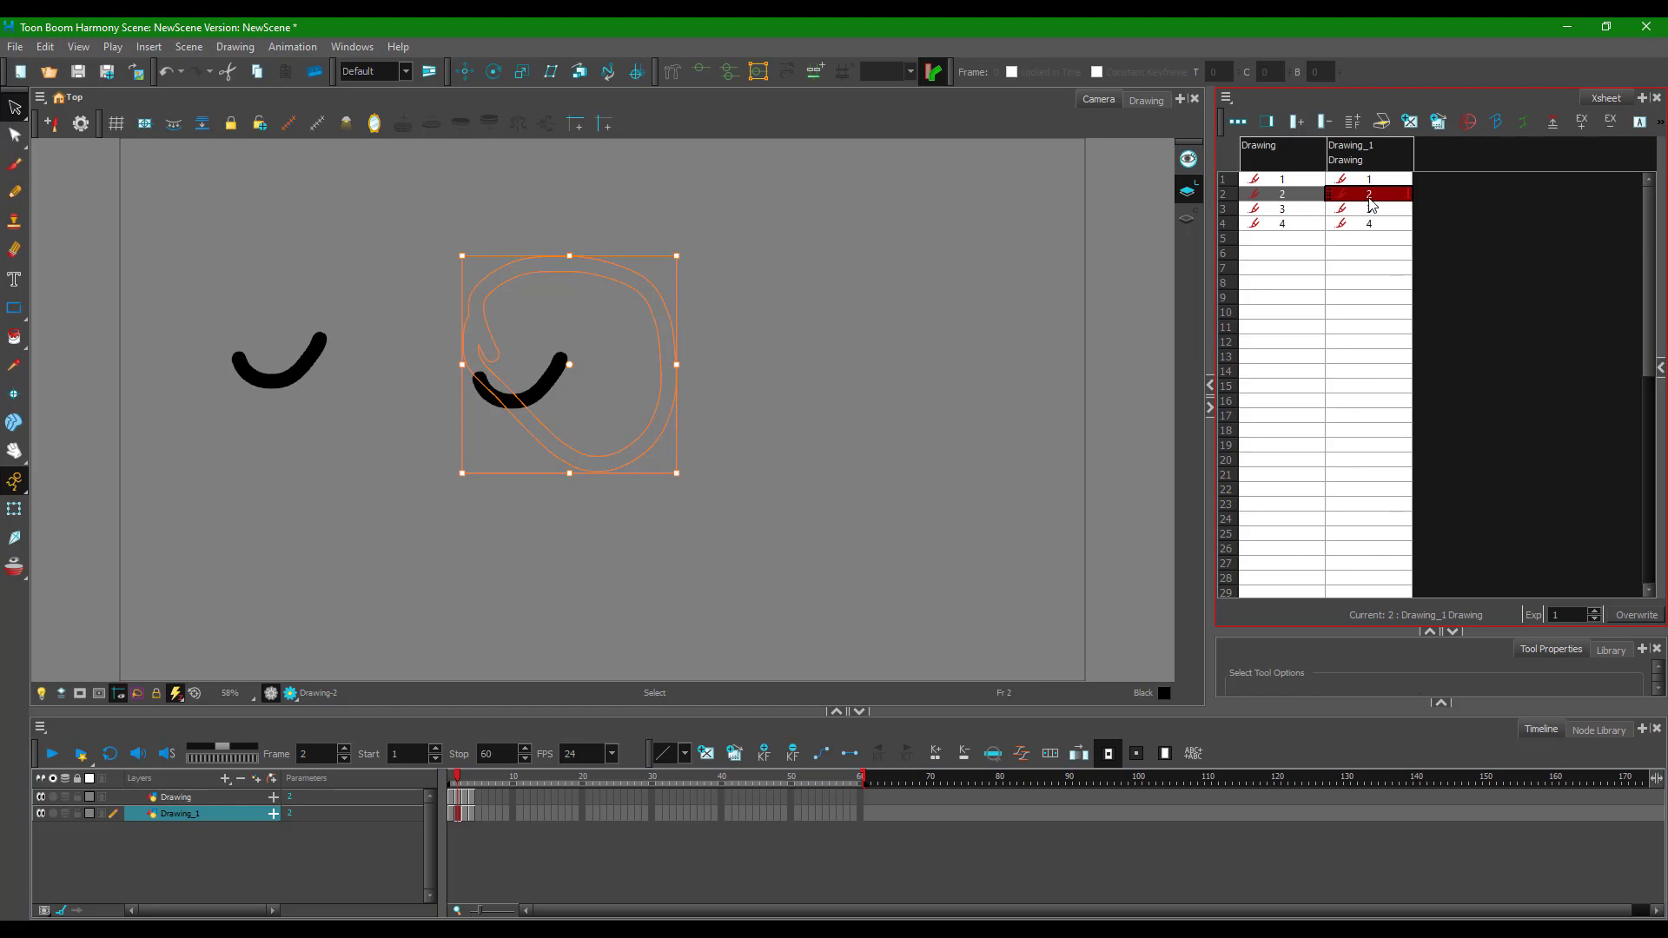
{"action": "key", "text": "plus"}
{"action": "key", "text": "plus"}
{"action": "key", "text": "plus"}
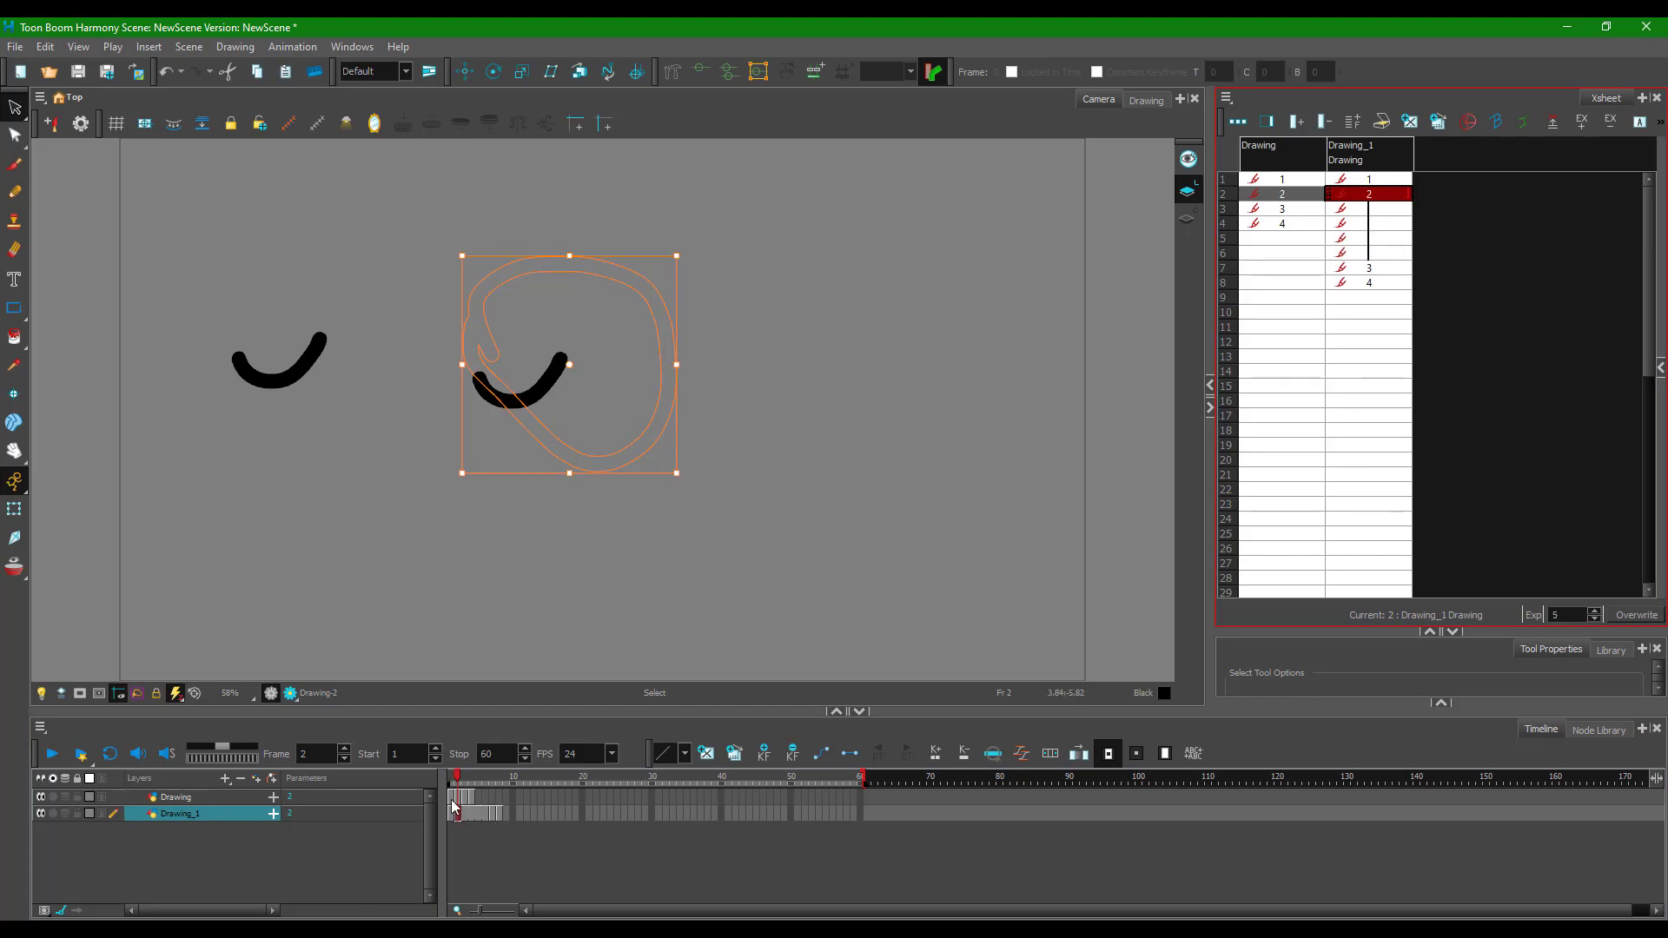
{"action": "left_click_drag", "start_coordinate": [482, 777], "coordinate": [456, 775]}
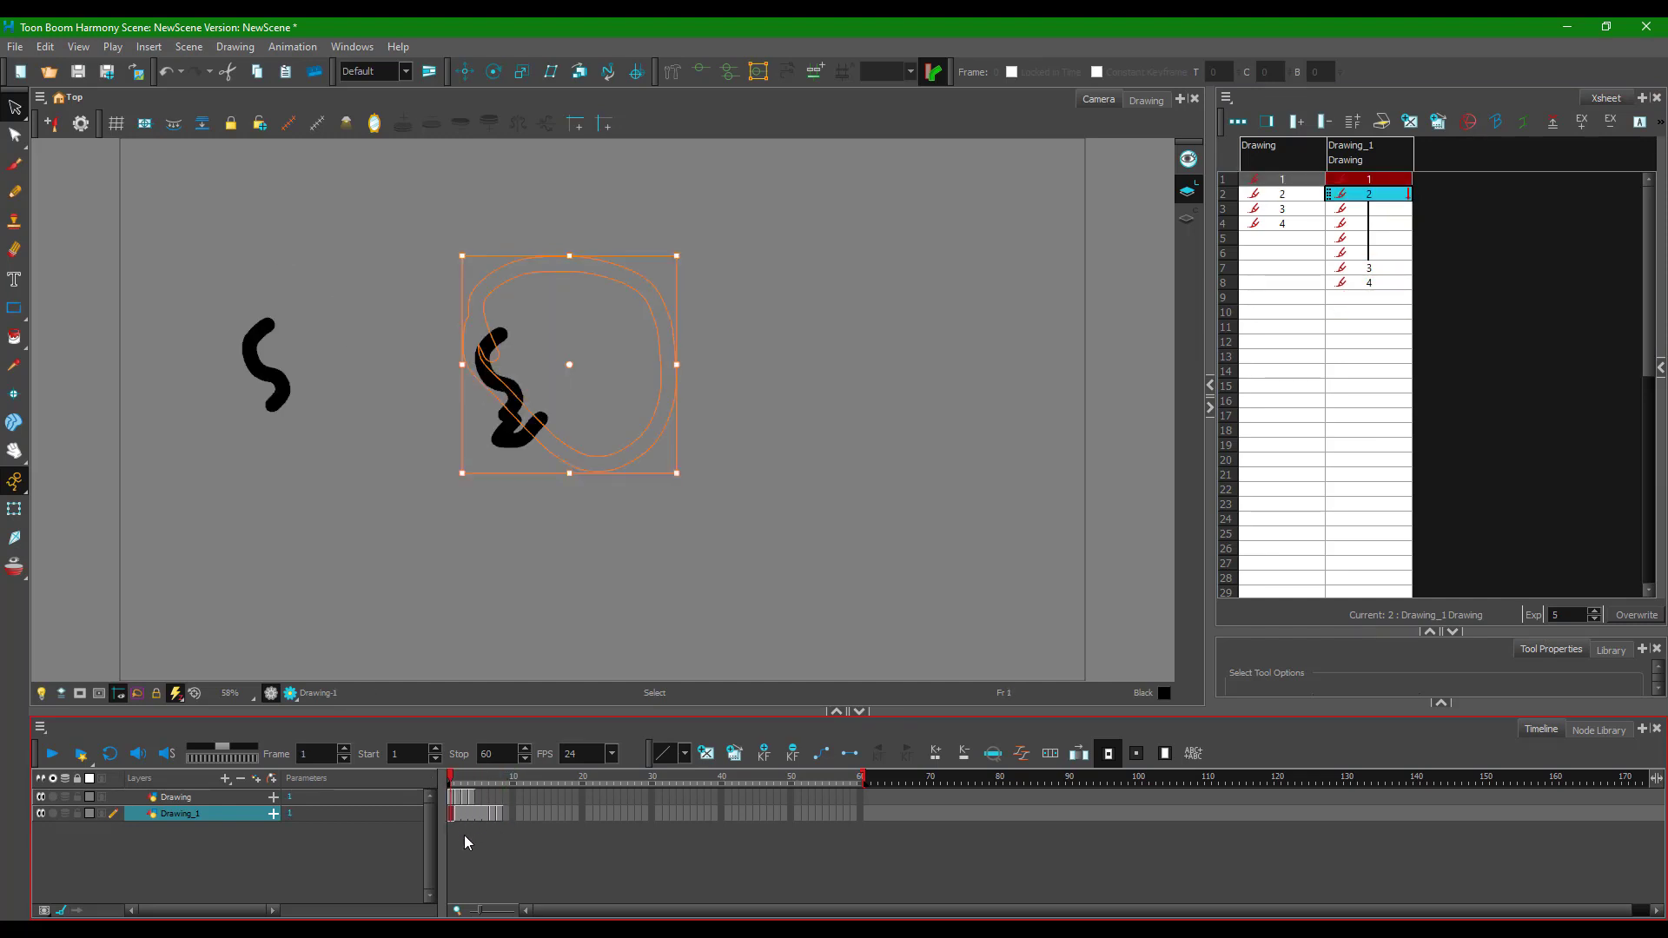
- Delete the Drawing_1 clone layer, leaving only the original Drawing layer
{"action": "right_click", "coordinate": [175, 813]}
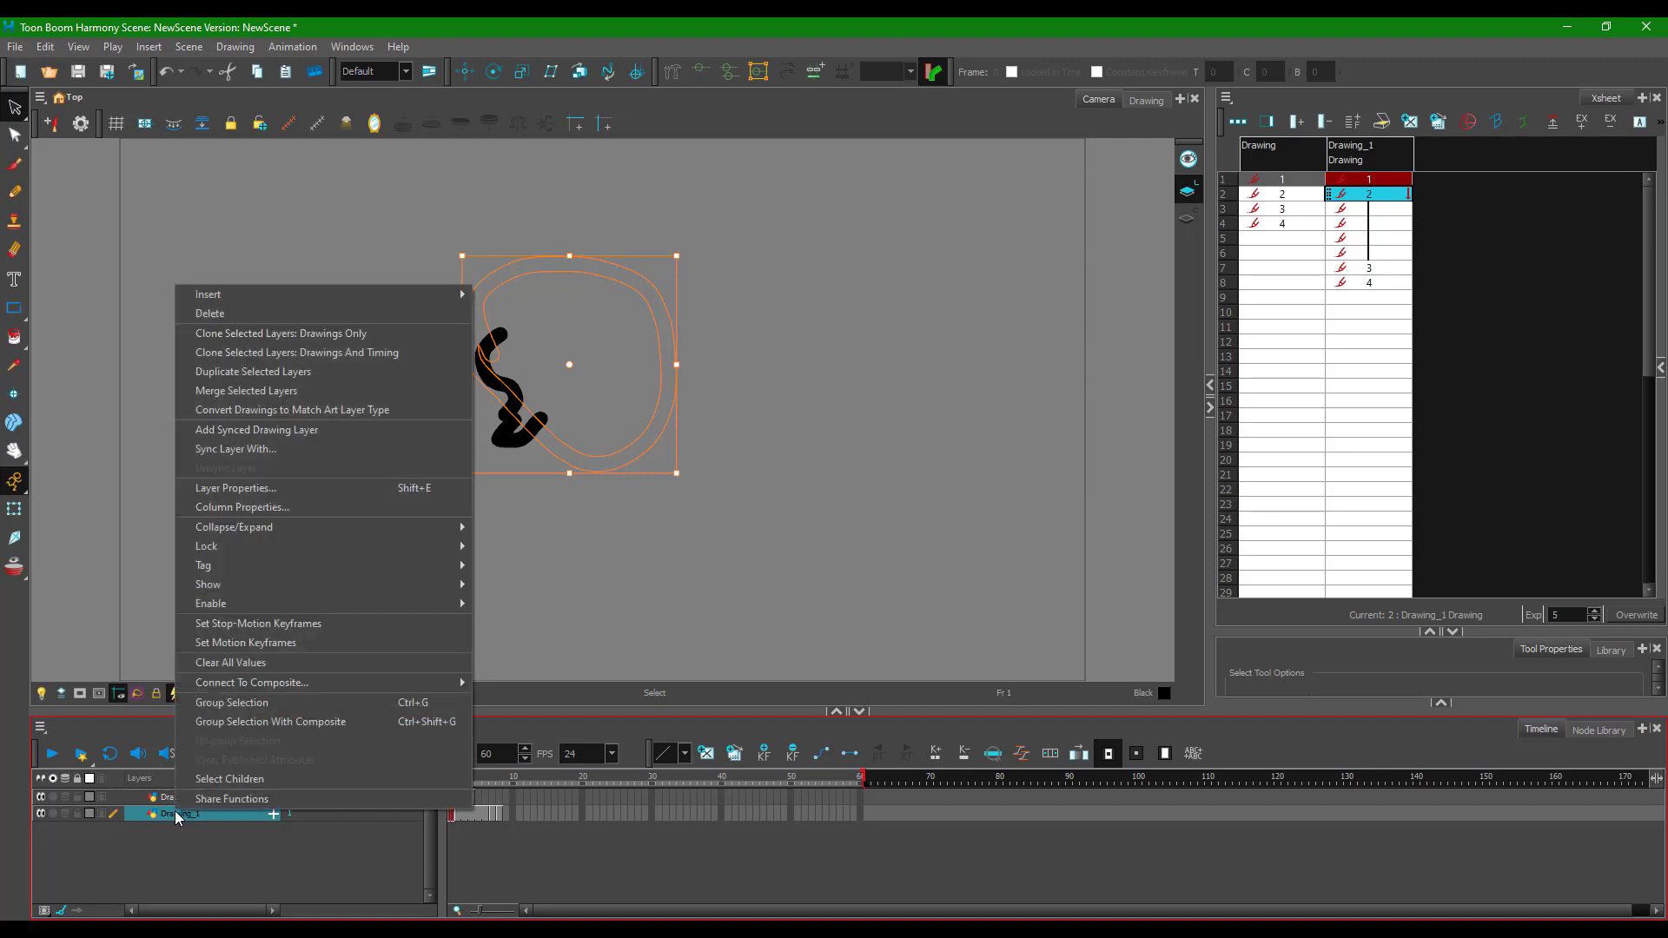
{"action": "left_click", "coordinate": [260, 315]}
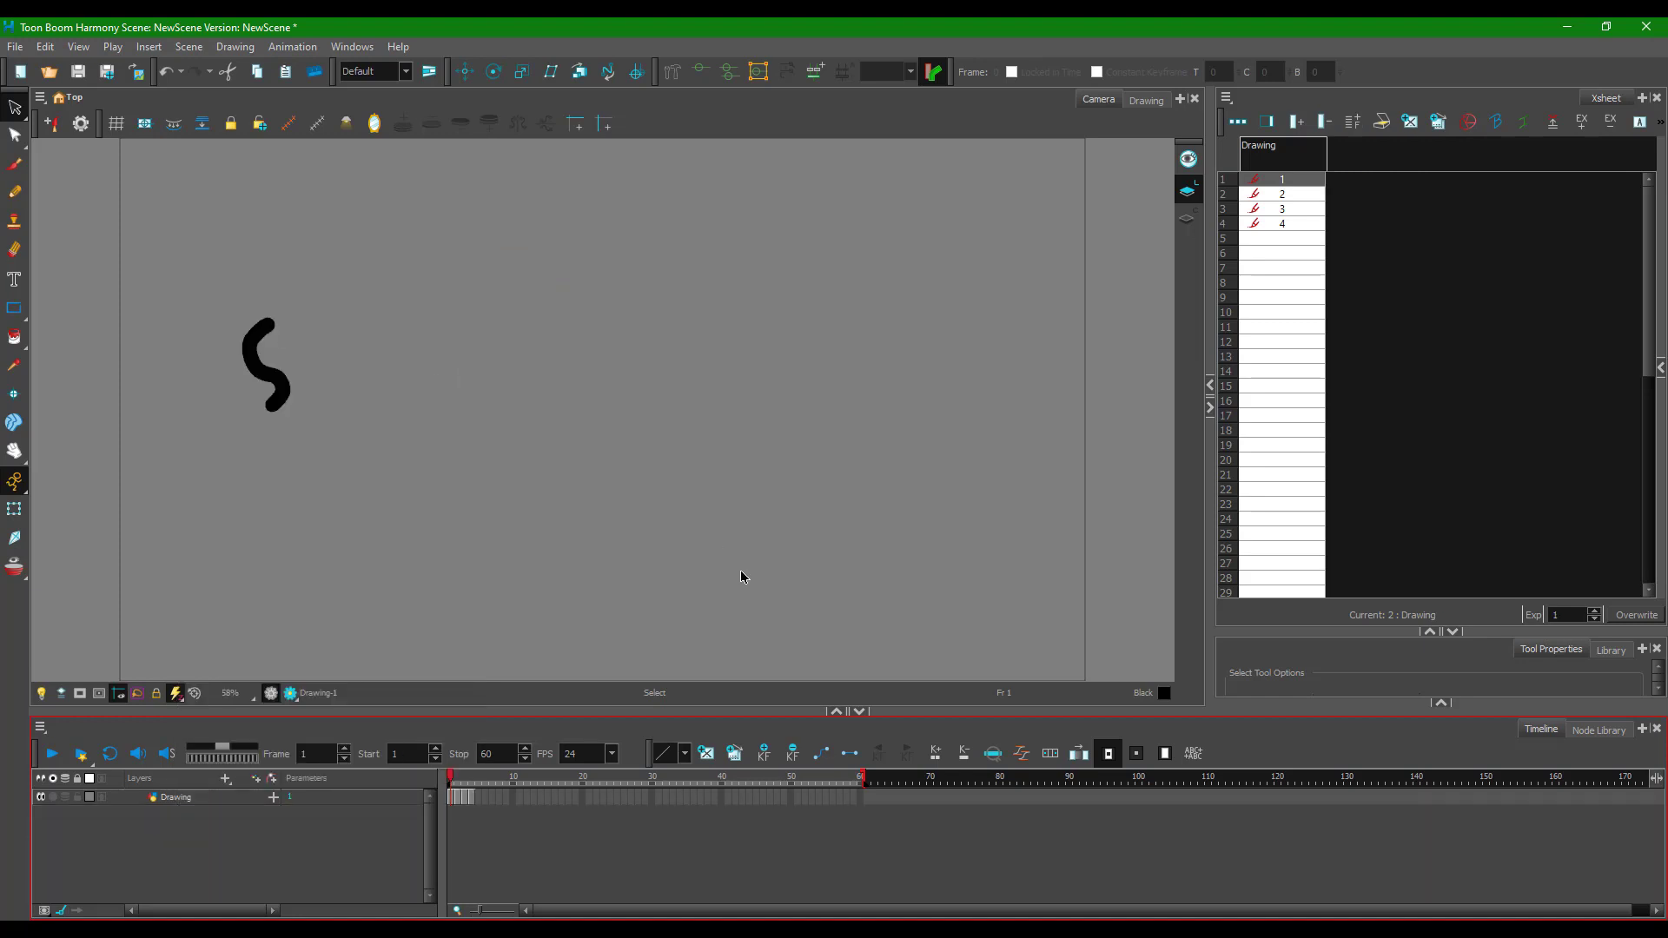
{"action": "right_click", "coordinate": [175, 797]}
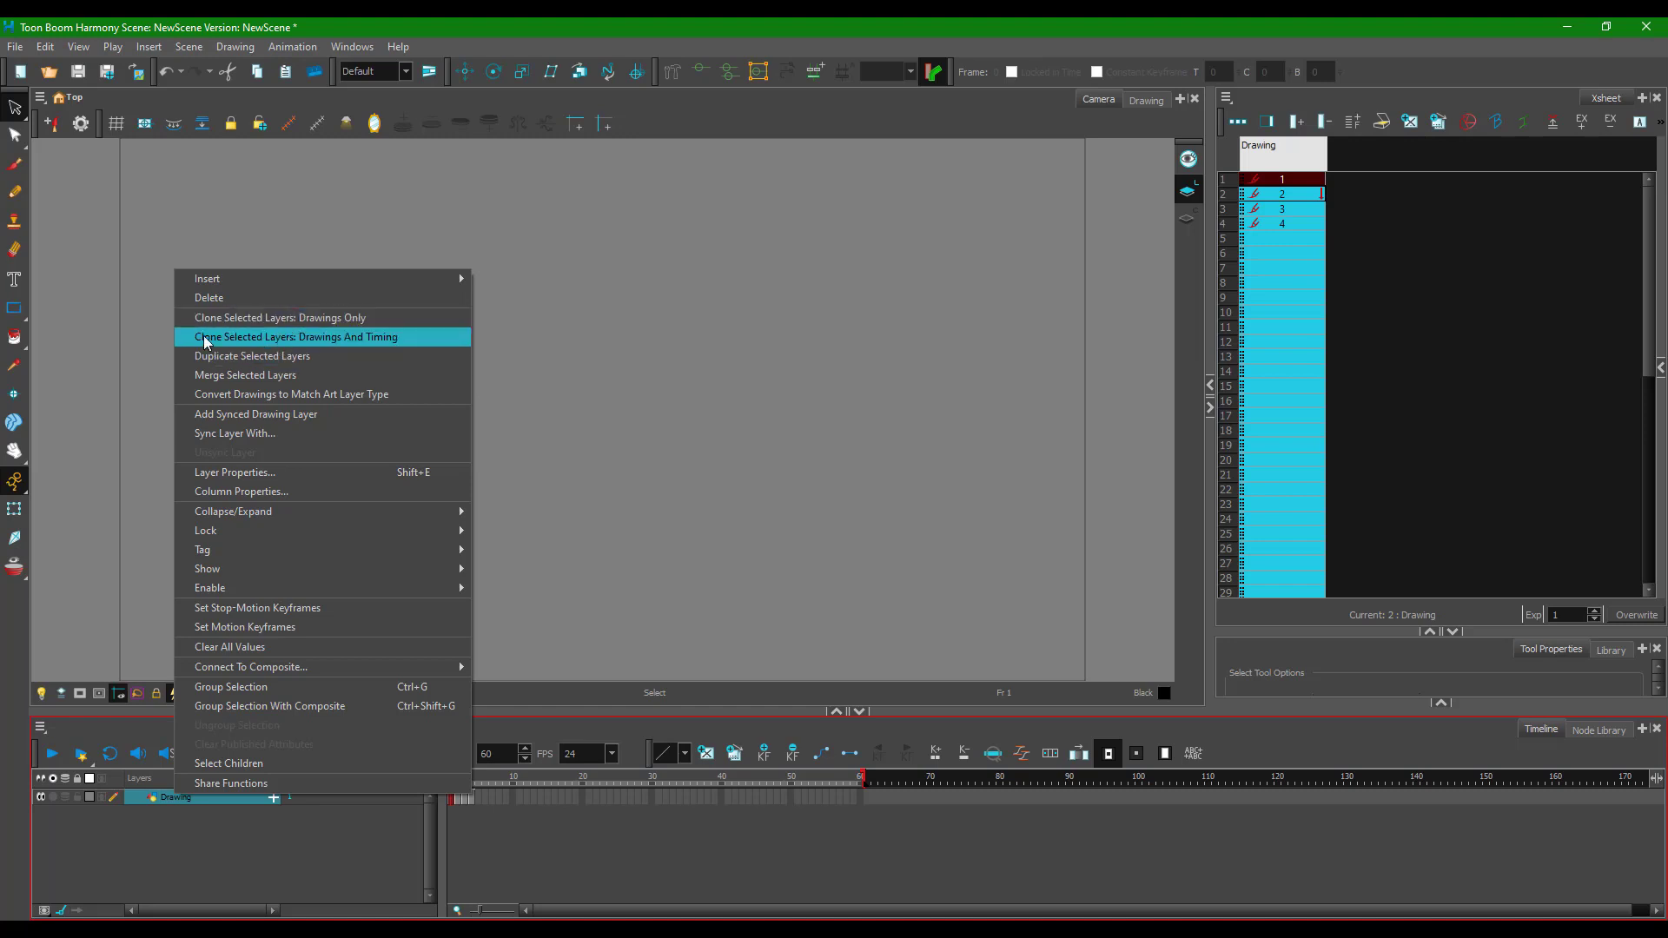
- Clone Drawing with Drawings And Timing and hold drawing 2 for two frames in both columns
{"action": "left_click", "coordinate": [328, 346]}
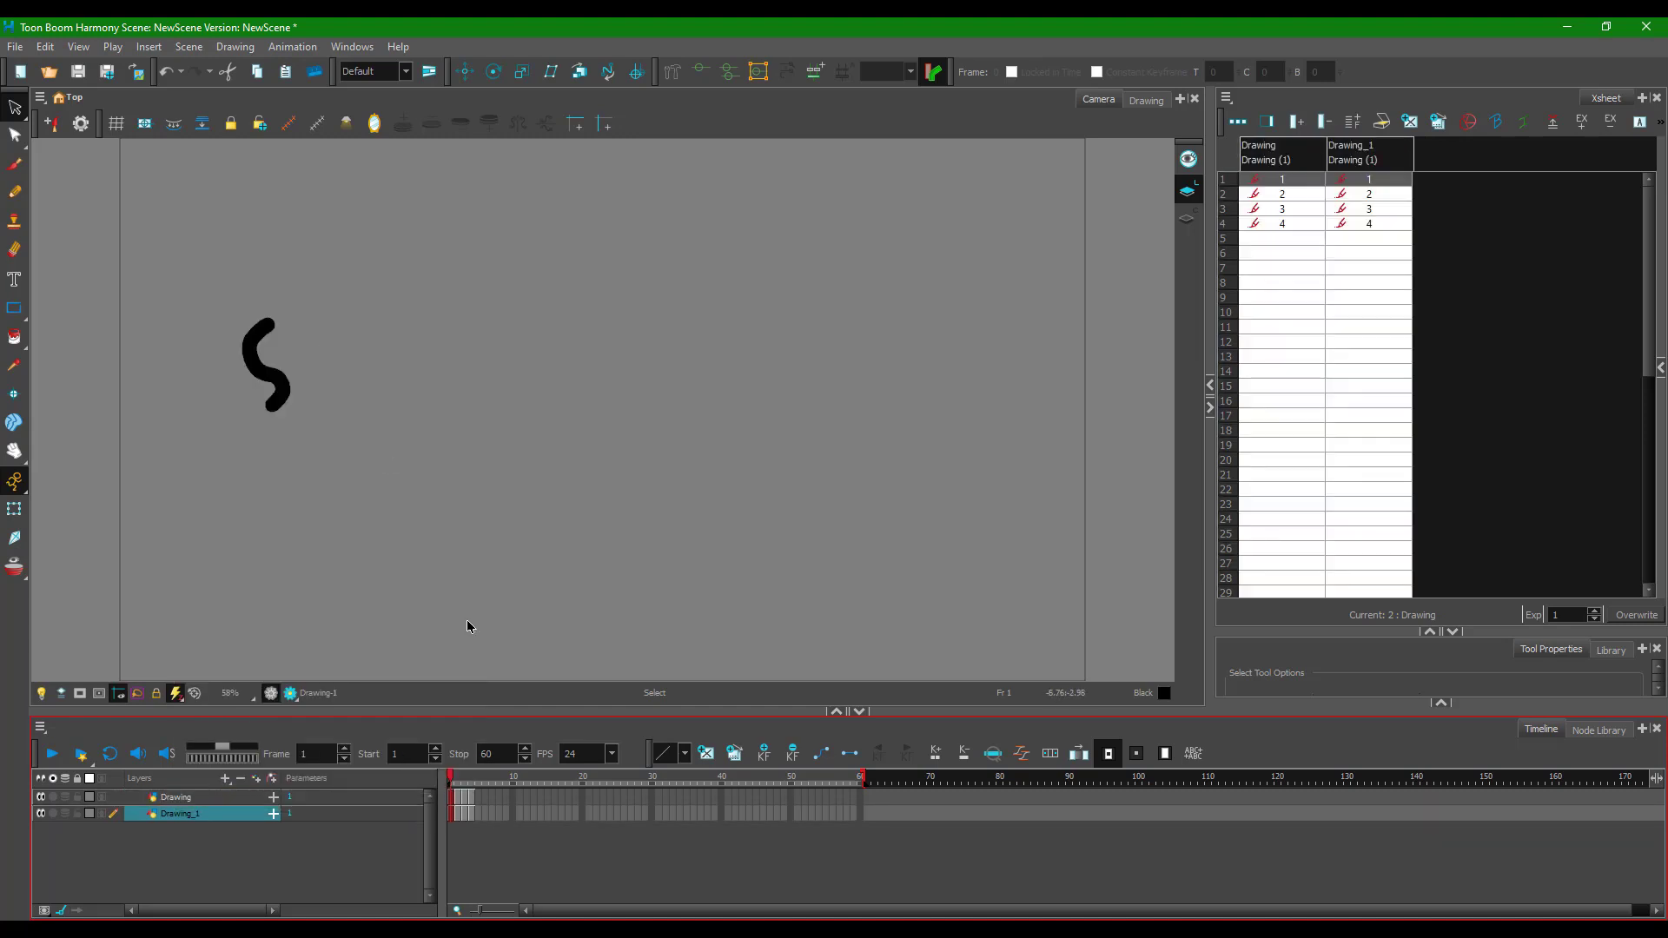
{"action": "left_click_drag", "start_coordinate": [452, 782], "coordinate": [449, 781]}
{"action": "left_click_drag", "start_coordinate": [1331, 197], "coordinate": [1312, 198]}
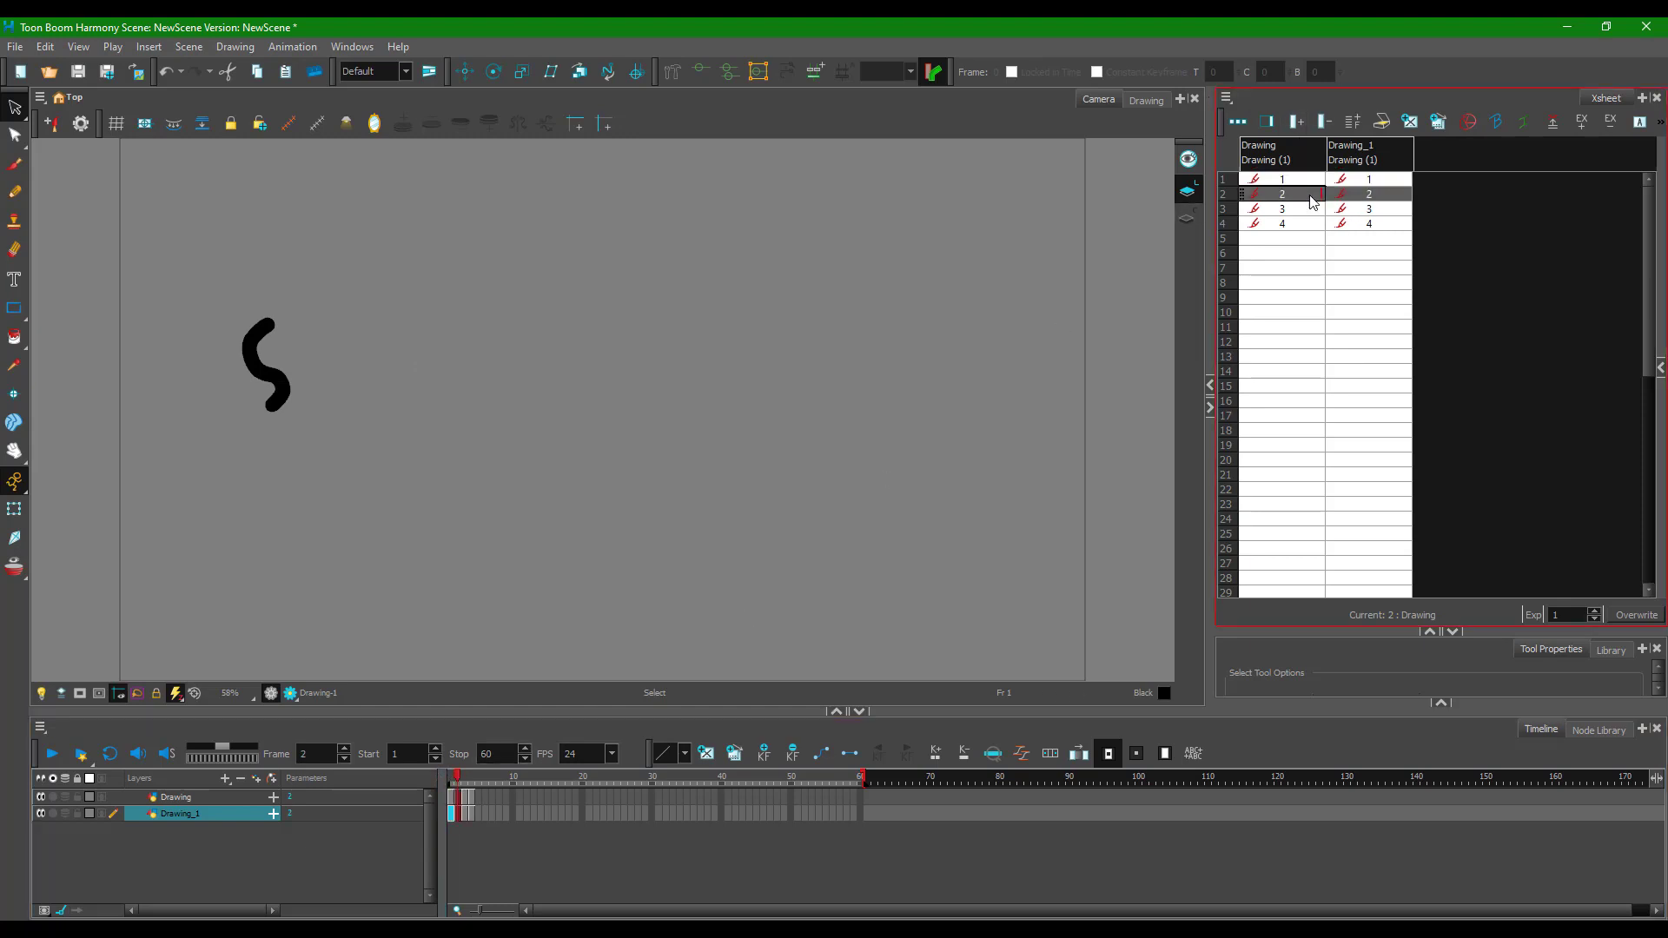
{"action": "key", "text": "plus"}
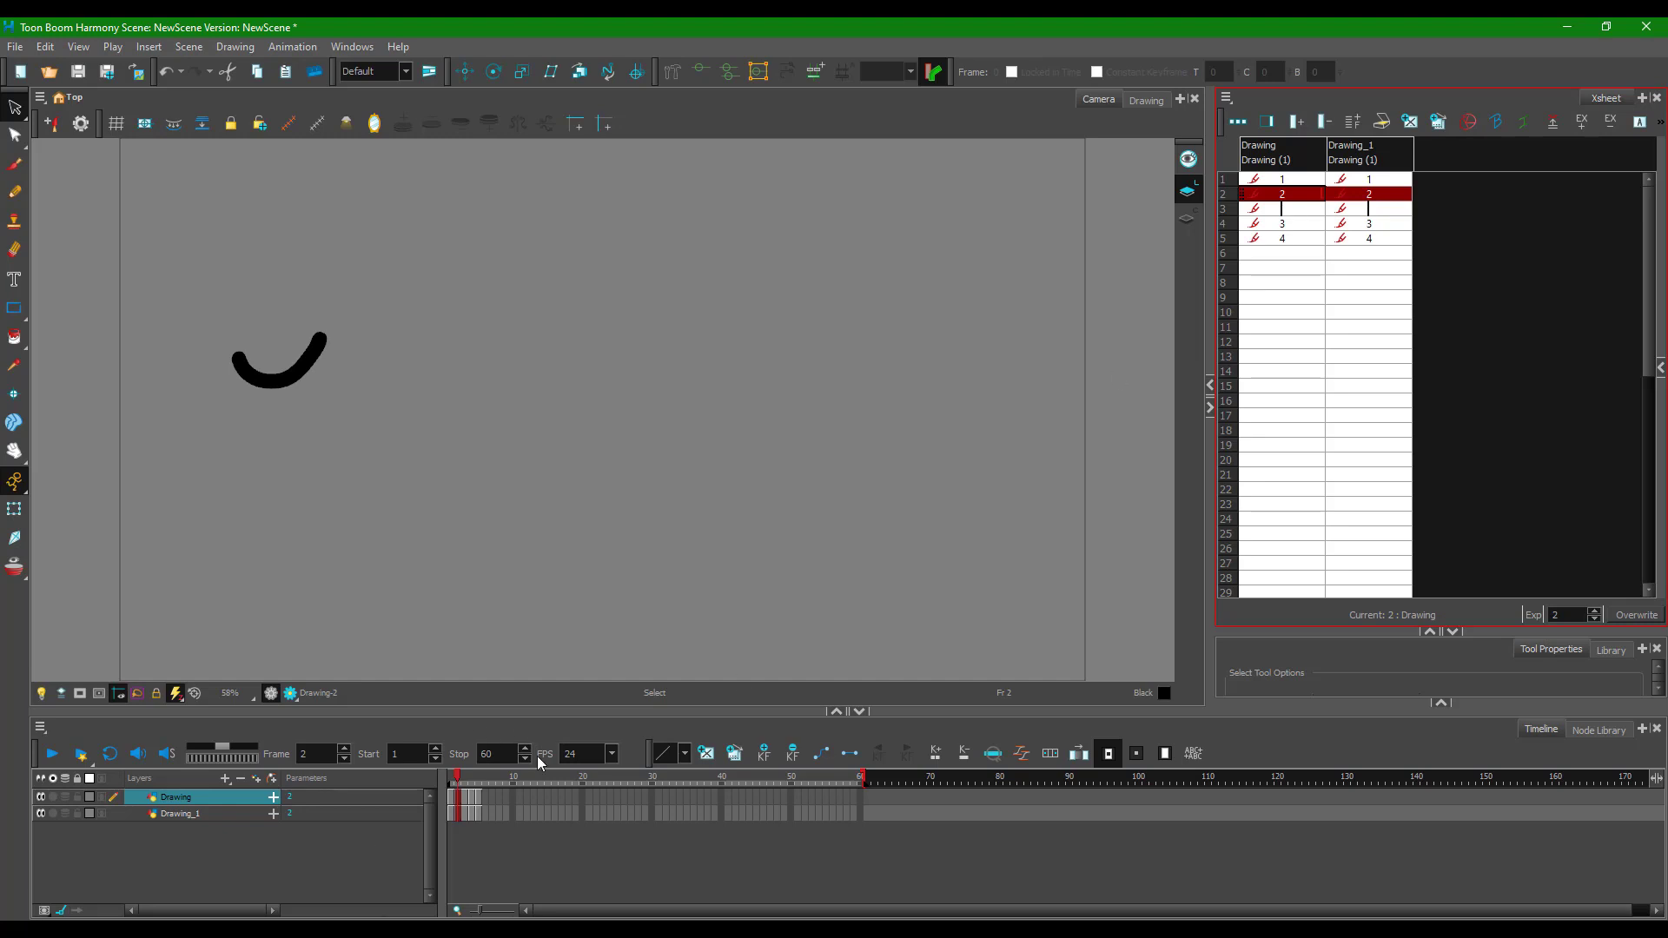
- Compare both layers and move the shared curved stroke to the canvas centre
{"action": "left_click", "coordinate": [480, 814]}
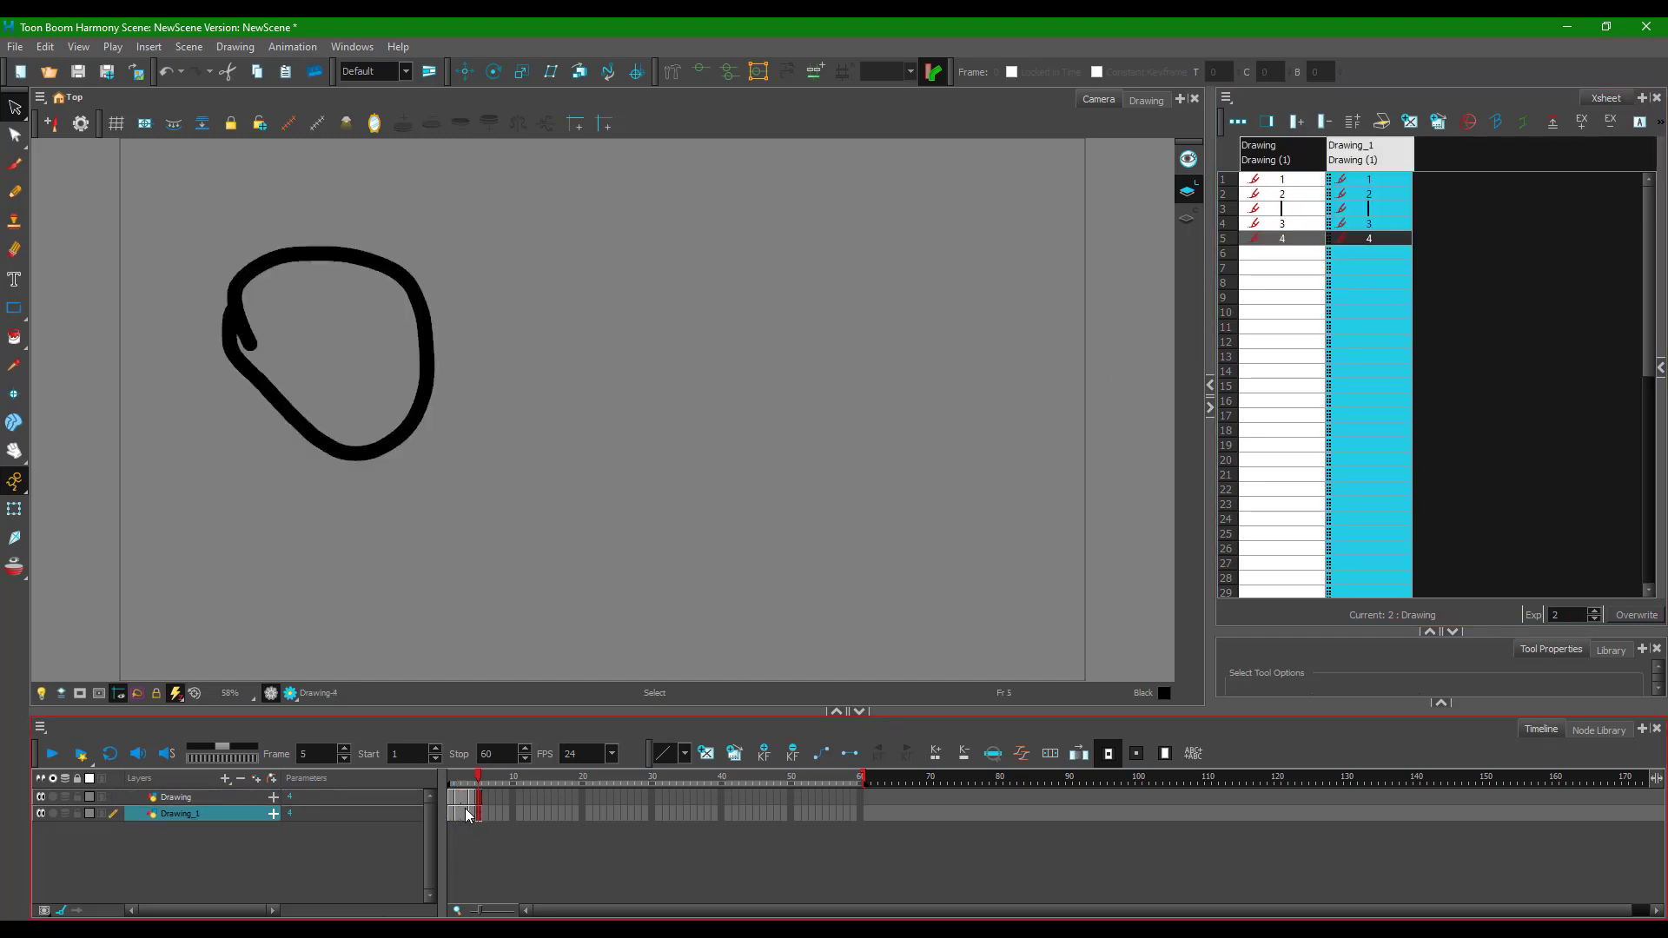
{"action": "mouse_move", "coordinate": [467, 779]}
{"action": "left_mouse_down"}
{"action": "mouse_move", "coordinate": [447, 779]}
{"action": "mouse_move", "coordinate": [467, 778]}
{"action": "left_mouse_up"}
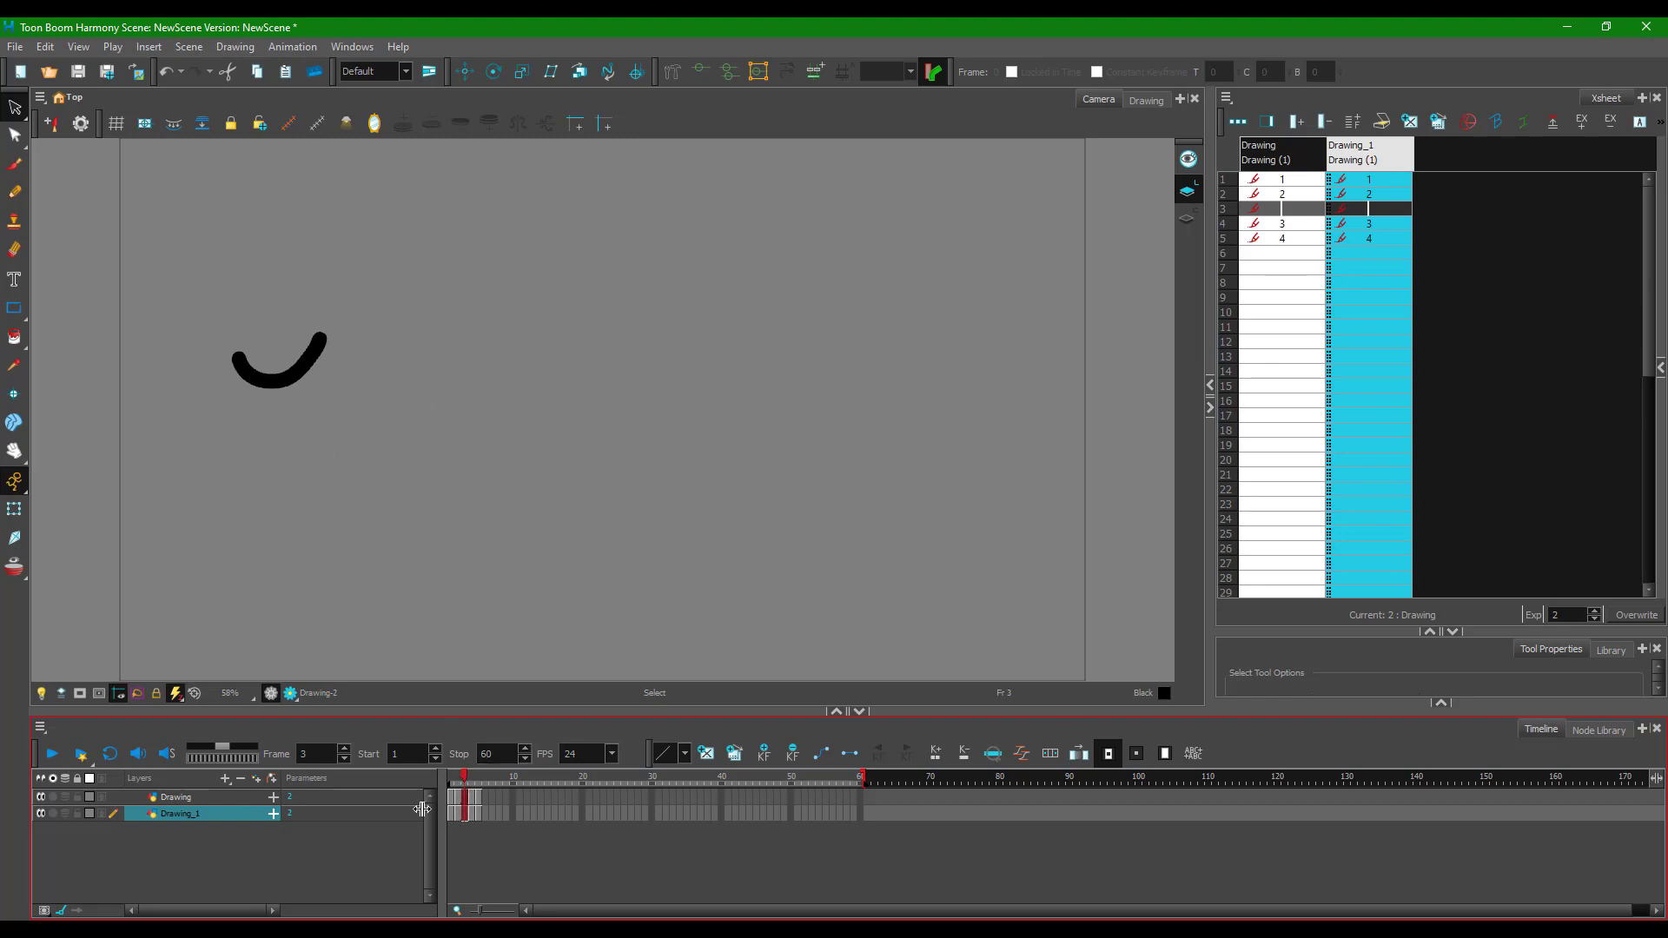
{"action": "left_click", "coordinate": [186, 797]}
{"action": "left_click_drag", "start_coordinate": [322, 372], "coordinate": [485, 376]}
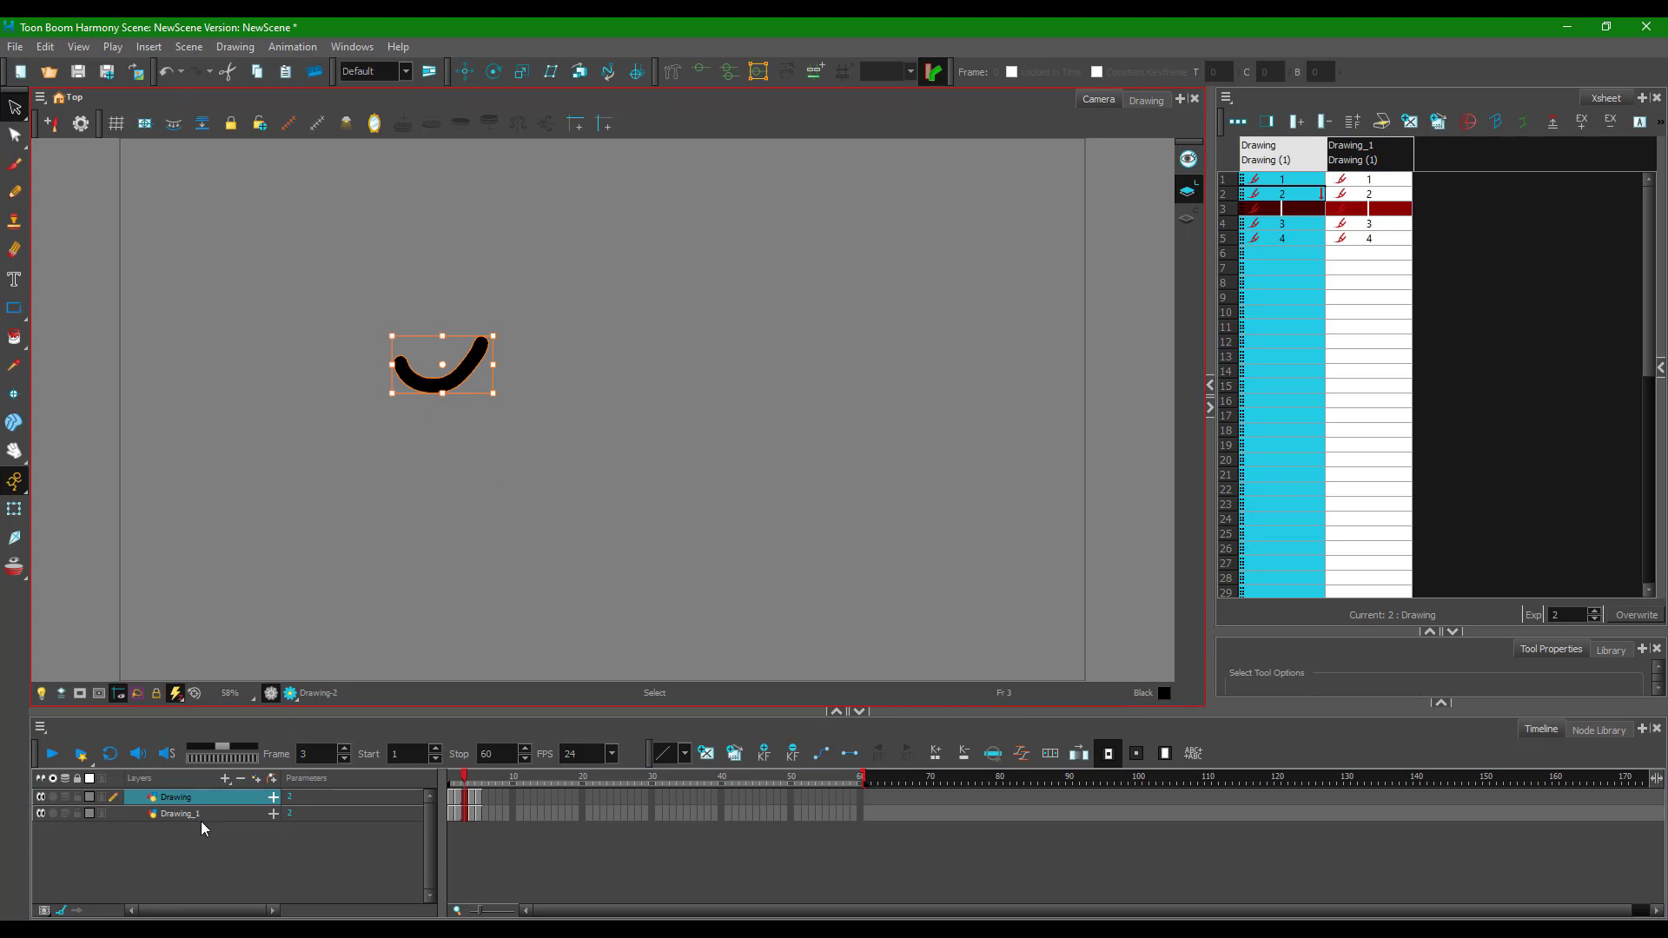
{"action": "left_click", "coordinate": [40, 813]}
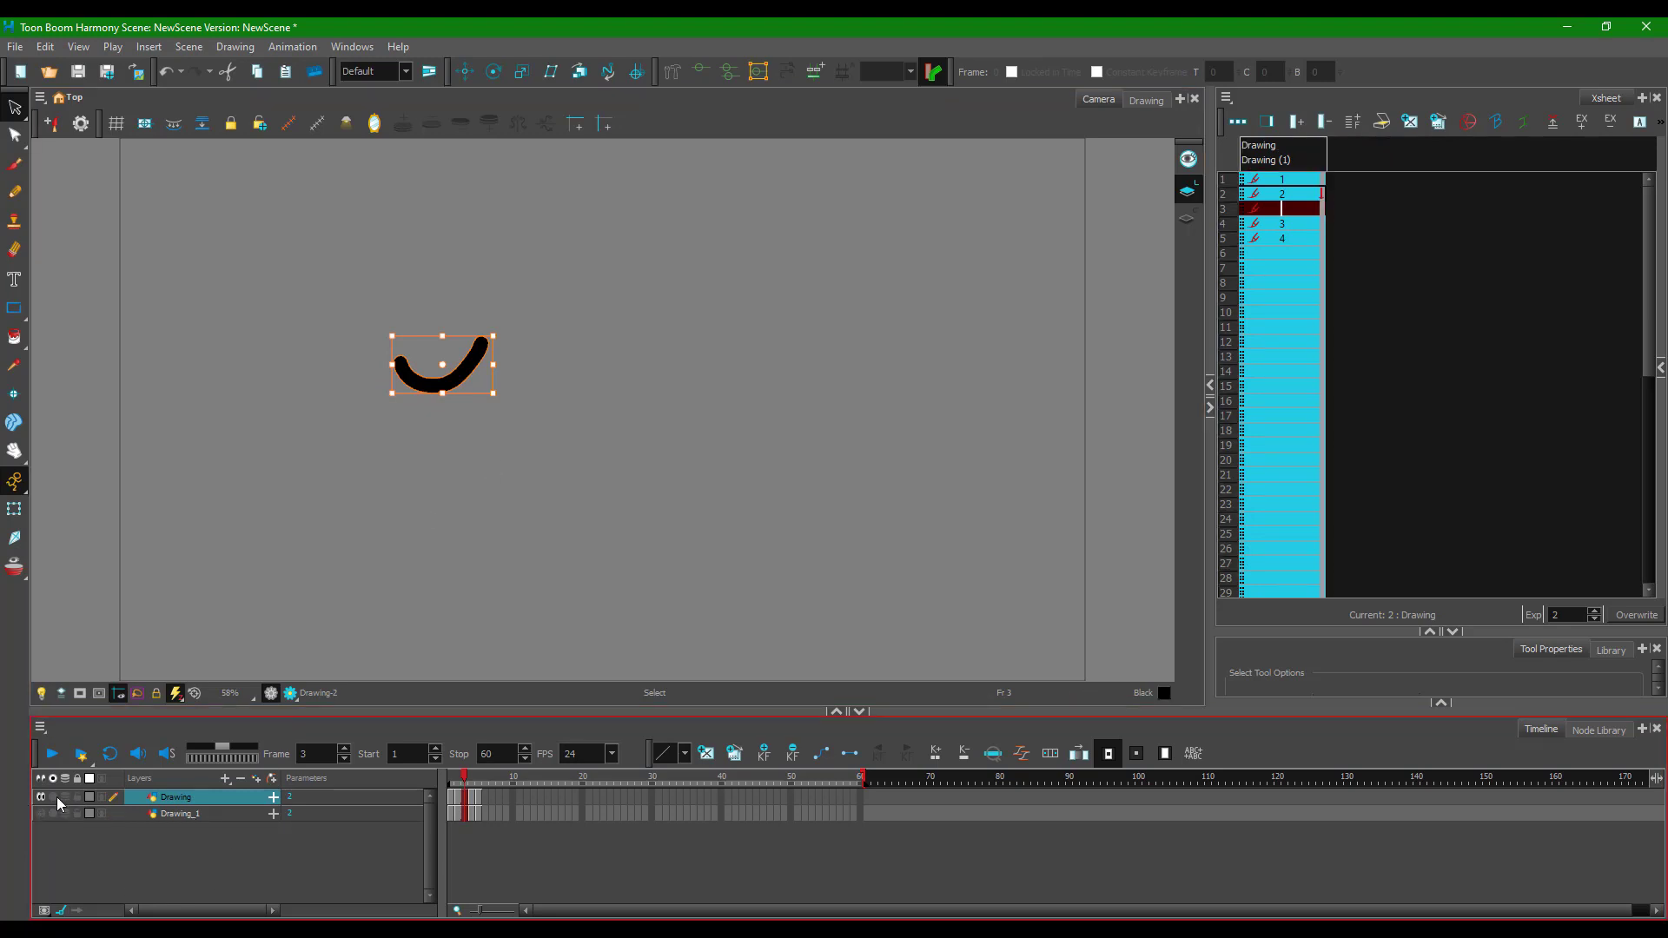
{"action": "left_click_drag", "start_coordinate": [523, 423], "coordinate": [754, 434]}
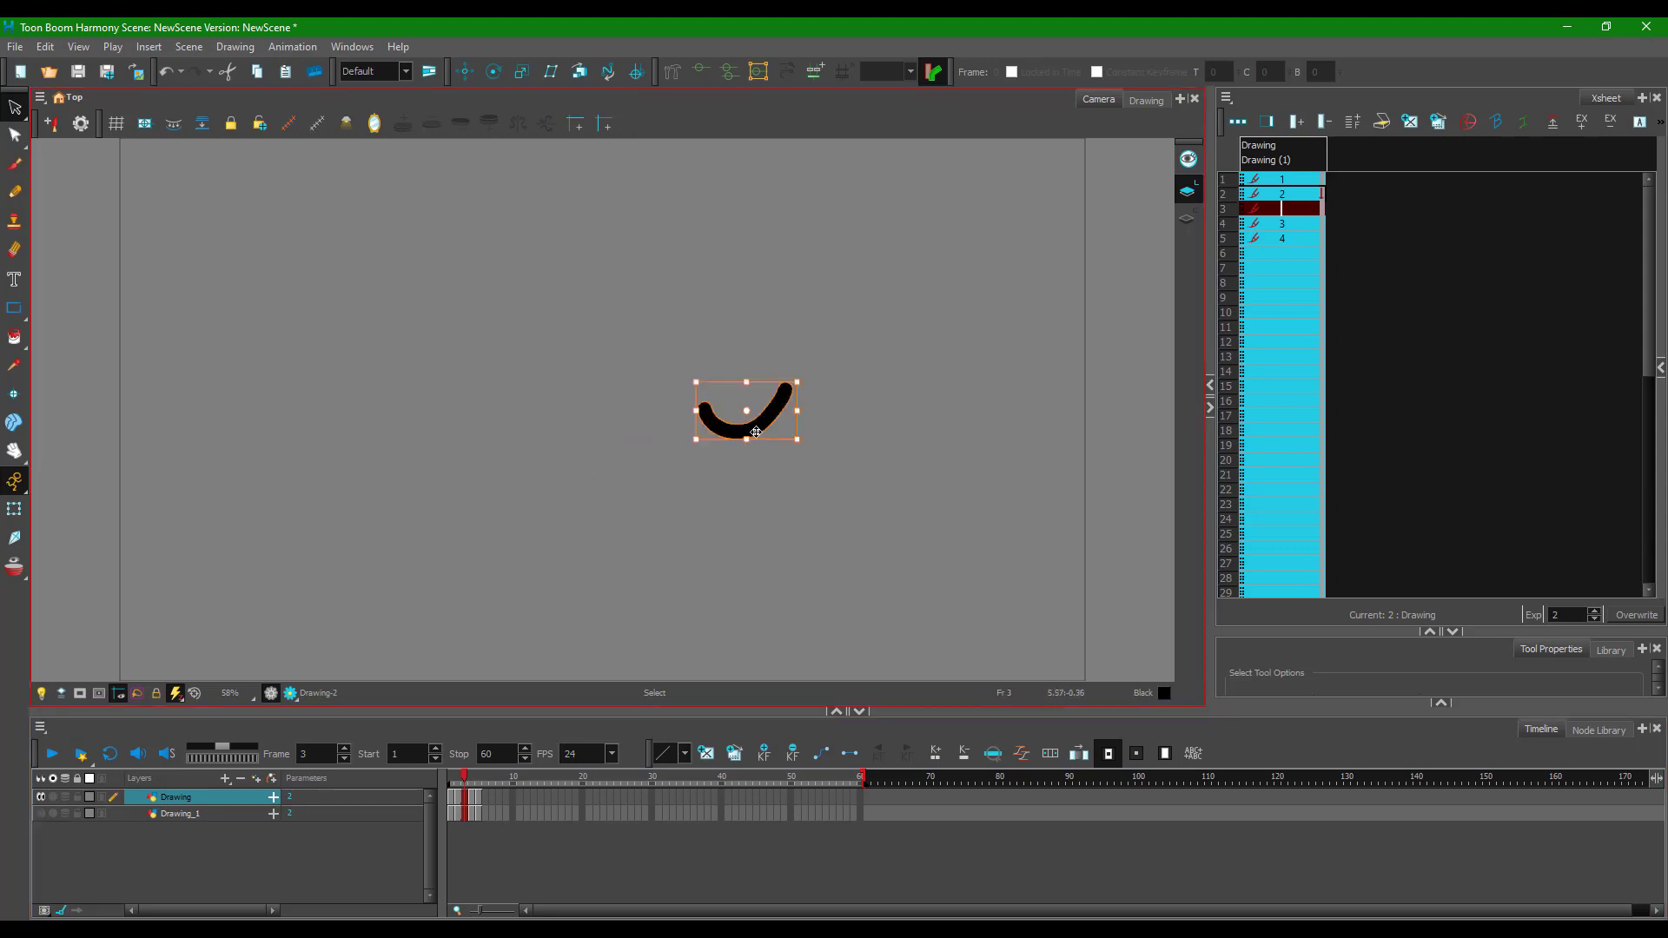
{"action": "left_click", "coordinate": [40, 813]}
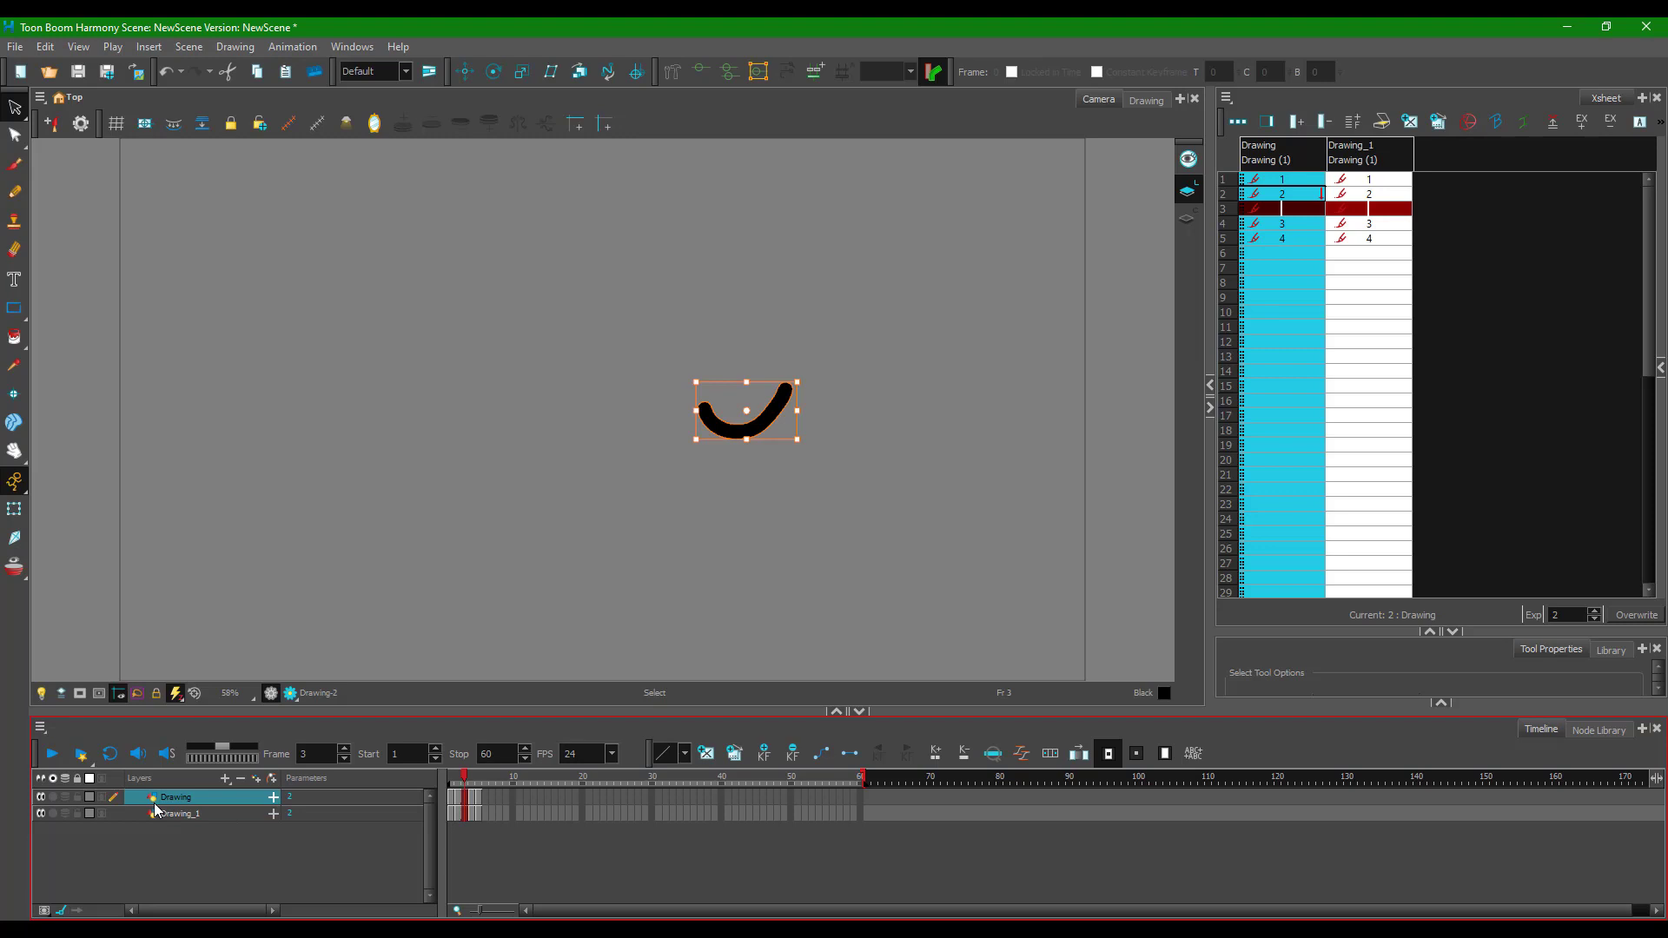
- Clear Drawing_1's frame 3 cell and delete the Drawing_1 layer
{"action": "left_click", "coordinate": [179, 814]}
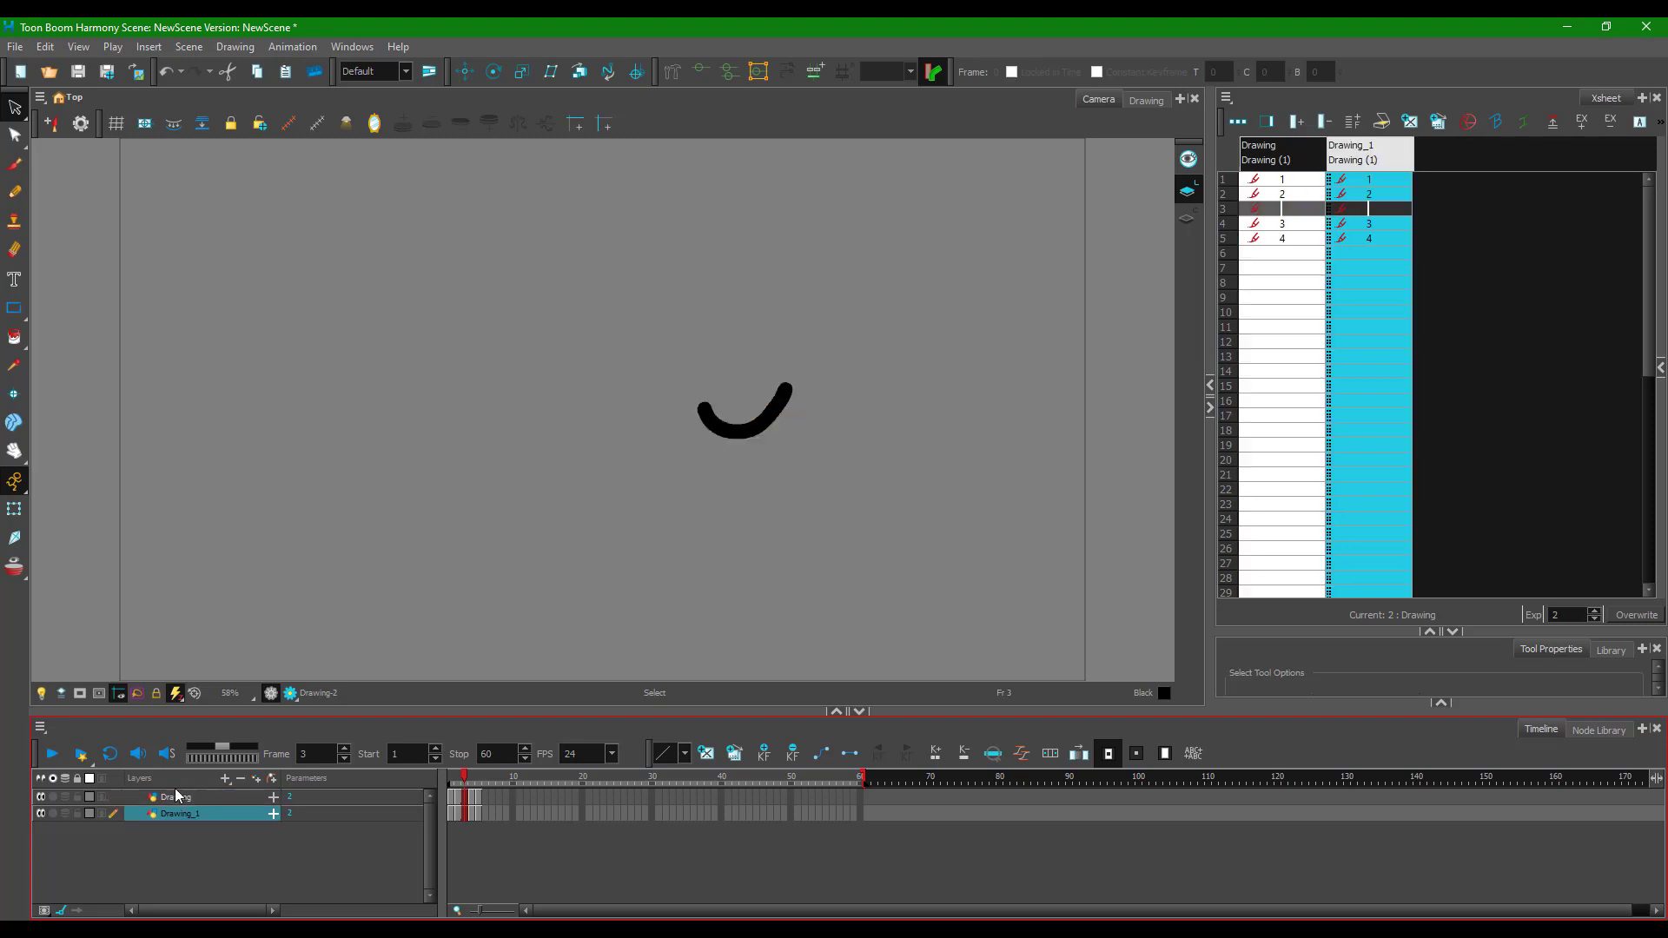
{"action": "left_click", "coordinate": [172, 816]}
{"action": "key", "text": "Delete"}
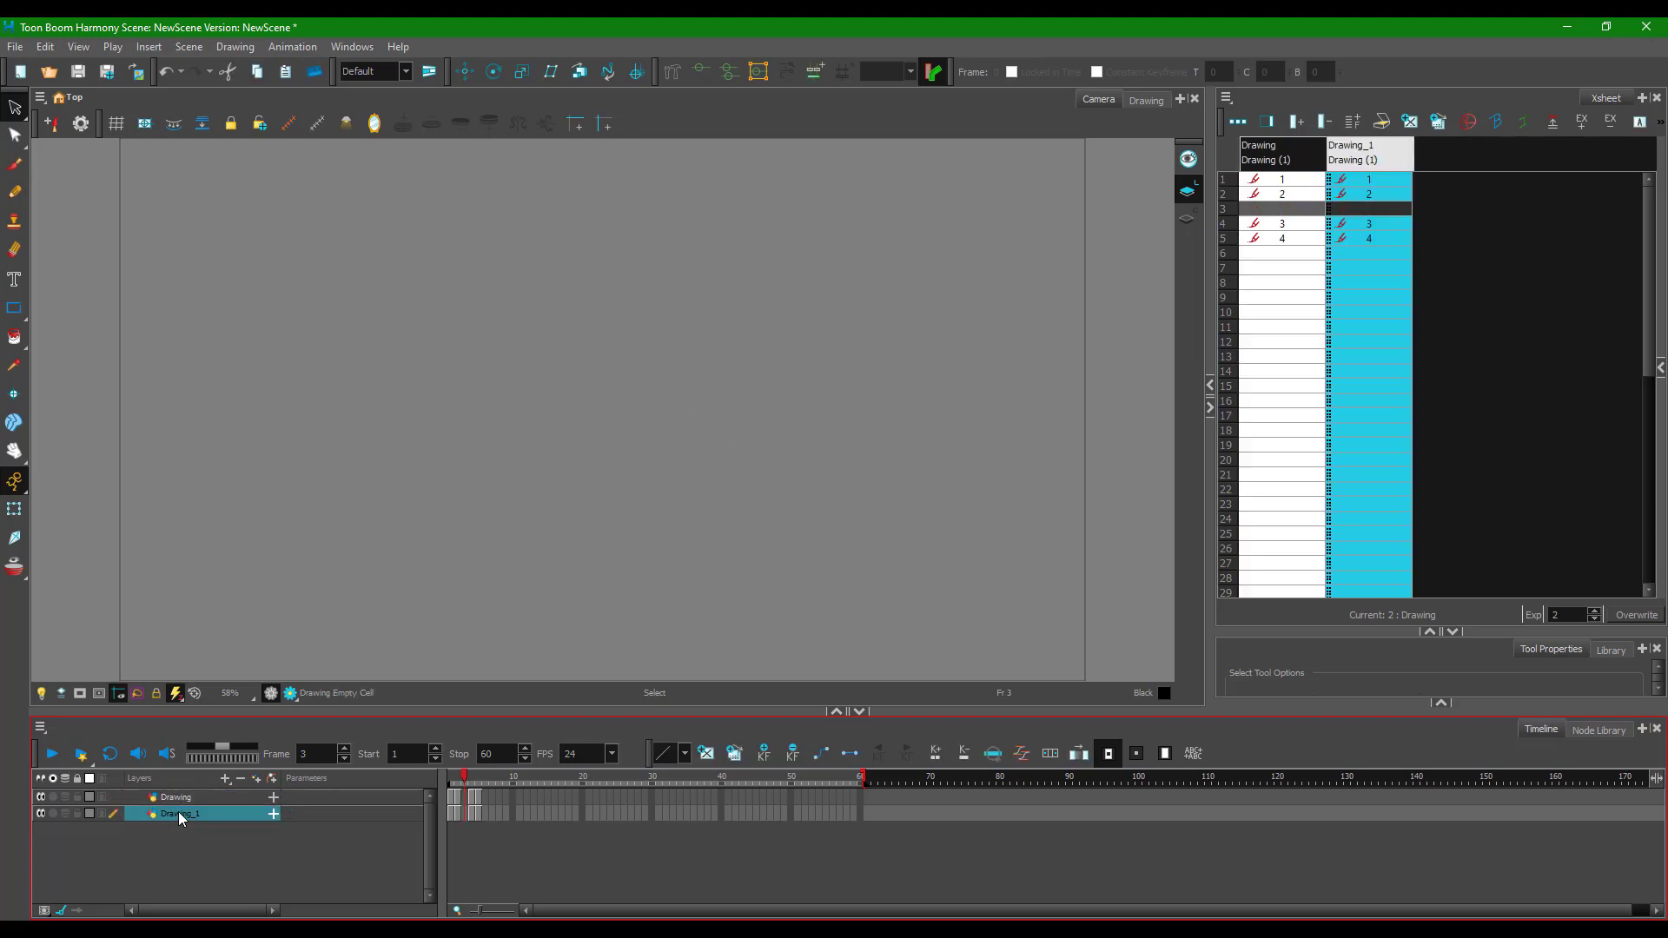
{"action": "right_click", "coordinate": [179, 811]}
{"action": "left_click", "coordinate": [330, 315]}
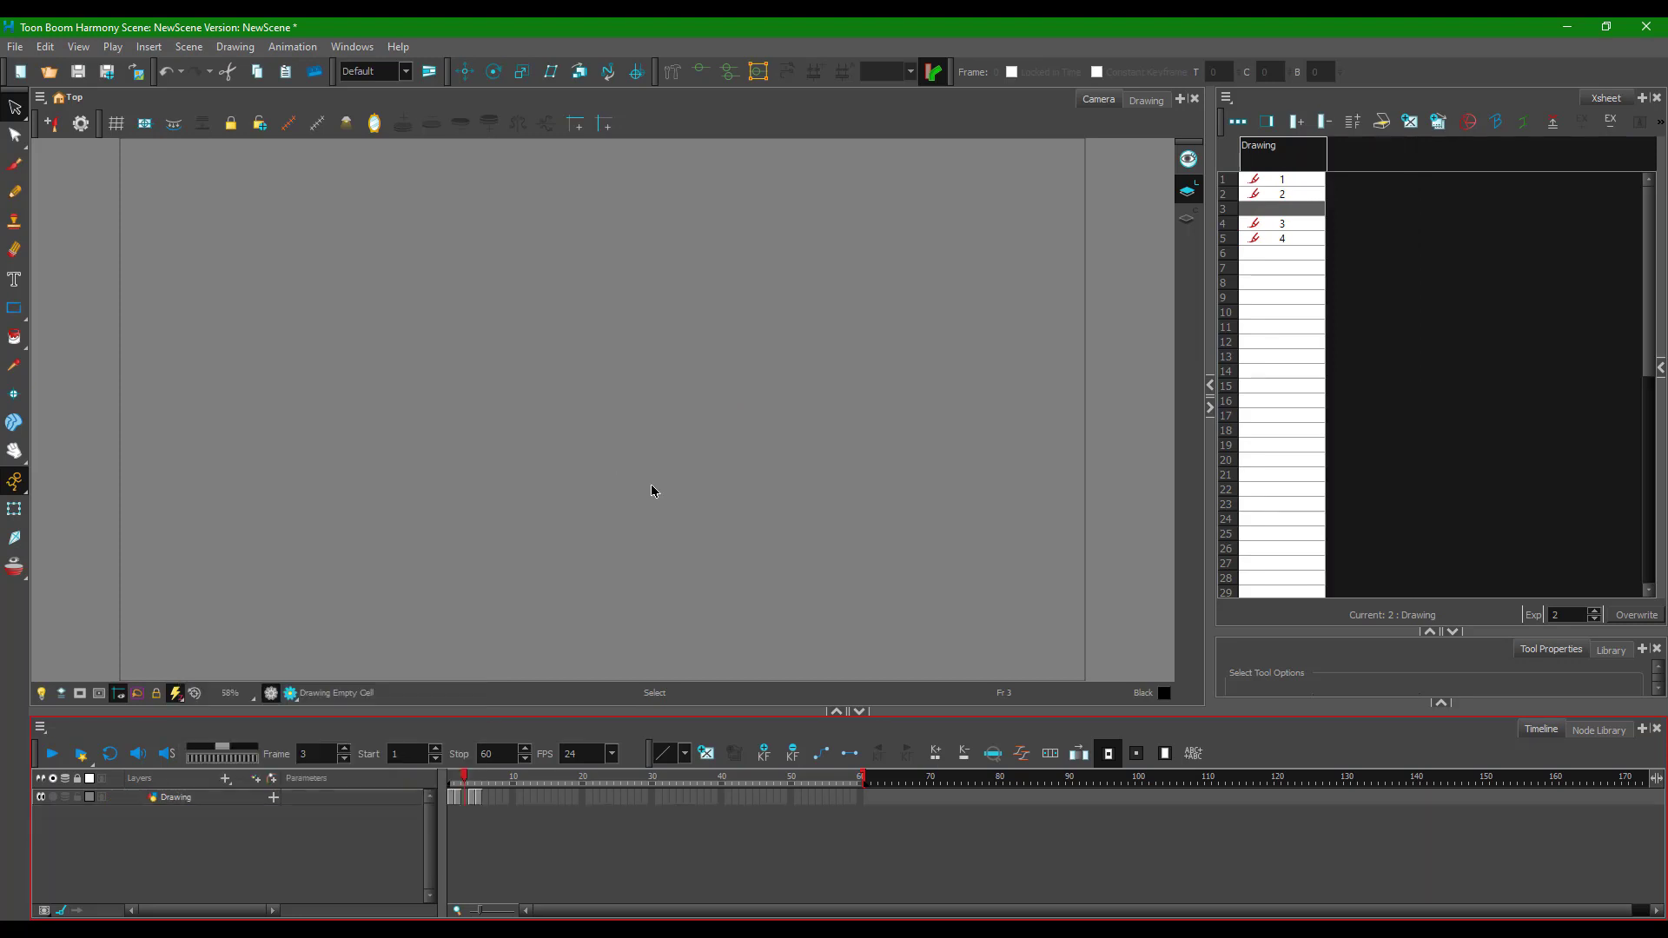
{"action": "right_click", "coordinate": [168, 799]}
{"action": "left_click", "coordinate": [451, 840]}
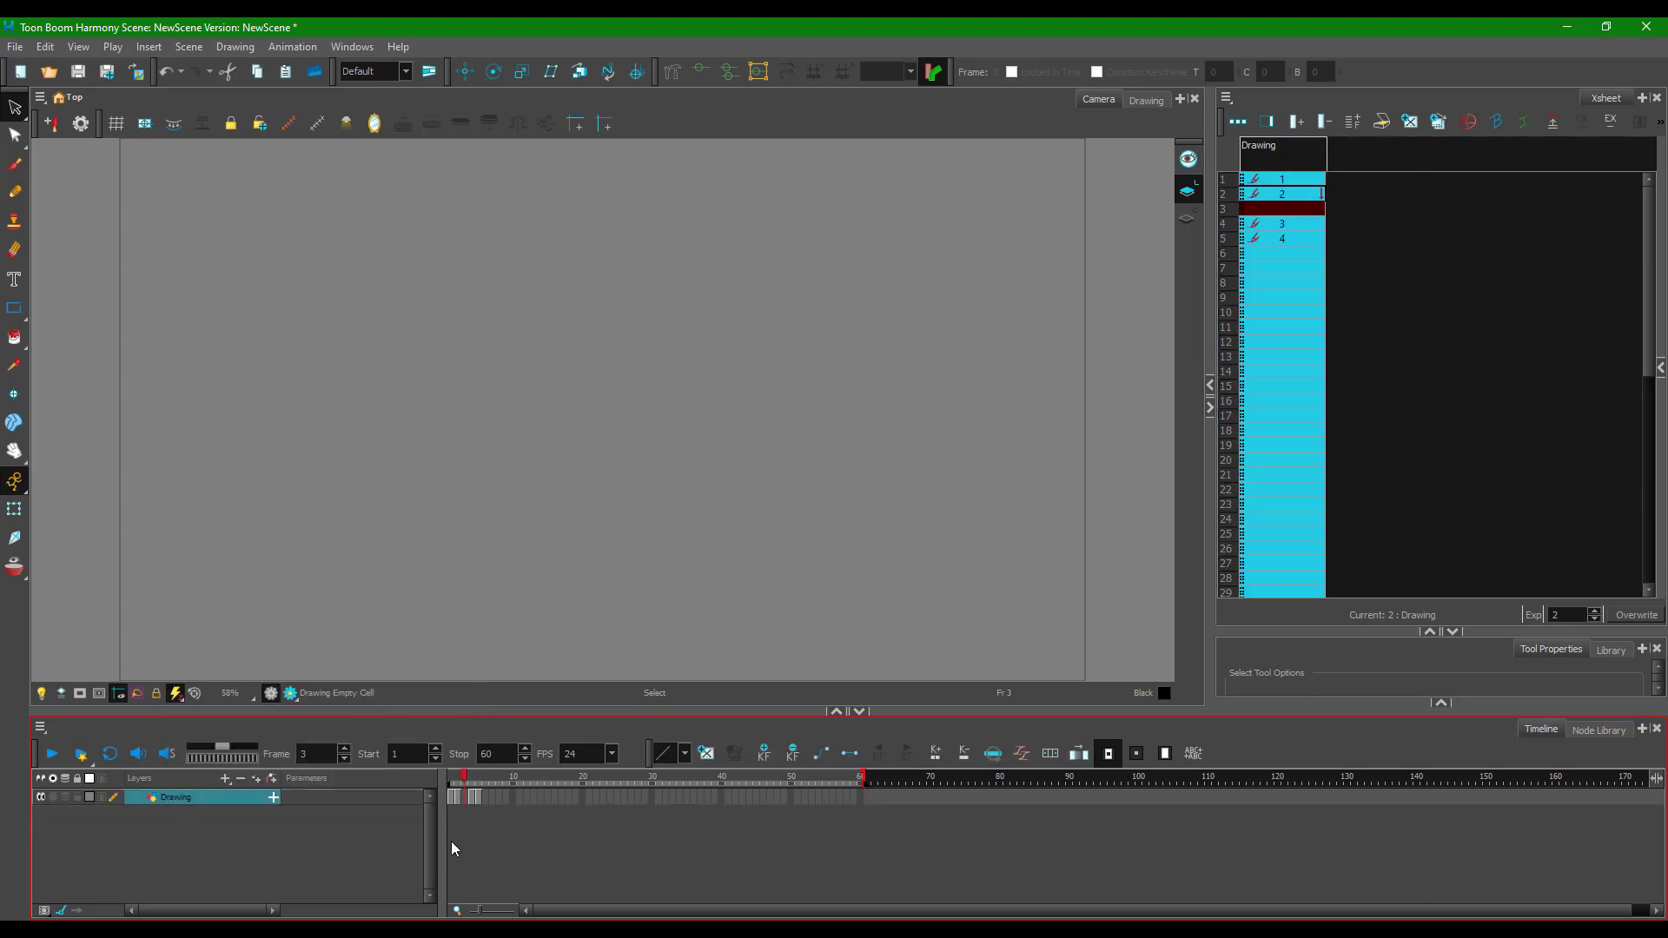
- In the Drawing column, expose drawing 2 on frame 3 and drawing 3 at row 4
{"action": "left_click", "coordinate": [473, 796]}
{"action": "left_click", "coordinate": [458, 796]}
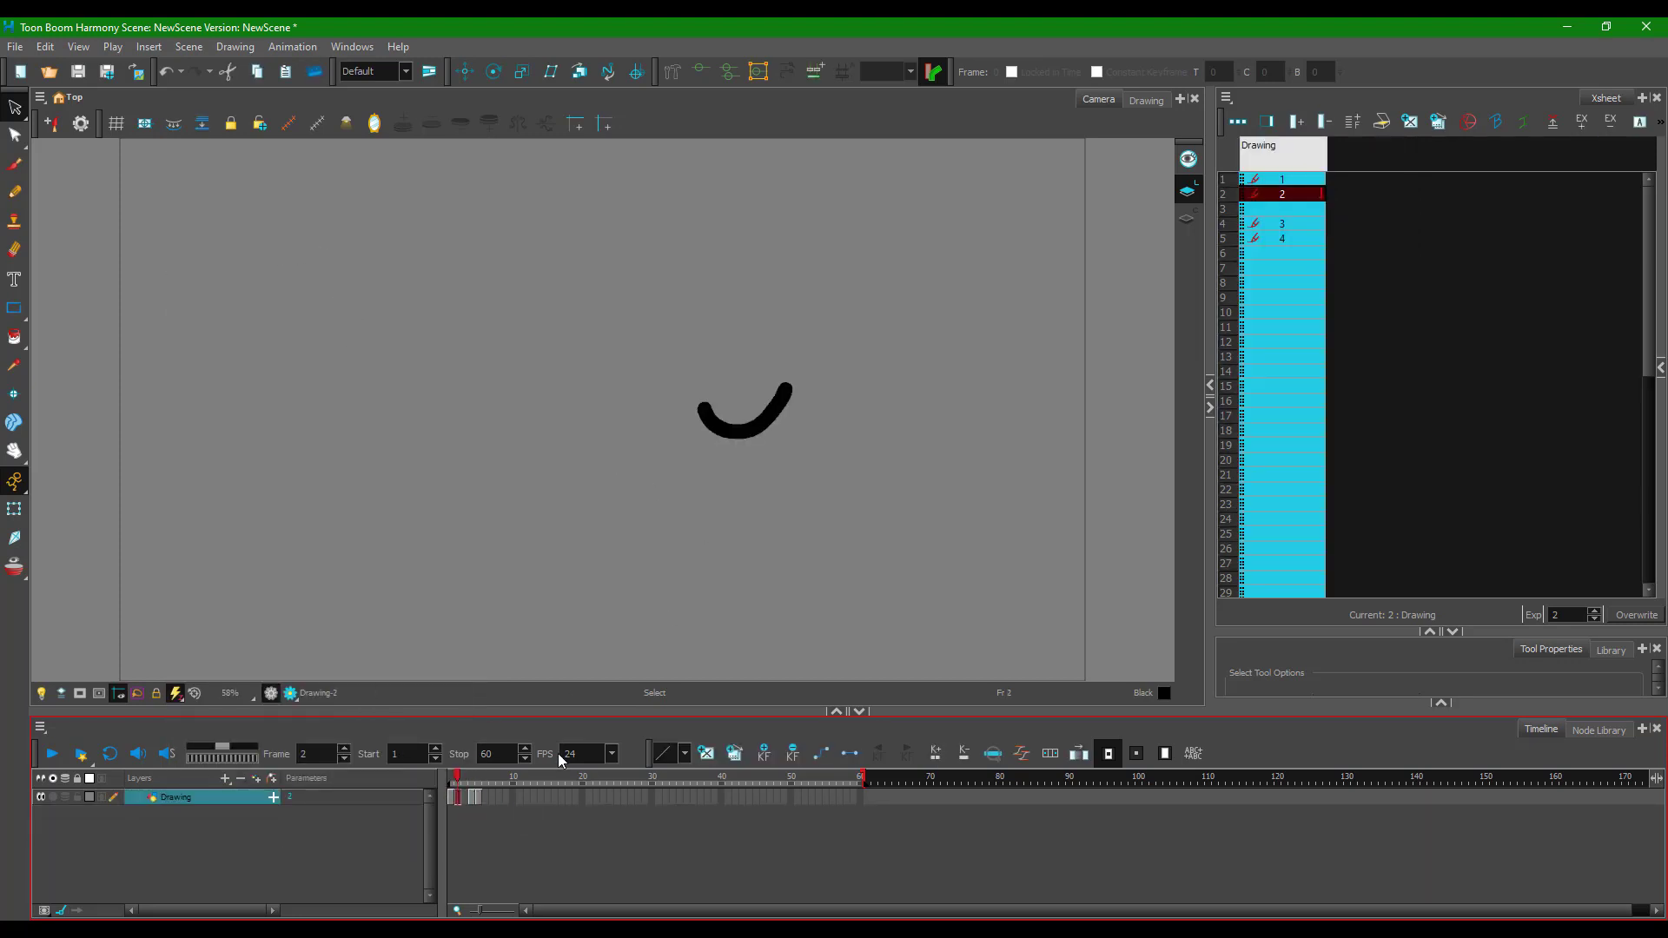
{"action": "left_click", "coordinate": [1284, 193]}
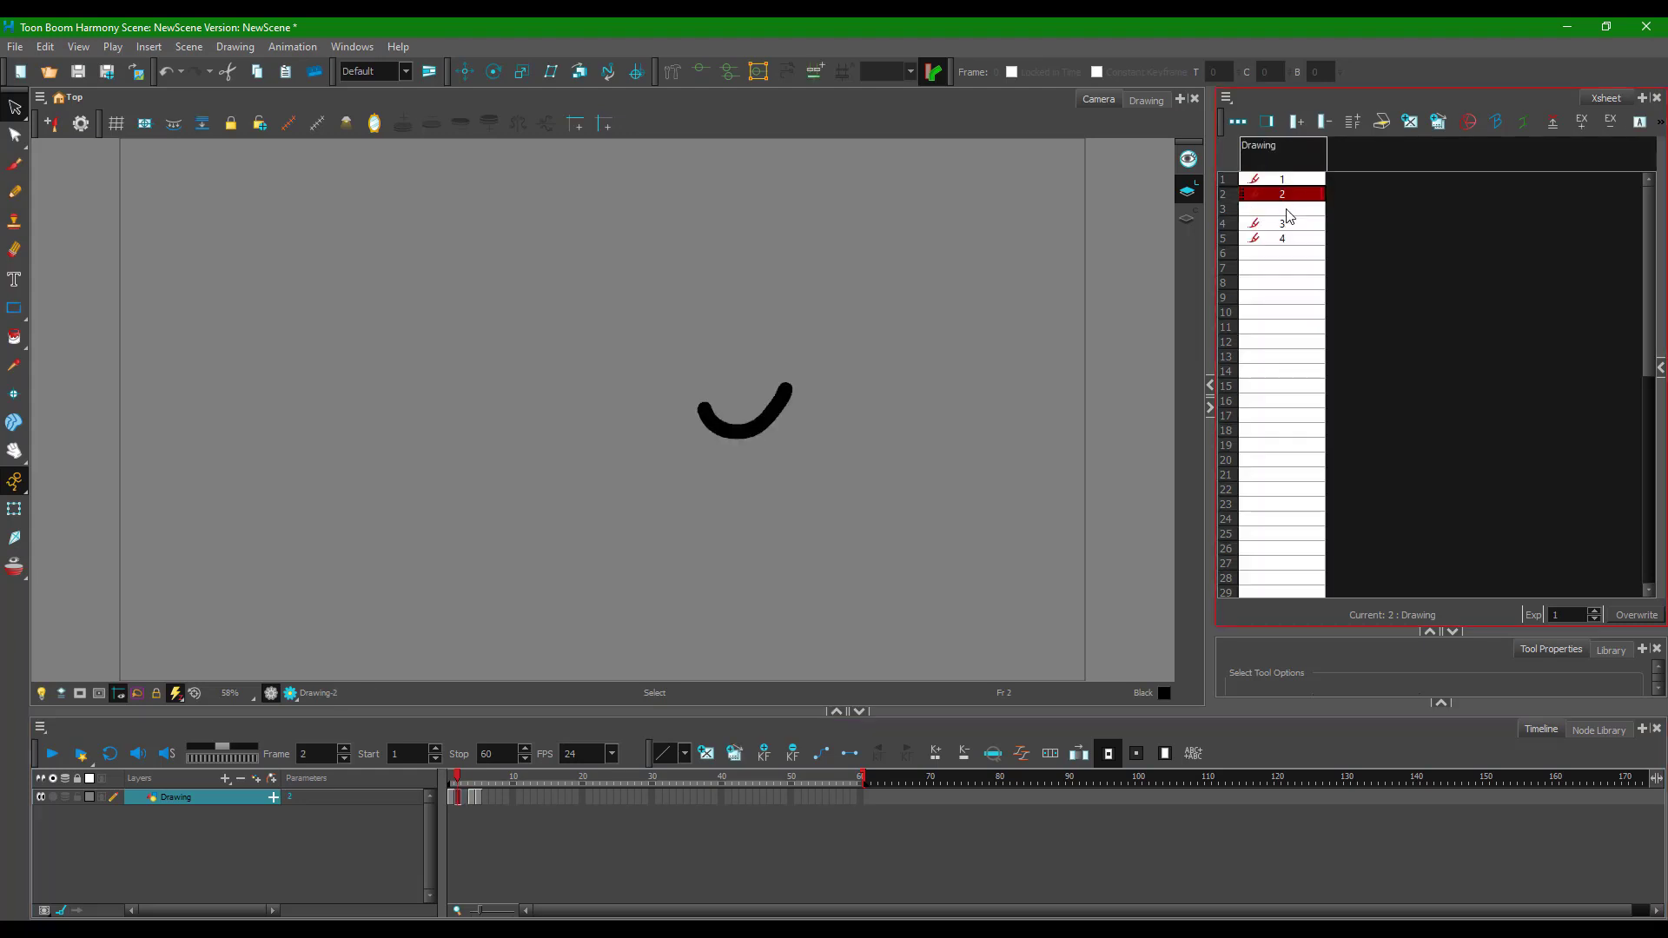
{"action": "left_click", "coordinate": [1287, 209]}
{"action": "double_click", "coordinate": [1287, 210]}
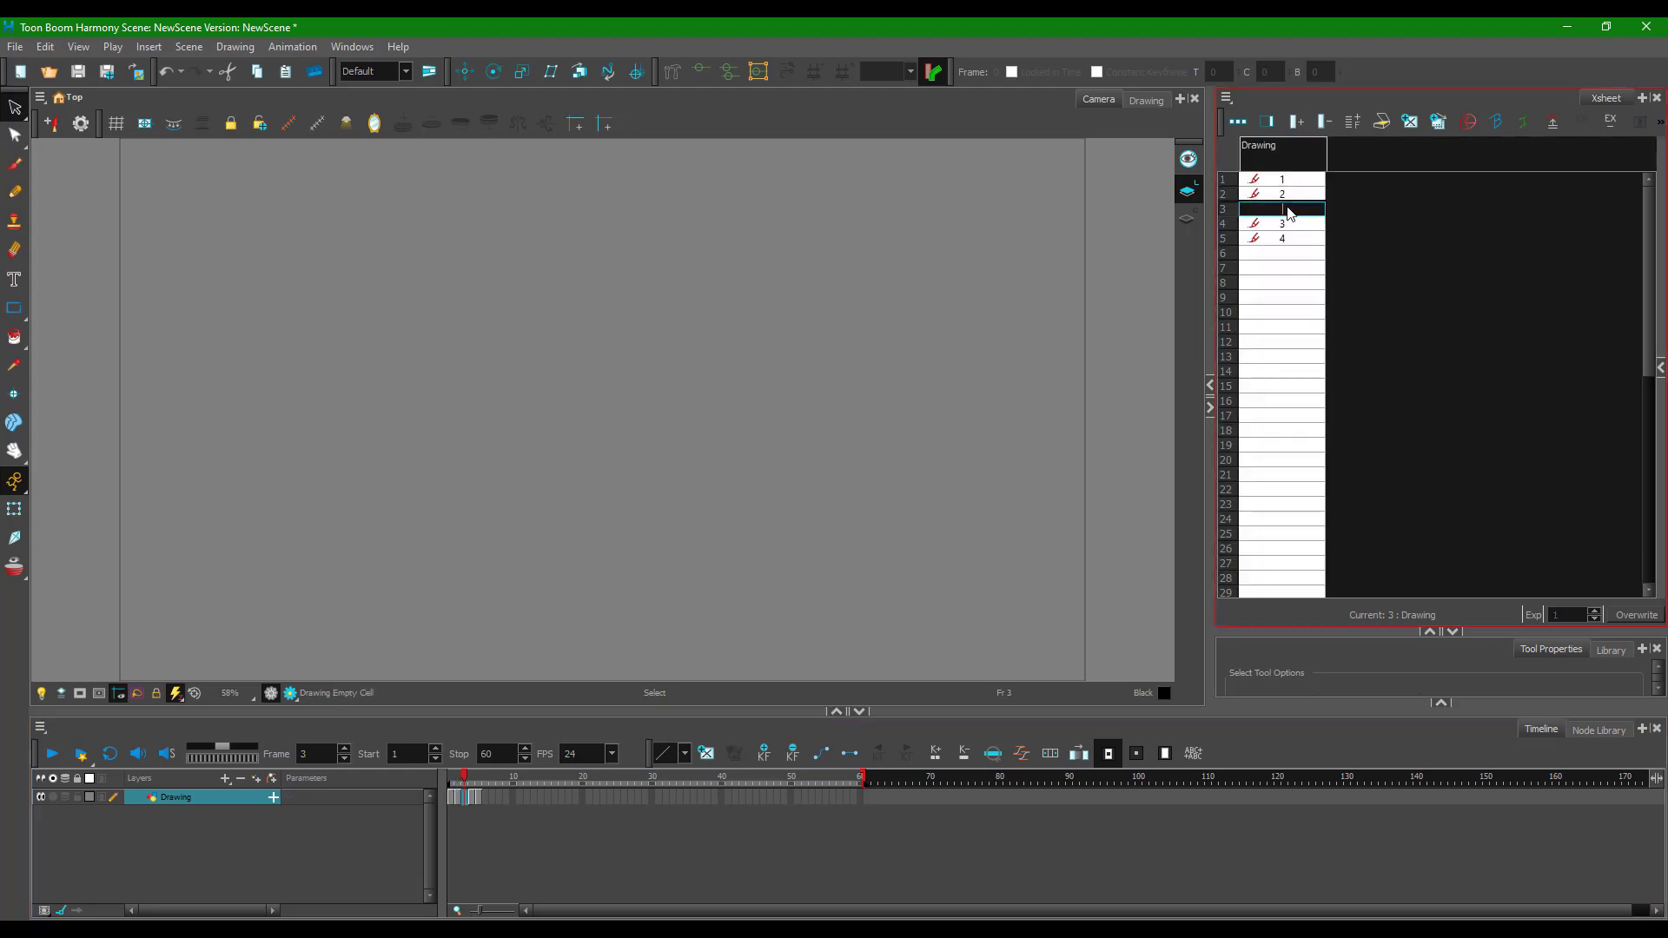
{"action": "key", "text": "Return"}
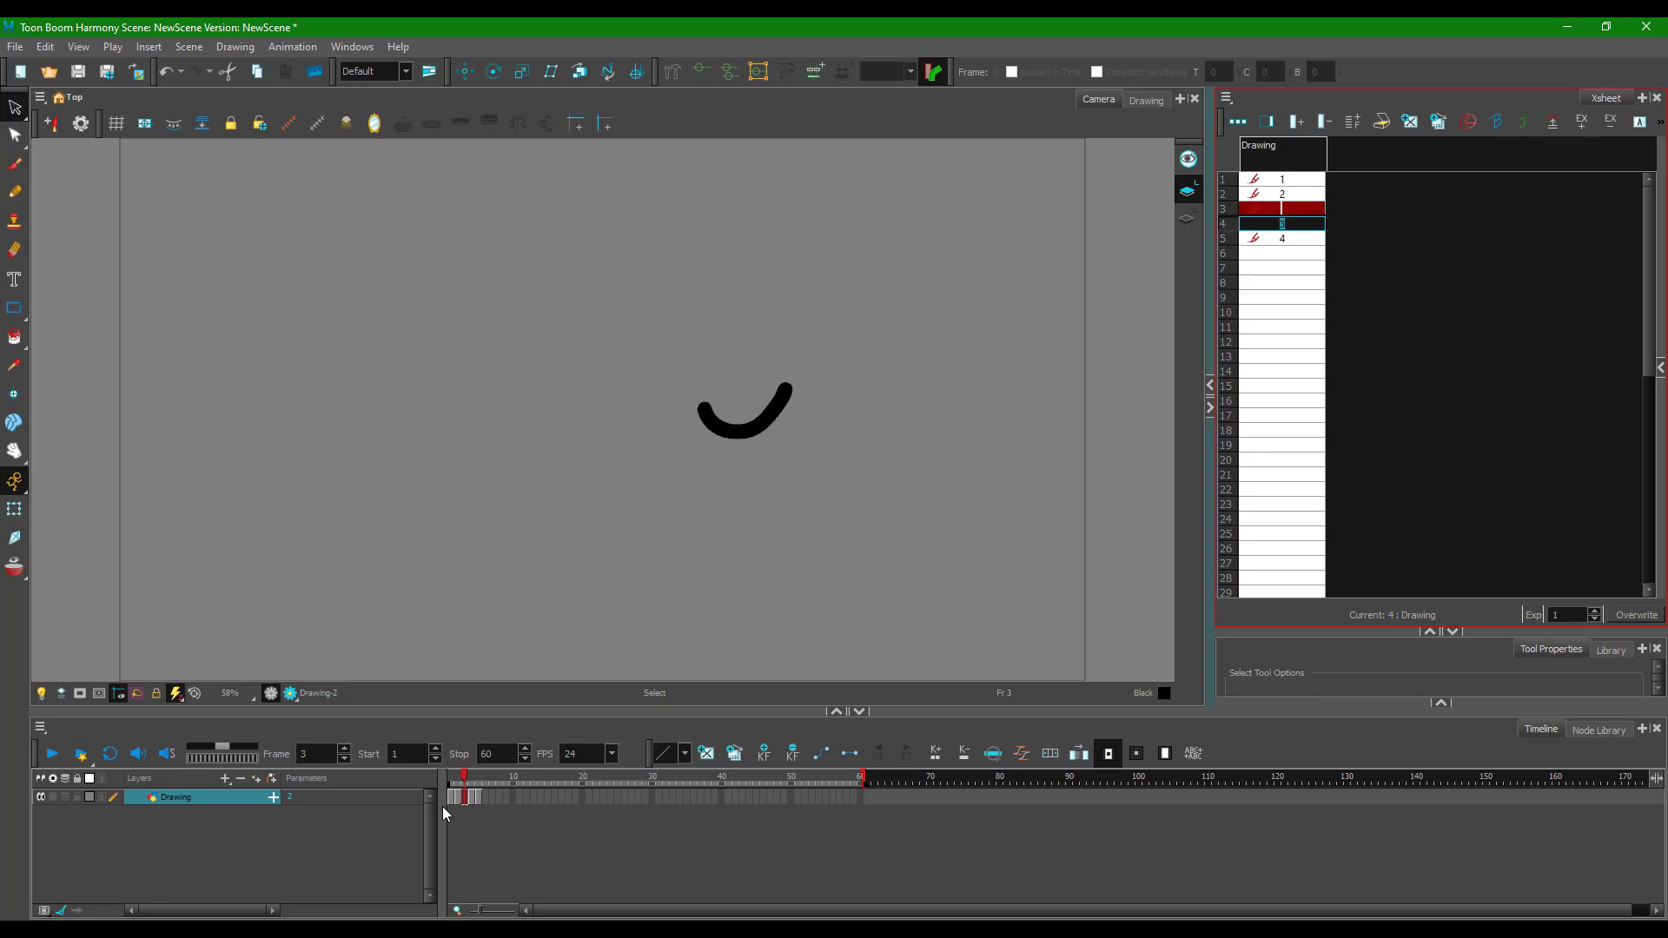
{"action": "left_click", "coordinate": [467, 773]}
{"action": "left_click", "coordinate": [455, 775]}
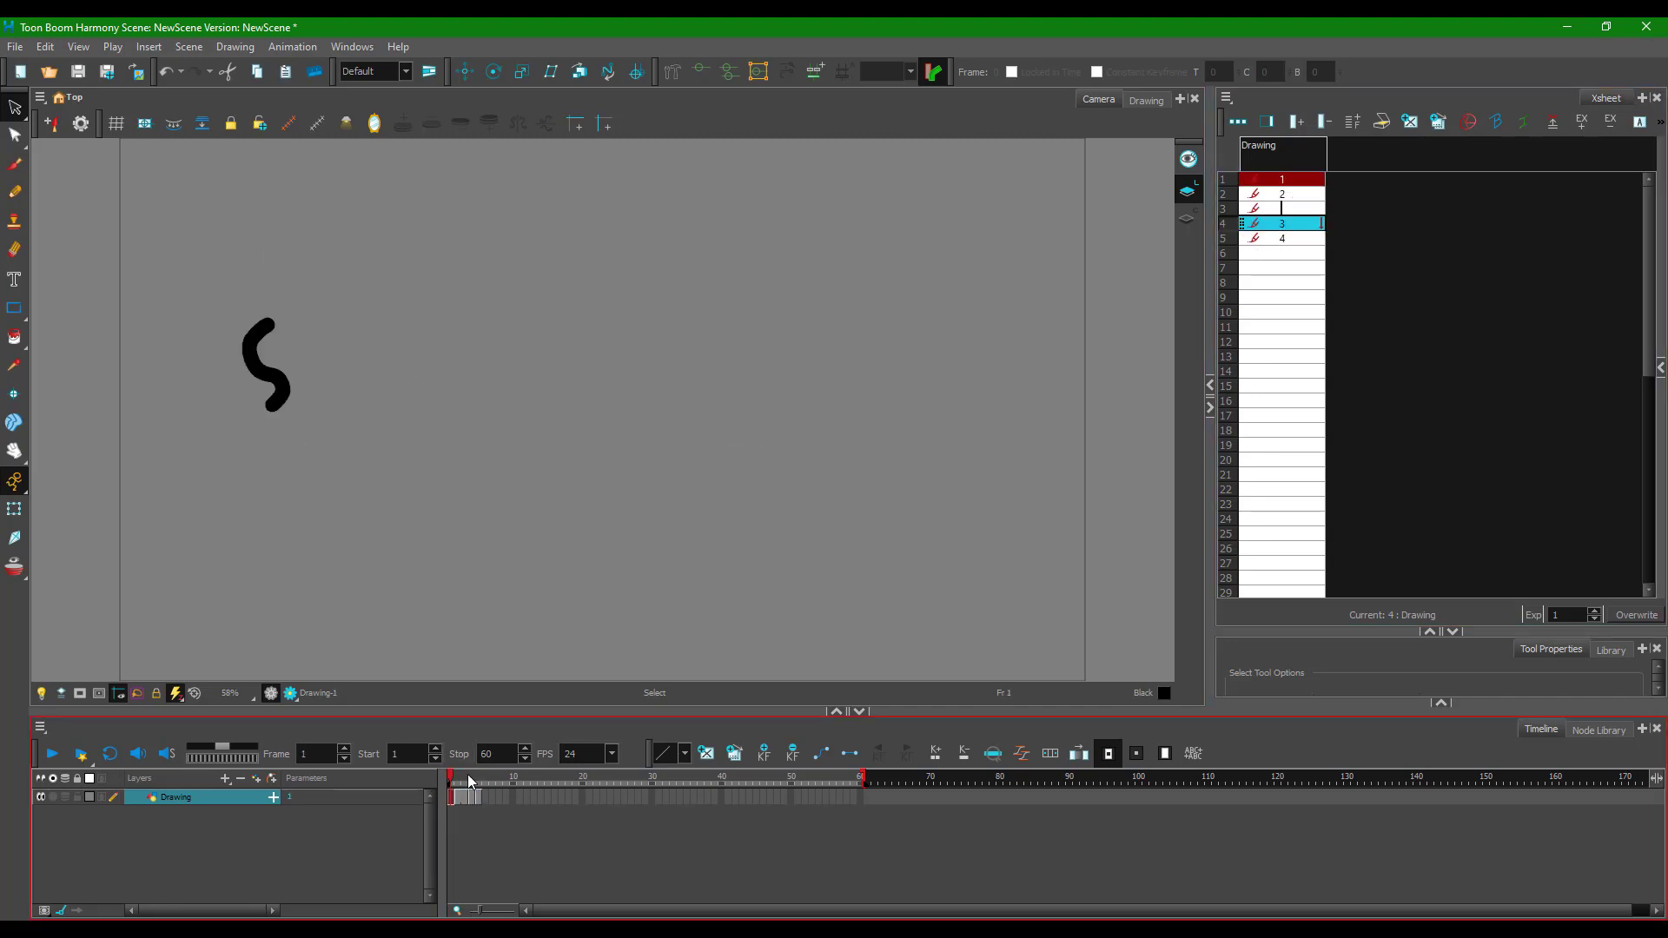
- Clone Drawing as drawings-only Drawing_1 and check it repeats drawings 1–4 over frames 1–5
{"action": "right_click", "coordinate": [198, 796]}
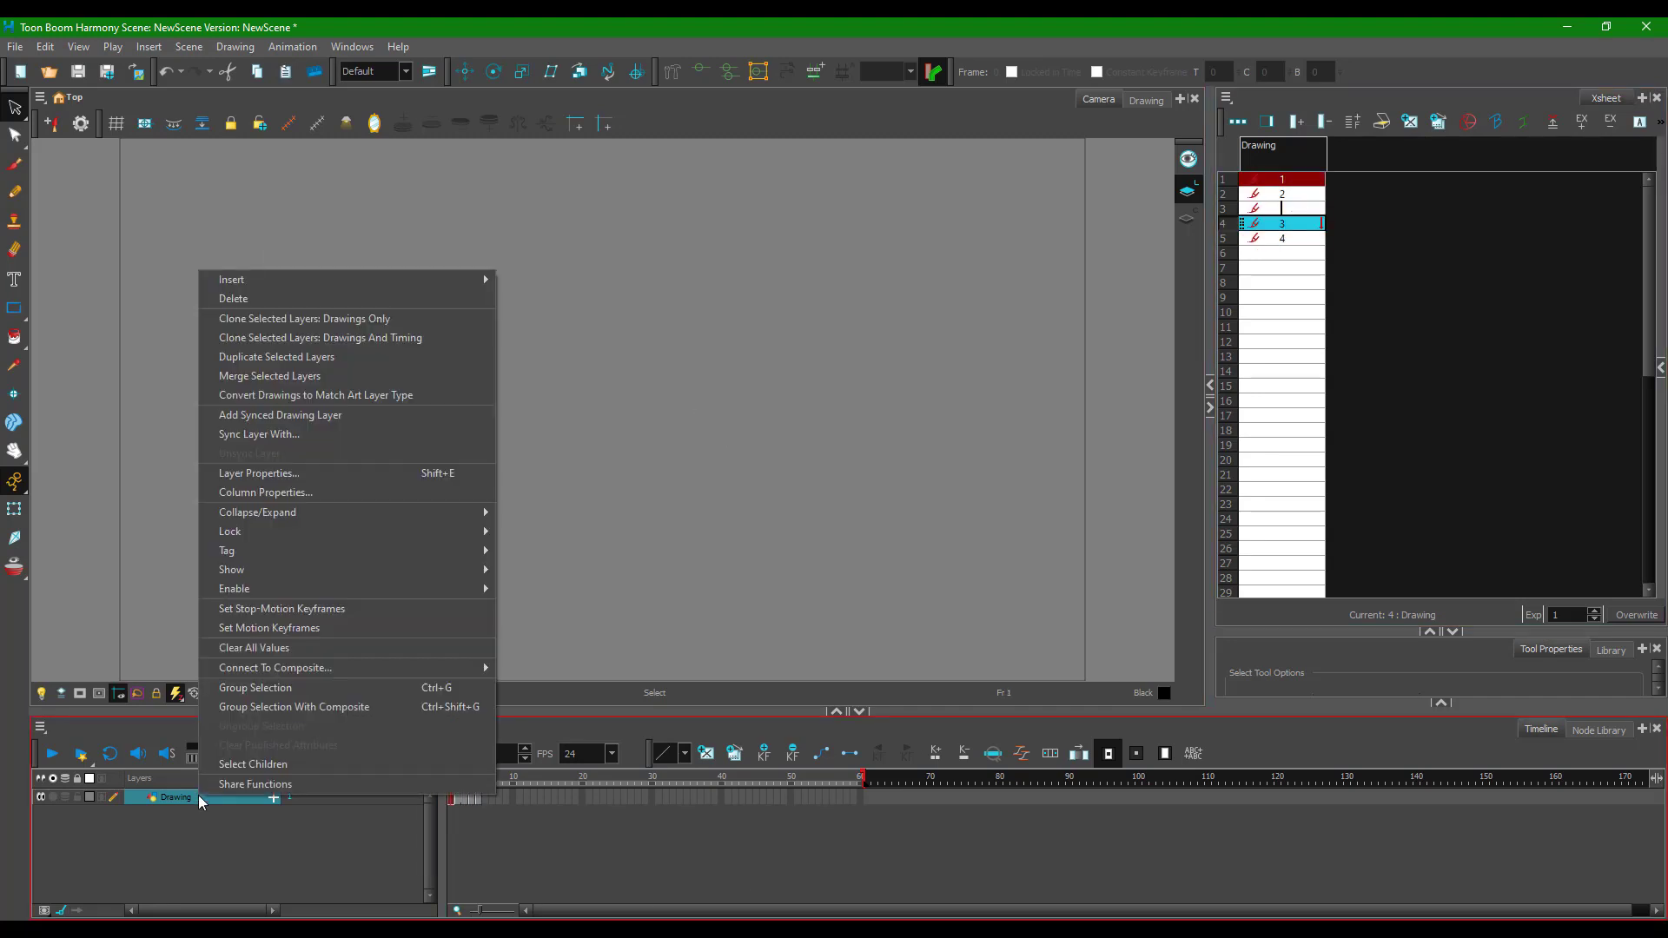
{"action": "left_click", "coordinate": [356, 325]}
{"action": "mouse_move", "coordinate": [453, 784]}
{"action": "left_mouse_down"}
{"action": "mouse_move", "coordinate": [478, 785]}
{"action": "mouse_move", "coordinate": [438, 787]}
{"action": "left_mouse_up"}
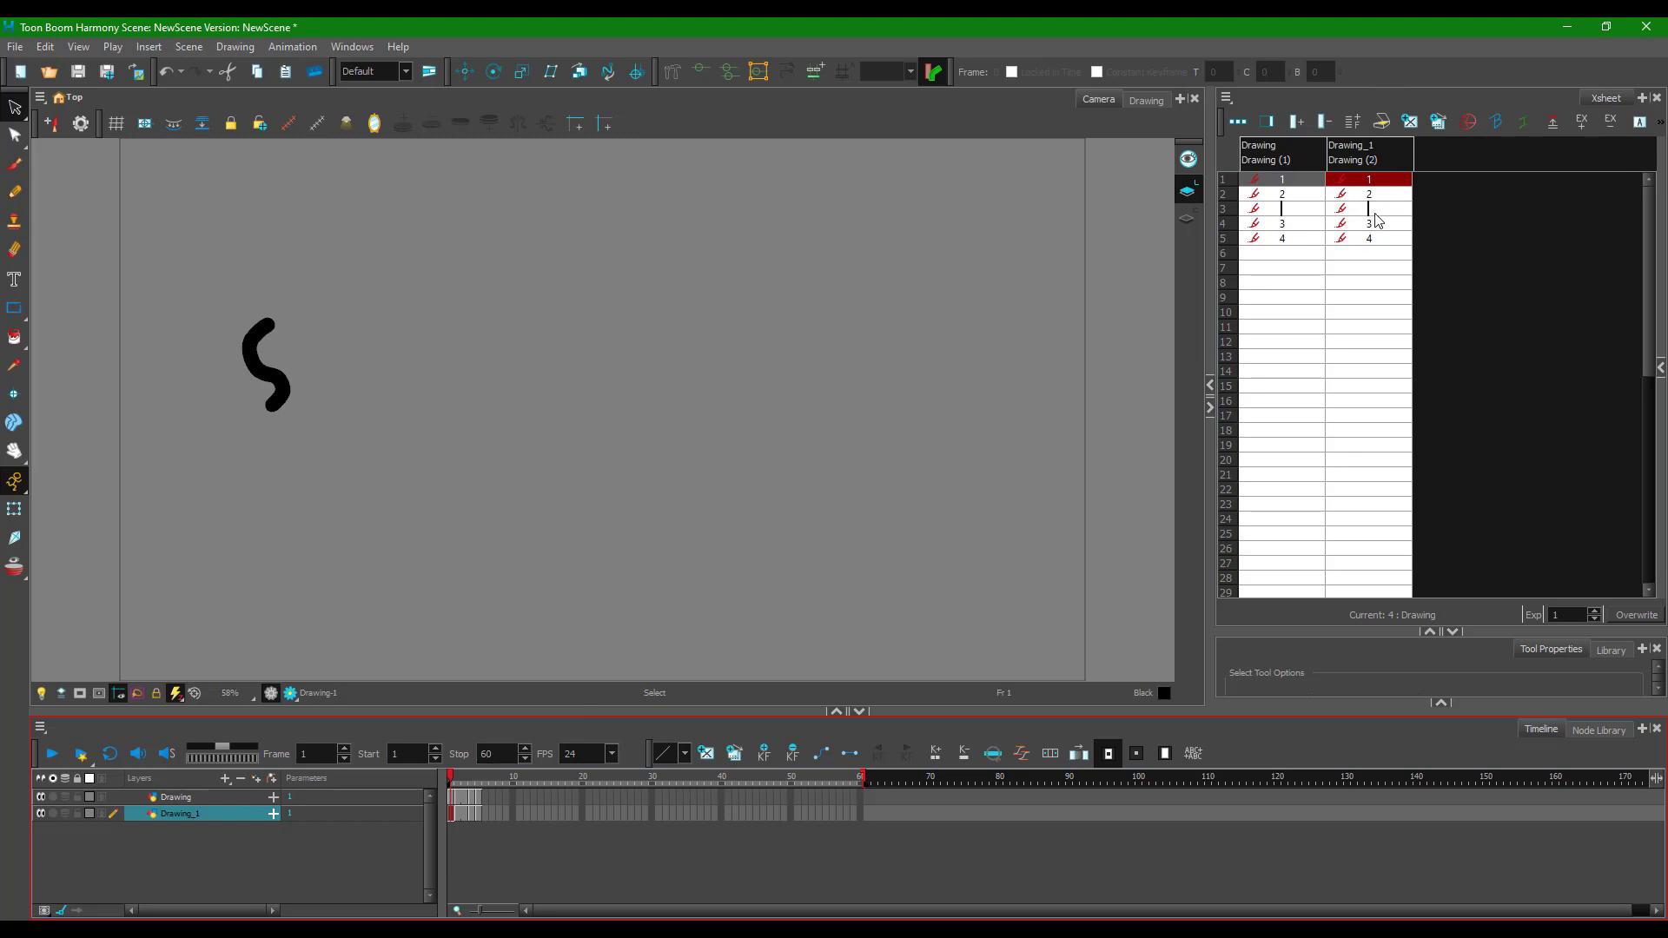
- Hold drawing 2 in the Drawing column to frame 10, then scrub frames to compare with Drawing_1
{"action": "left_click", "coordinate": [1312, 209]}
{"action": "key", "text": "plus"}
{"action": "key", "text": "plus"}
{"action": "key", "text": "plus"}
{"action": "key", "text": "plus"}
{"action": "key", "text": "plus"}
{"action": "key", "text": "plus"}
{"action": "key", "text": "plus"}
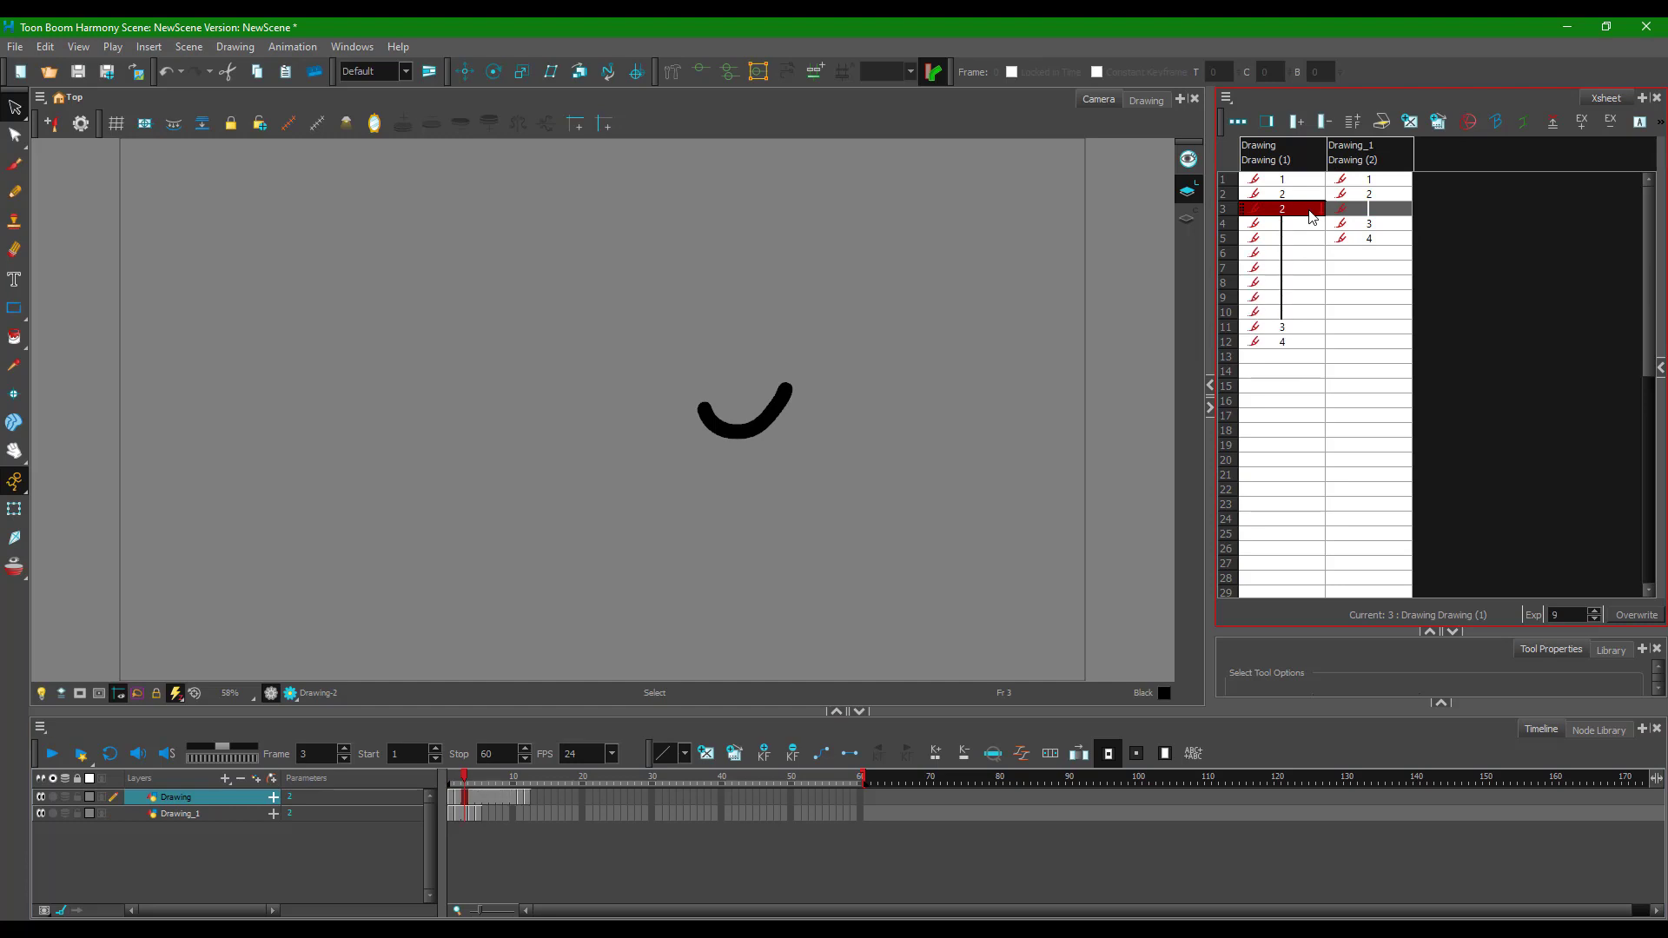
{"action": "left_click", "coordinate": [1388, 245]}
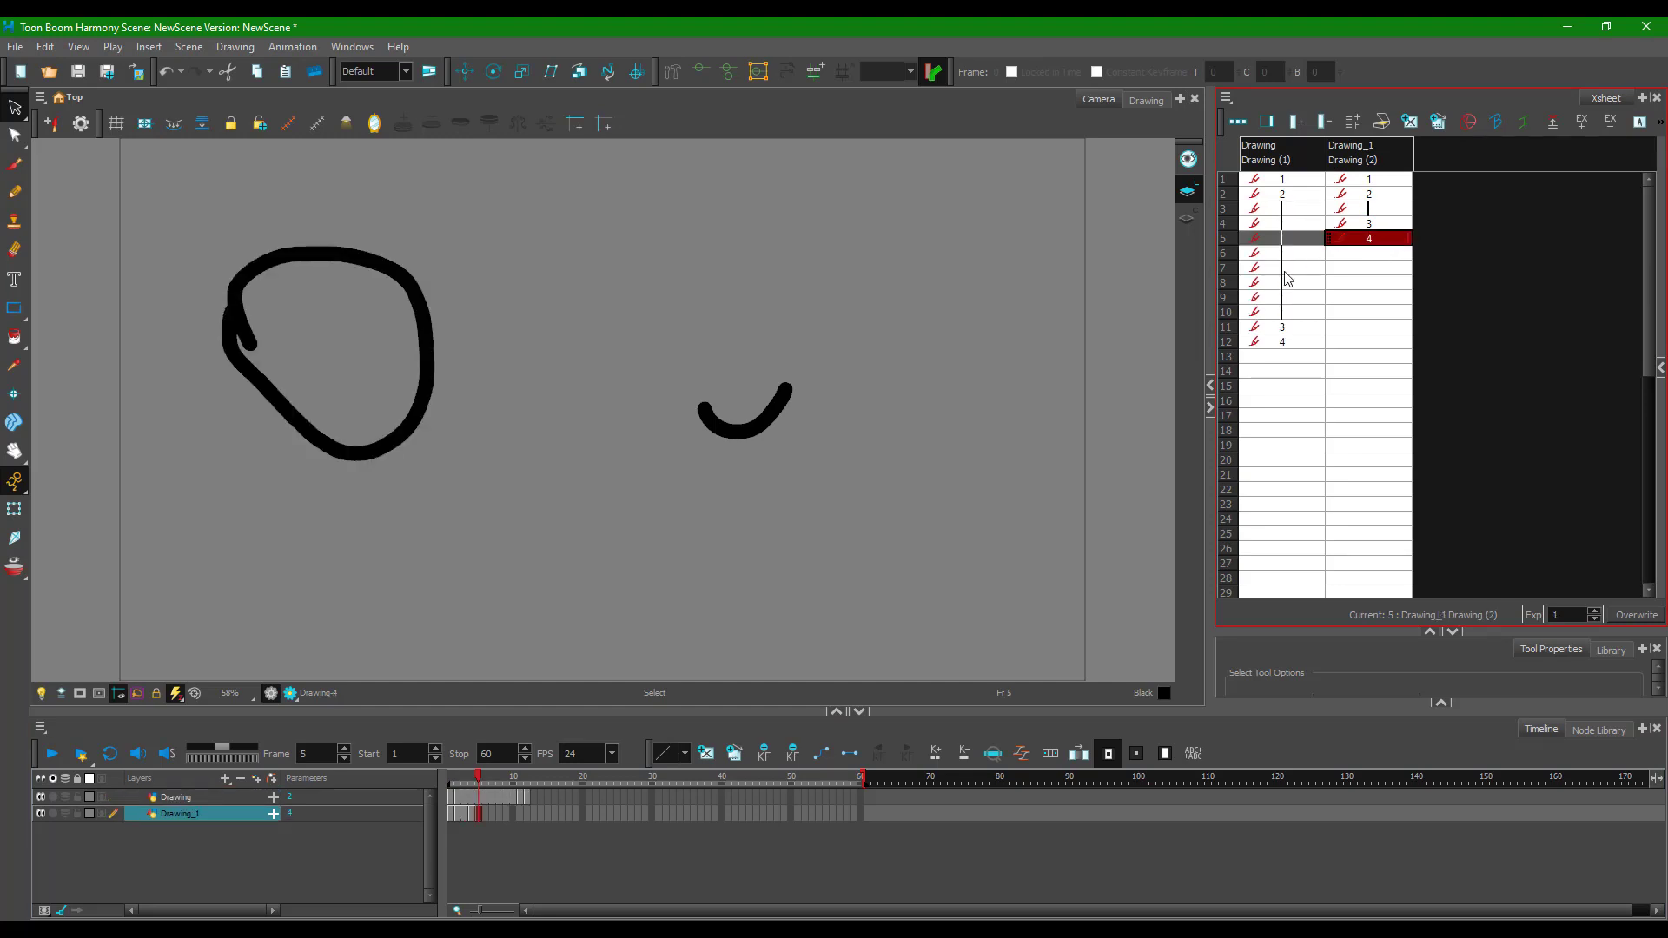
{"action": "left_click_drag", "start_coordinate": [516, 770], "coordinate": [419, 777]}
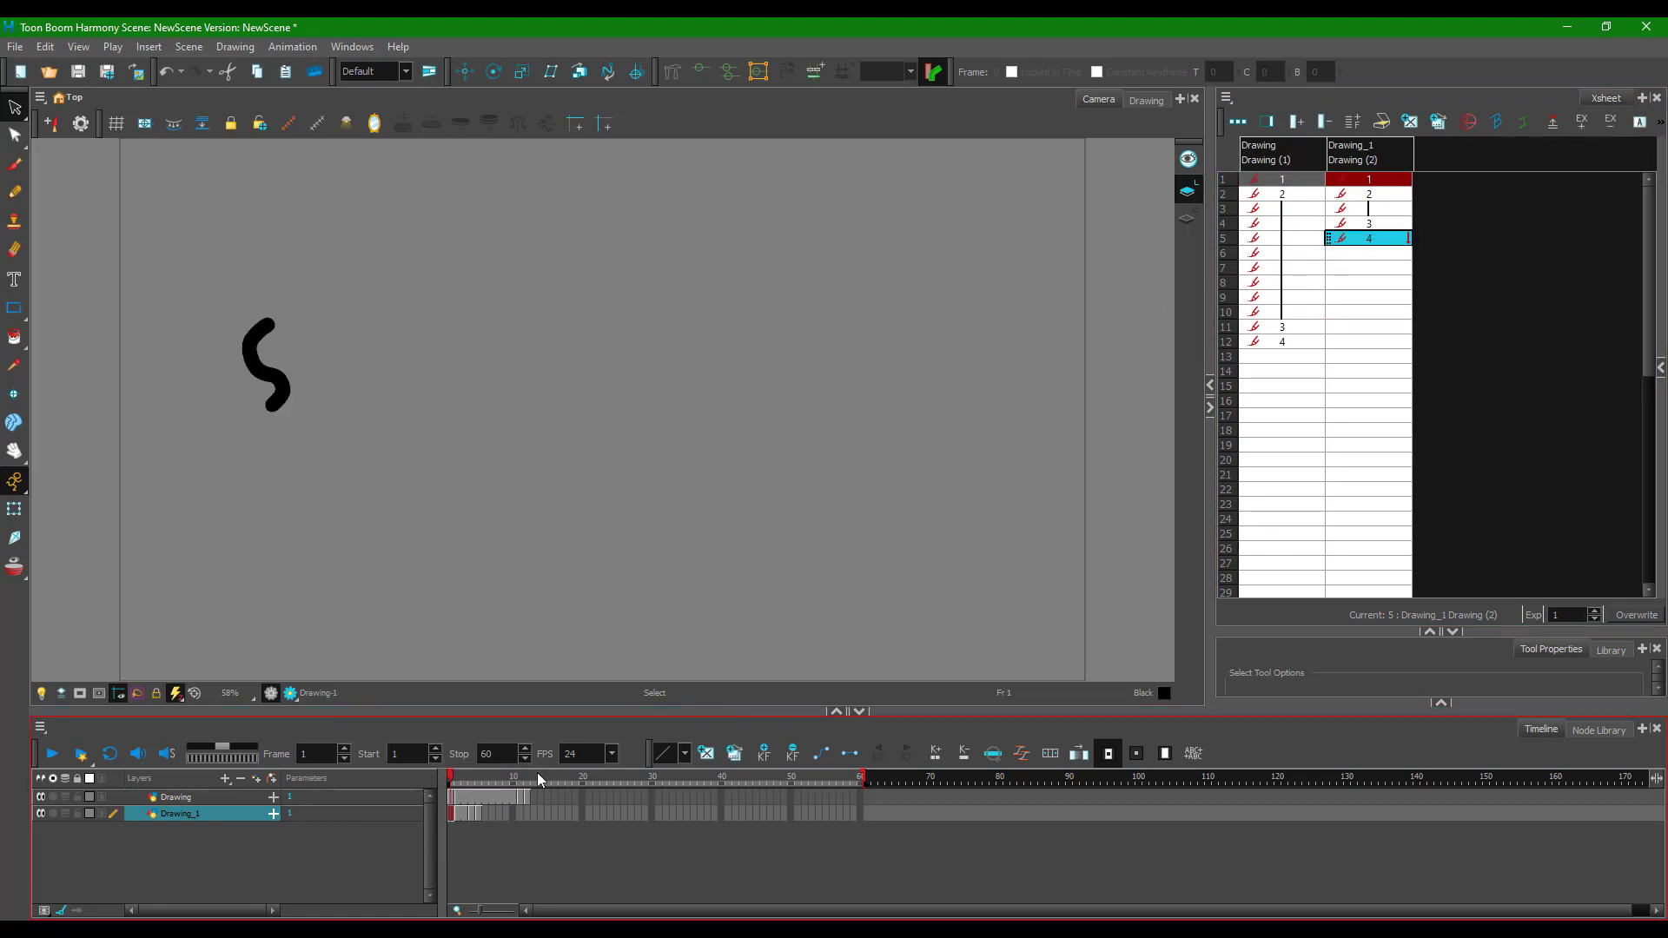
{"action": "left_click", "coordinate": [494, 776]}
{"action": "left_click", "coordinate": [501, 778]}
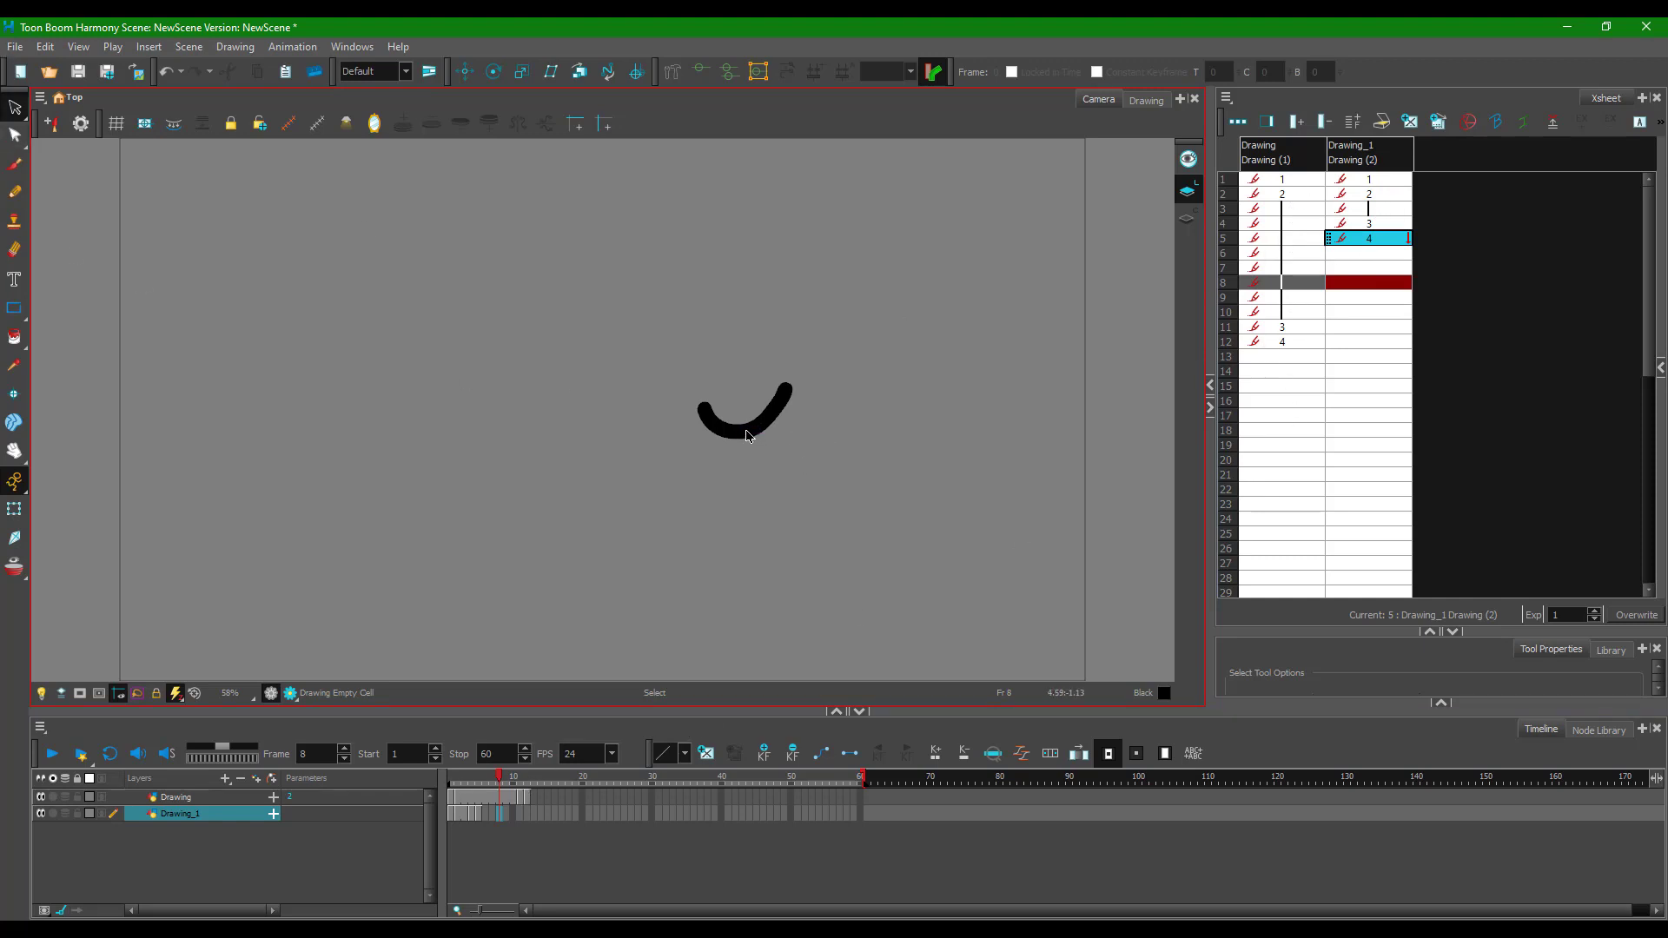
{"action": "left_click", "coordinate": [15, 193]}
{"action": "left_click_drag", "start_coordinate": [735, 484], "coordinate": [814, 546]}
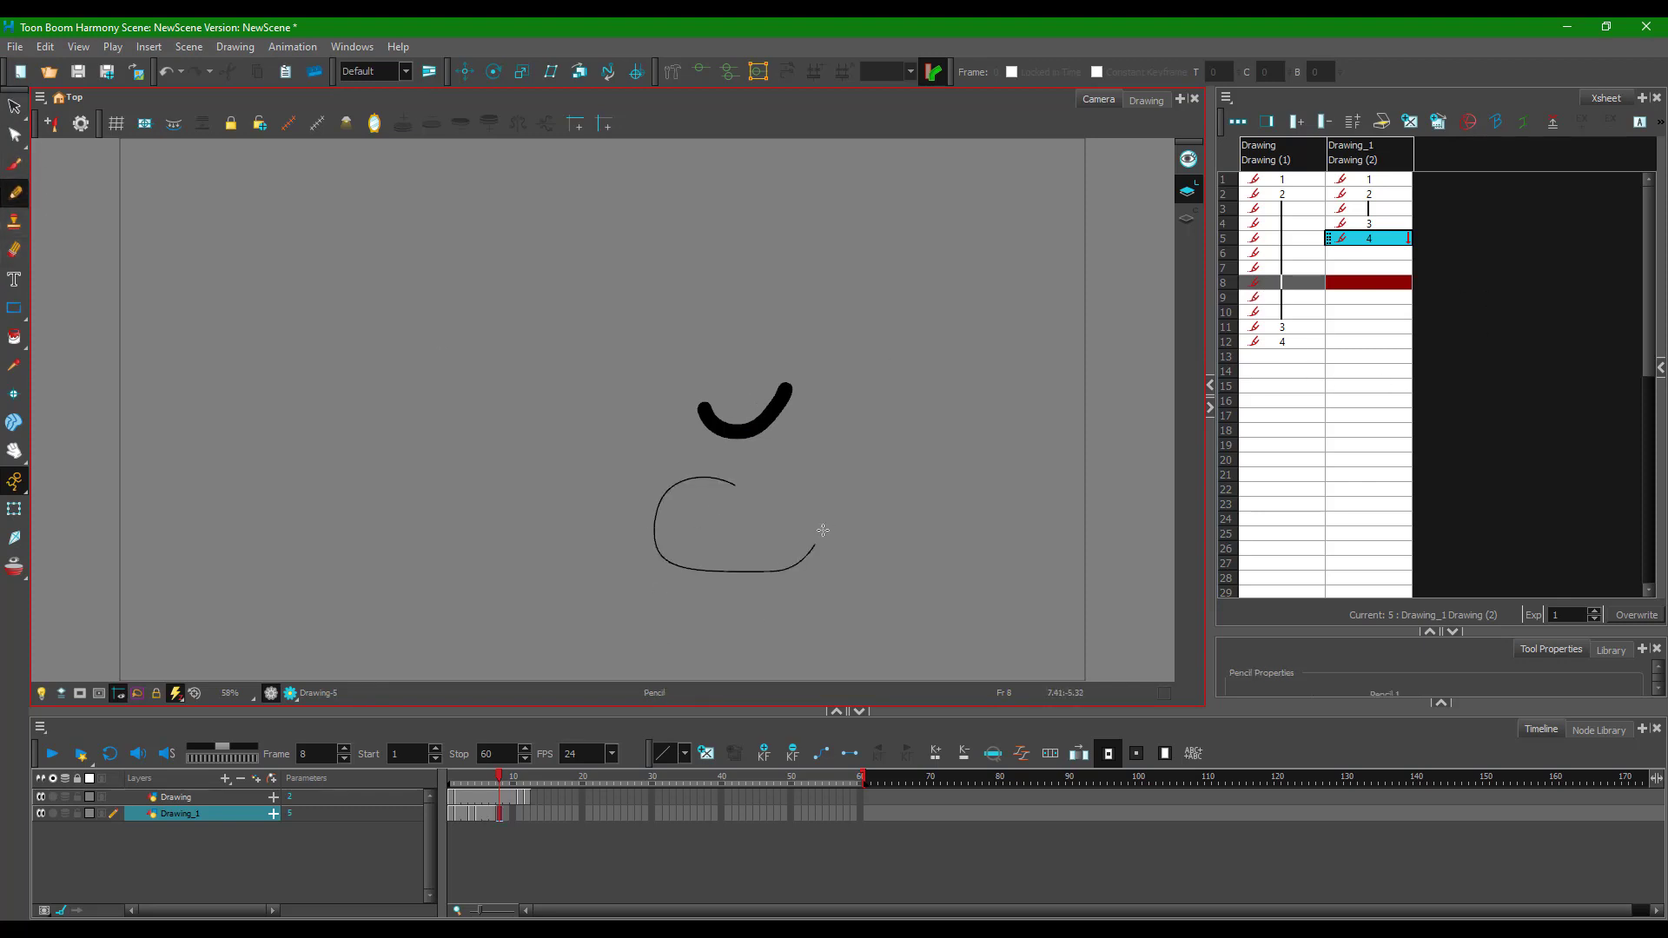
{"action": "key", "text": "ctrl+z"}
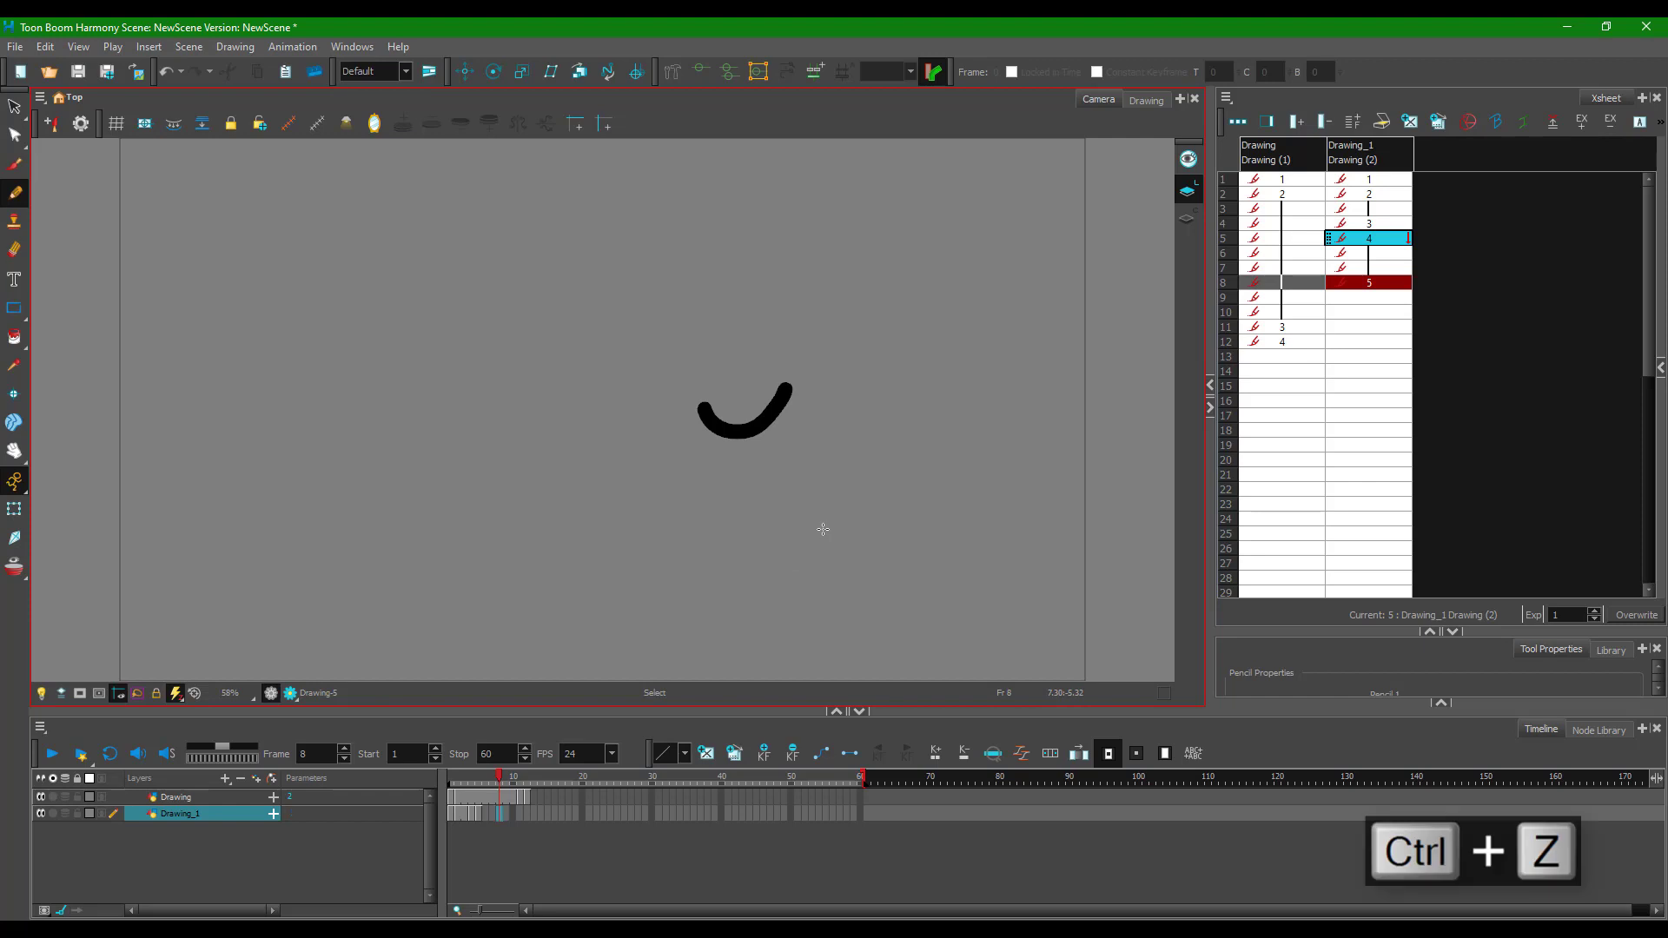
{"action": "left_click", "coordinate": [460, 775]}
{"action": "left_click", "coordinate": [492, 776]}
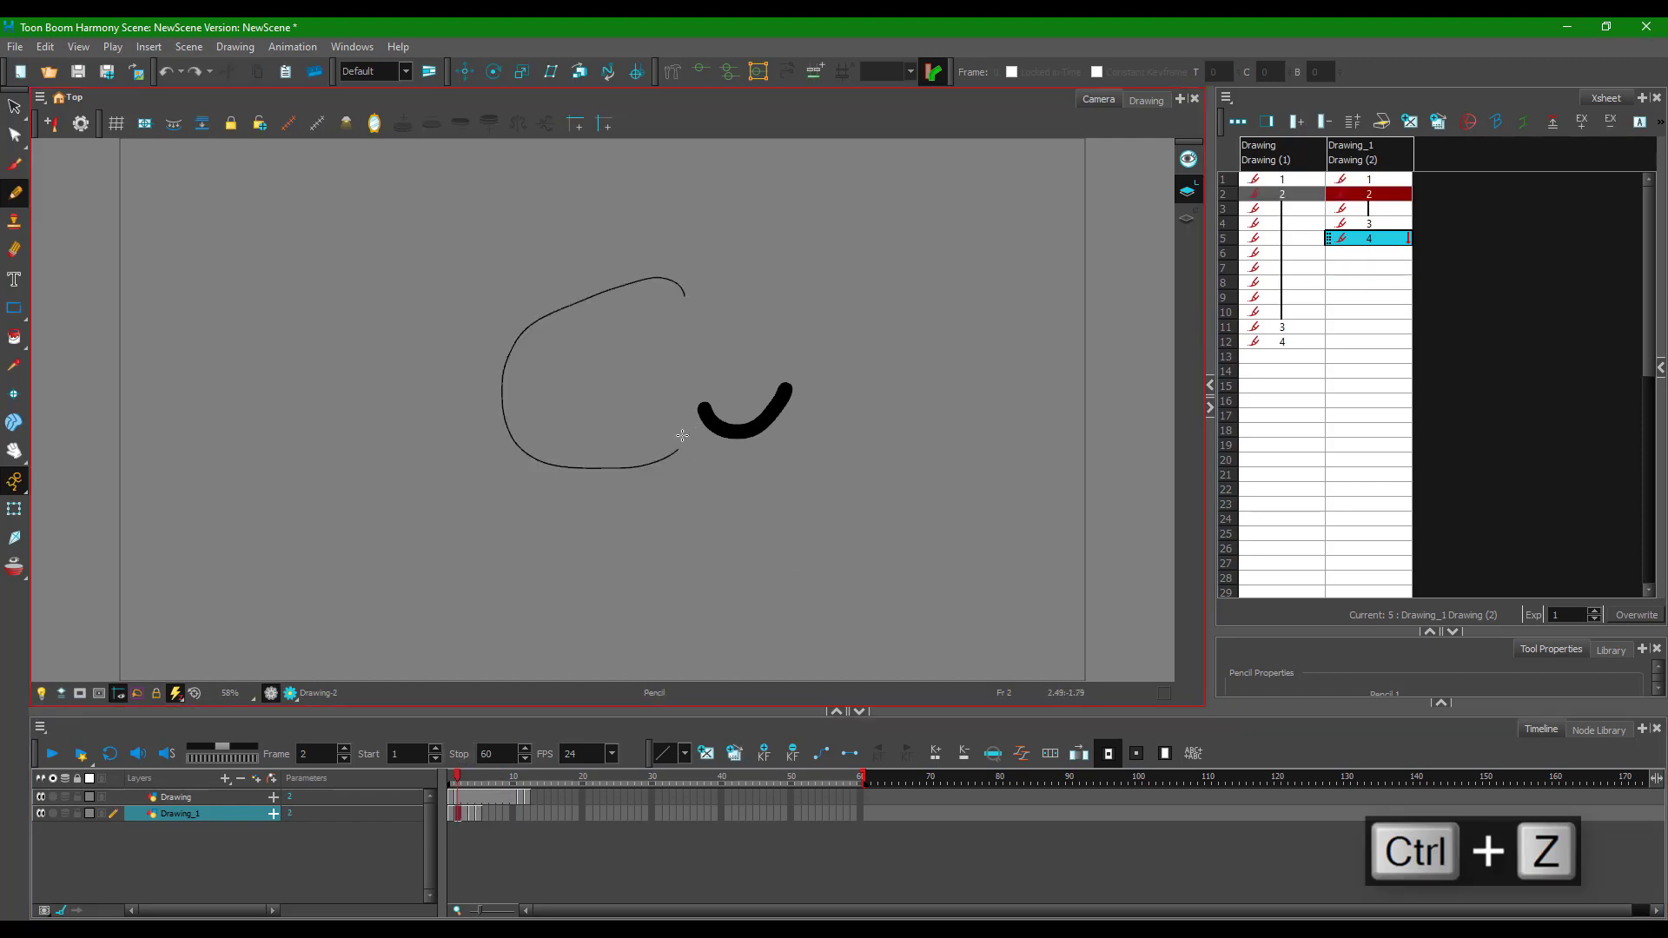
{"action": "left_click_drag", "start_coordinate": [500, 777], "coordinate": [506, 777]}
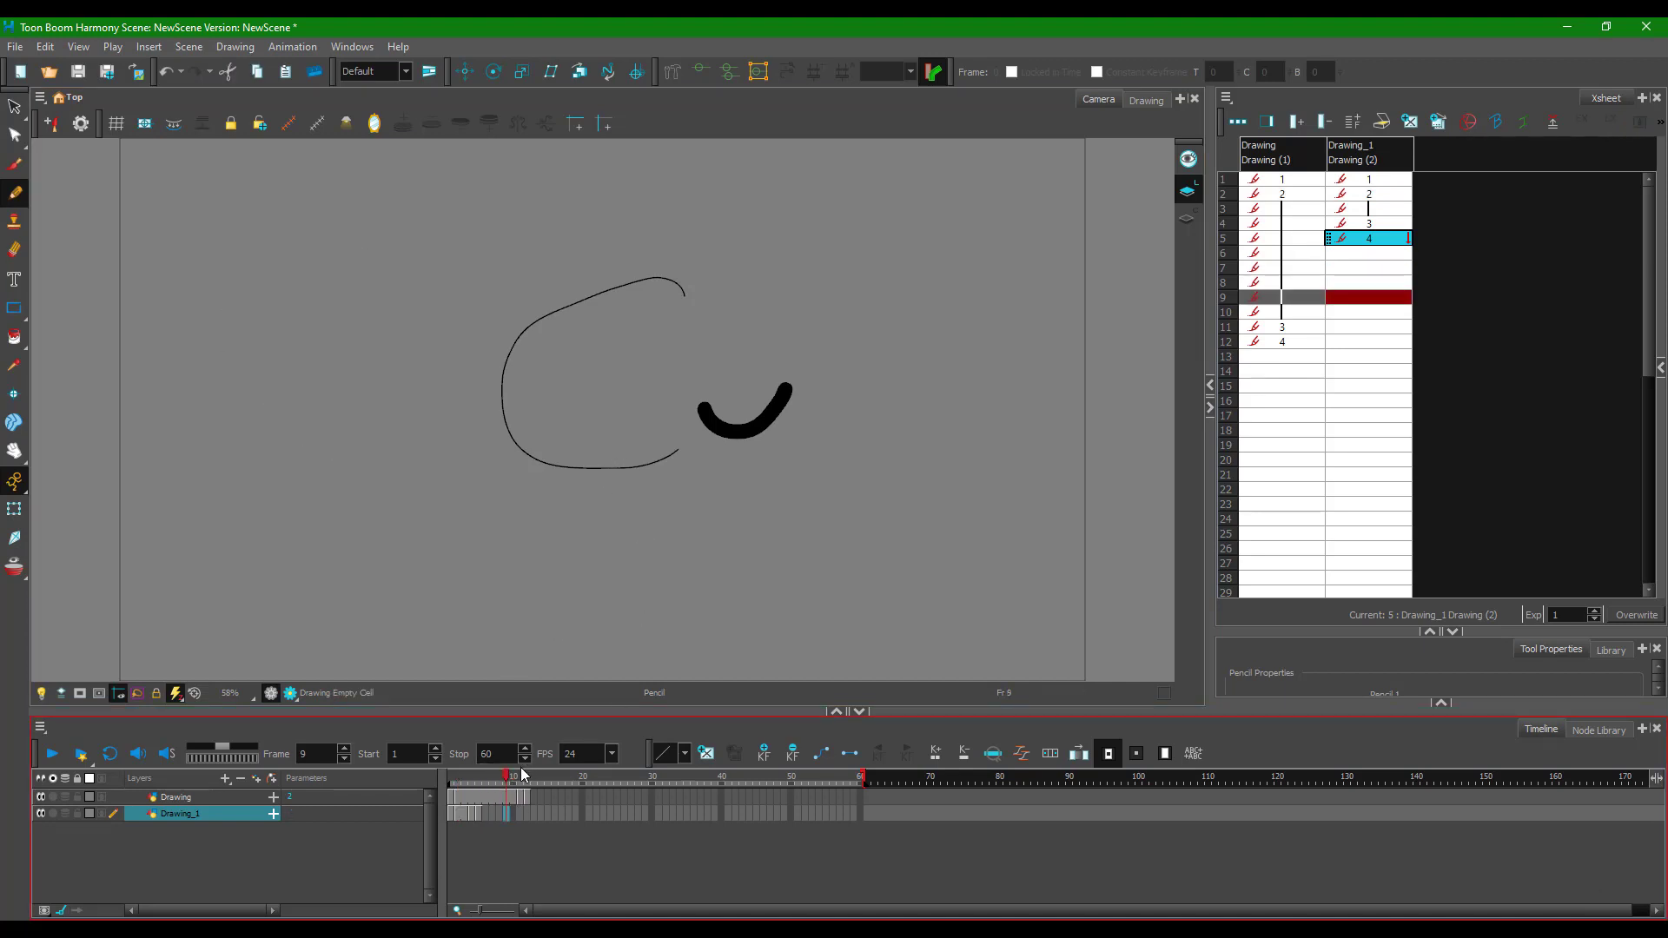
{"action": "mouse_move", "coordinate": [476, 774]}
{"action": "left_mouse_down"}
{"action": "mouse_move", "coordinate": [435, 773]}
{"action": "mouse_move", "coordinate": [484, 776]}
{"action": "mouse_move", "coordinate": [451, 789]}
{"action": "left_mouse_up"}
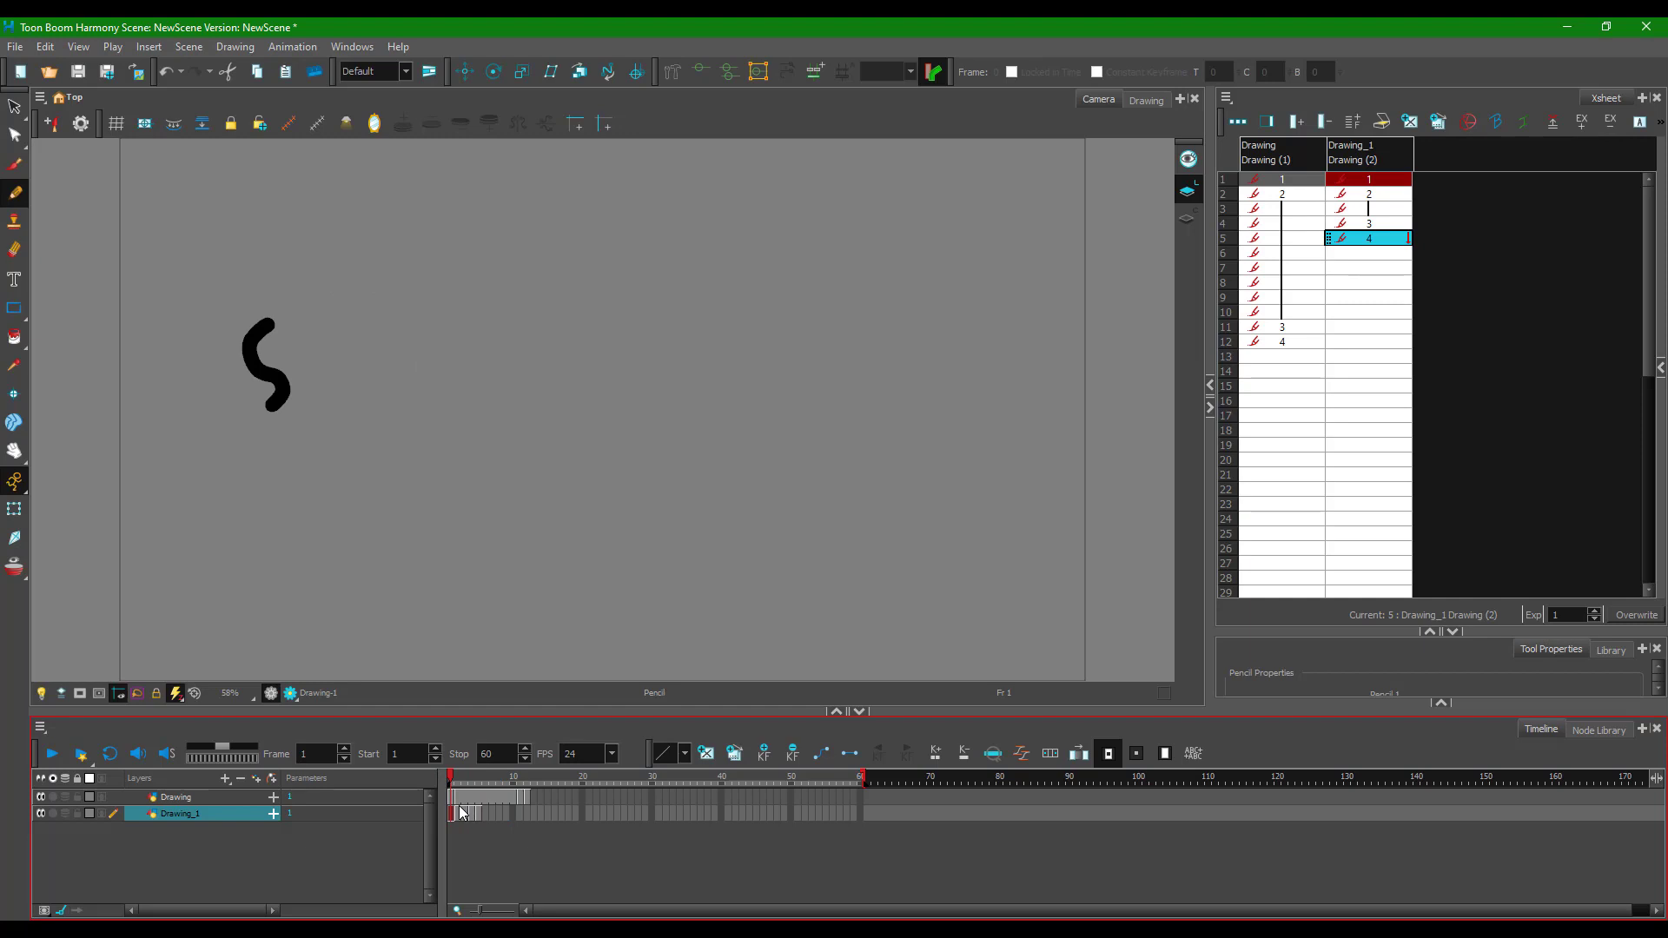
{"action": "left_click_drag", "start_coordinate": [503, 774], "coordinate": [417, 787]}
- Move the S-shaped stroke on frame 1 of the Drawing column to the right and preview it
{"action": "left_click", "coordinate": [1282, 180]}
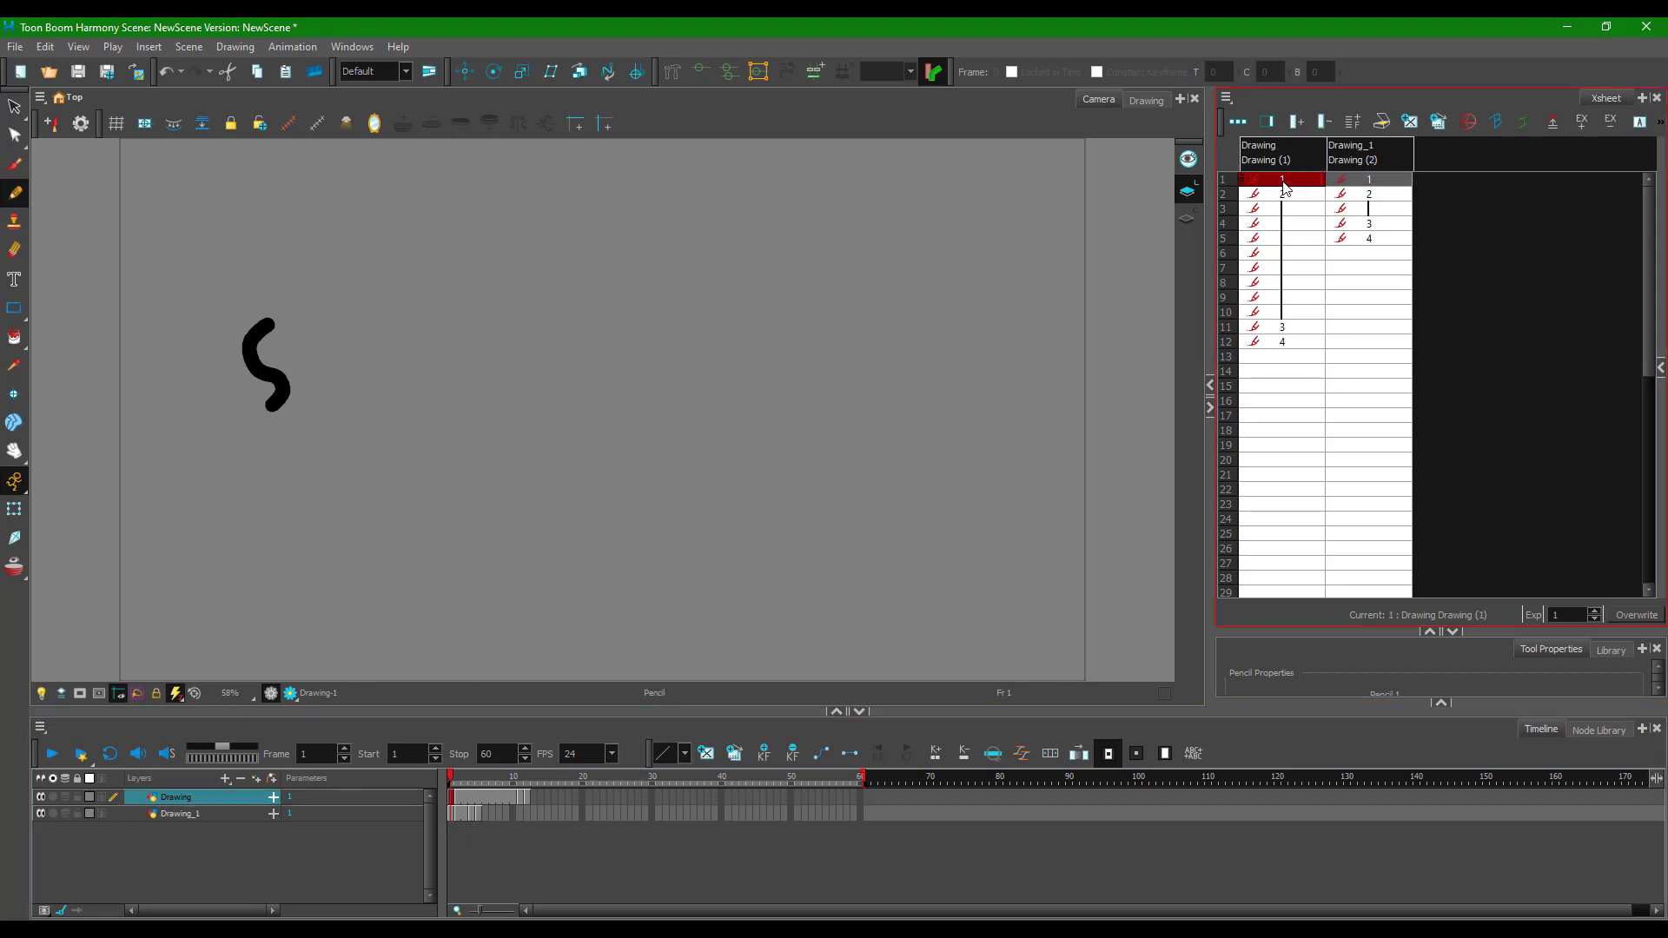
{"action": "left_click", "coordinate": [15, 107]}
{"action": "left_click", "coordinate": [254, 364]}
{"action": "mouse_move", "coordinate": [253, 364]}
{"action": "left_mouse_down"}
{"action": "mouse_move", "coordinate": [399, 421]}
{"action": "mouse_move", "coordinate": [468, 364]}
{"action": "left_mouse_up"}
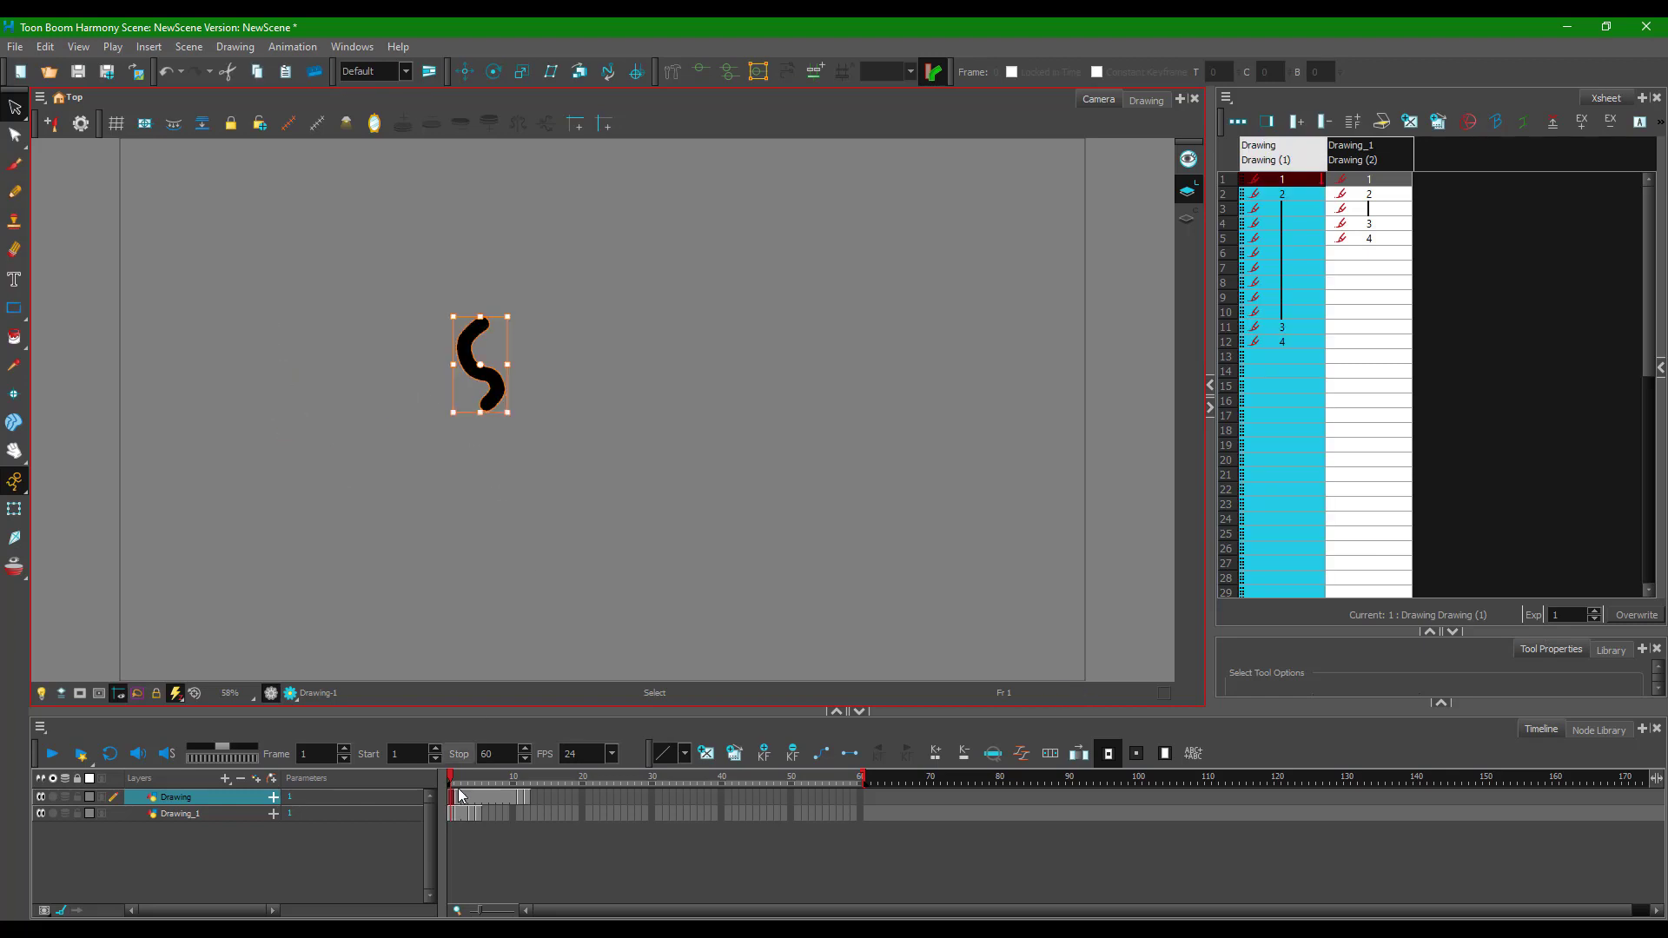
{"action": "left_click_drag", "start_coordinate": [492, 776], "coordinate": [404, 777]}
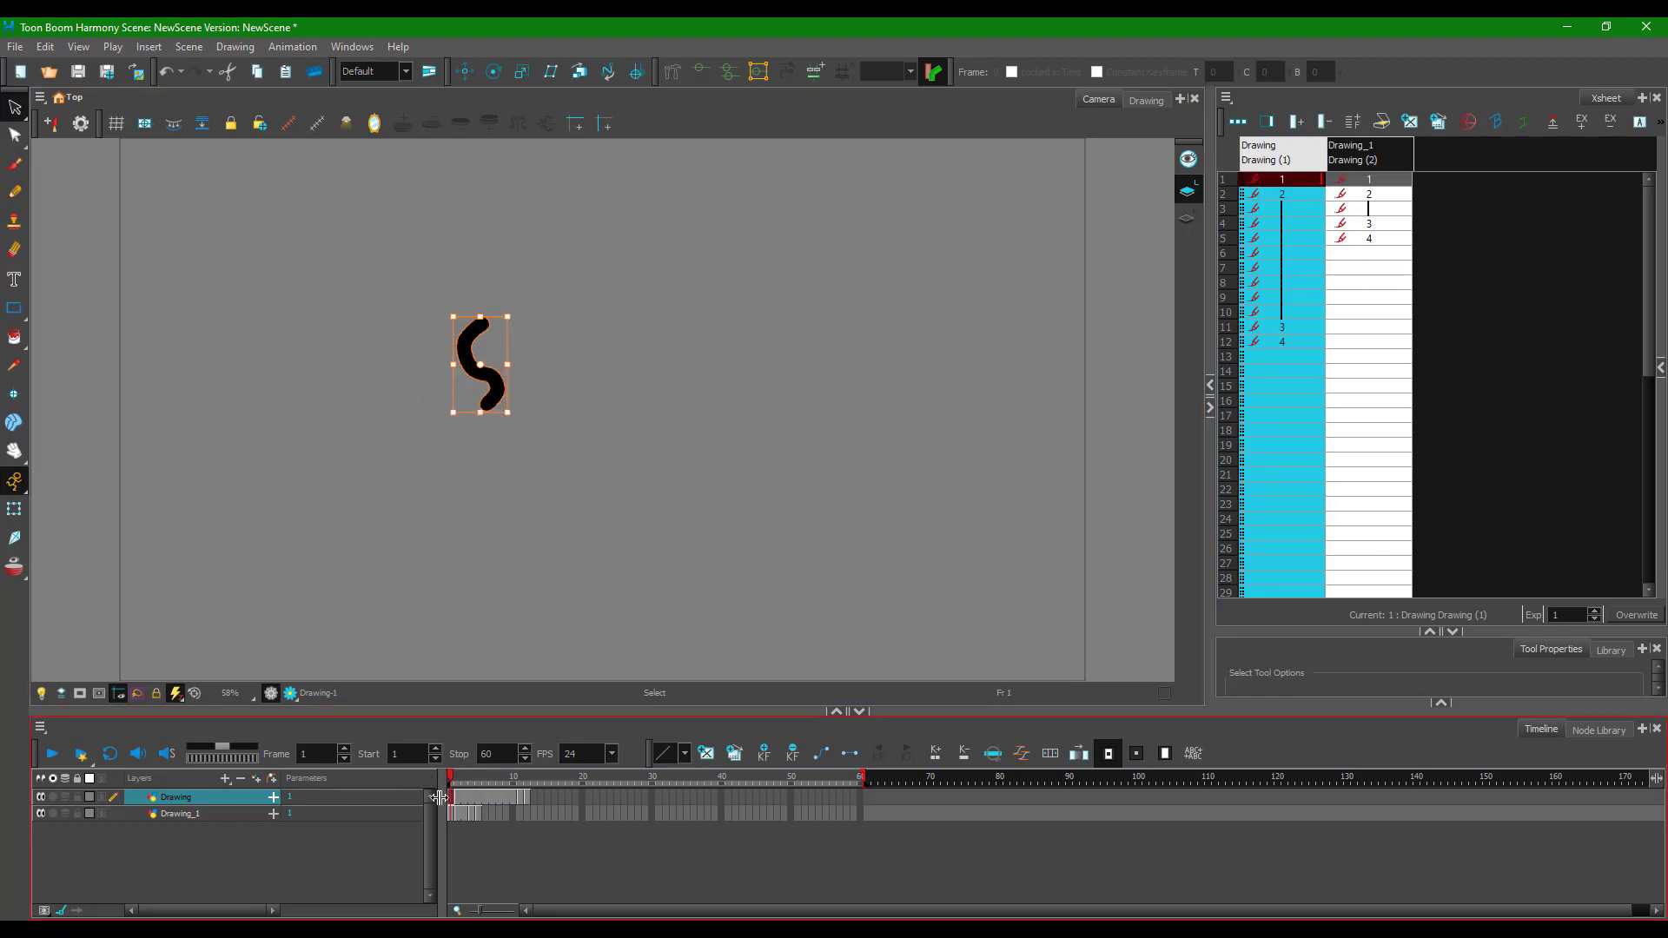
{"action": "left_click_drag", "start_coordinate": [453, 780], "coordinate": [452, 780]}
- Expose drawing 1 again at frame 15 of Drawing_1 and frame 18 of Drawing
{"action": "left_click", "coordinate": [534, 773]}
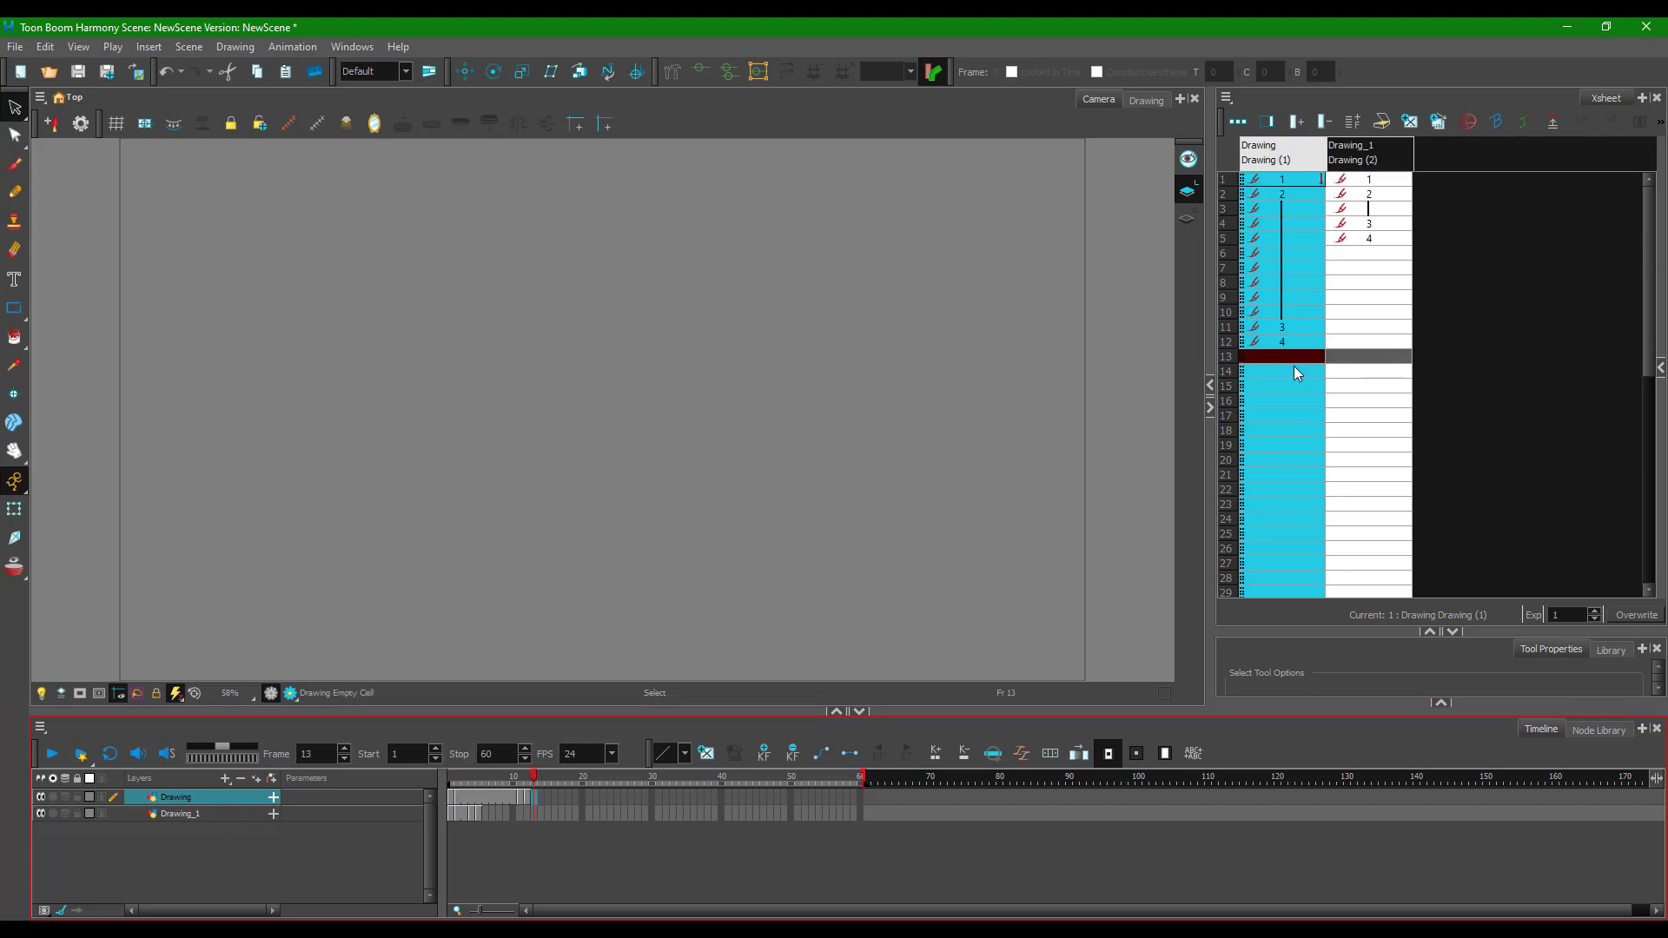
{"action": "left_click", "coordinate": [1360, 388]}
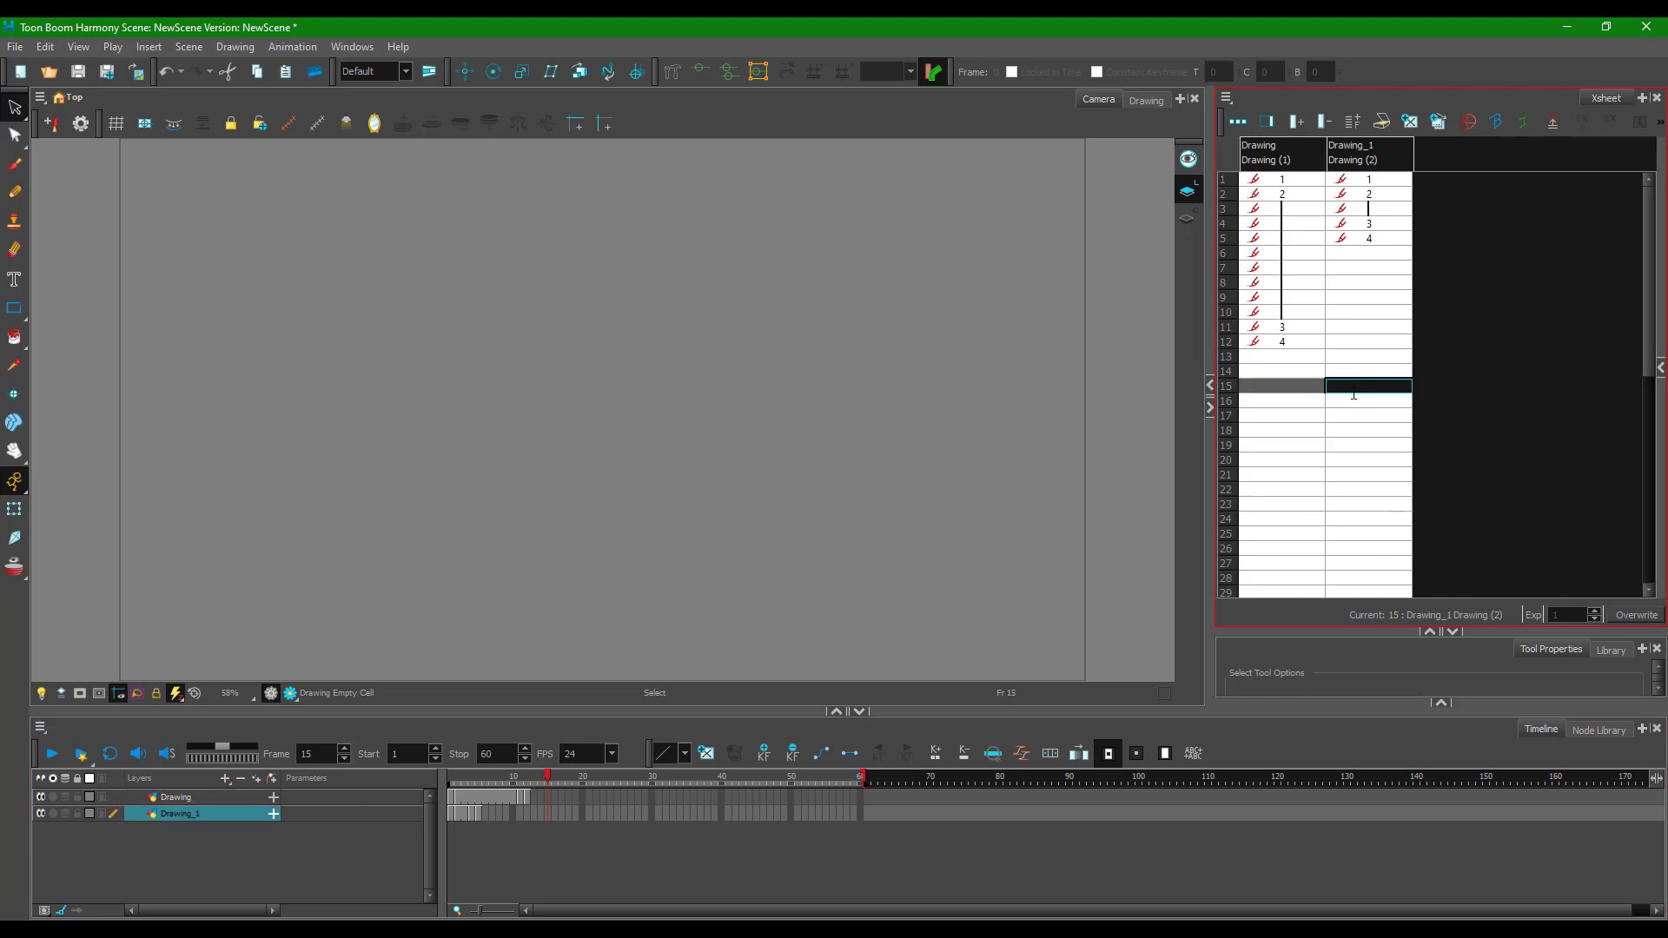
{"action": "key", "text": "Return"}
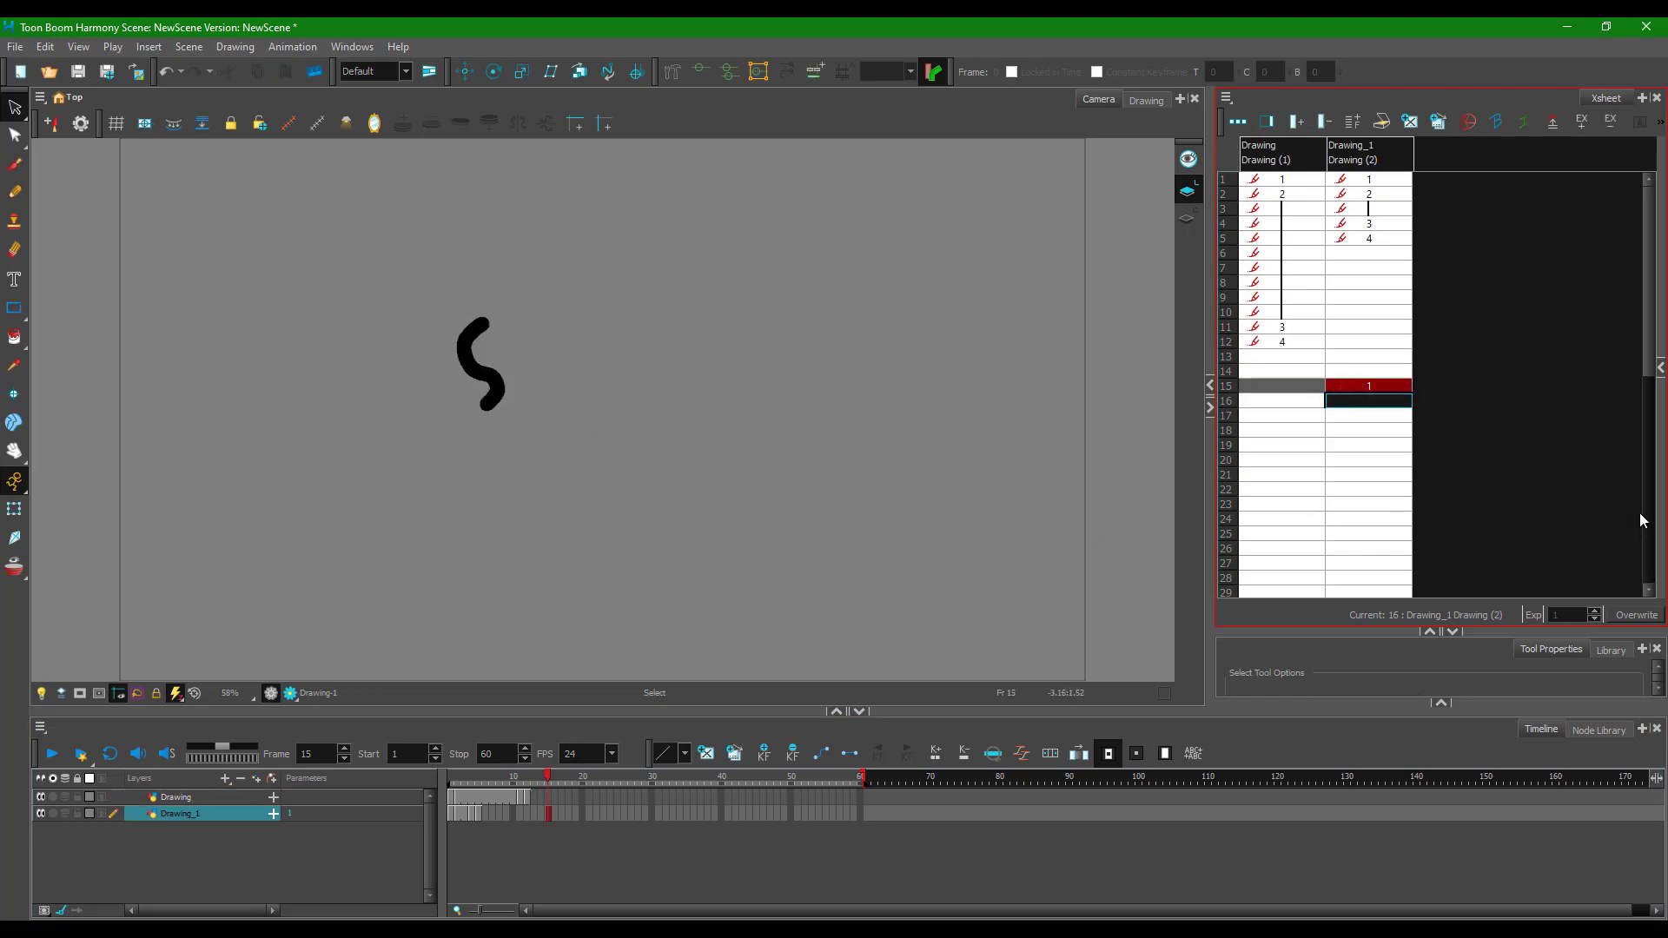
{"action": "left_click", "coordinate": [1276, 431]}
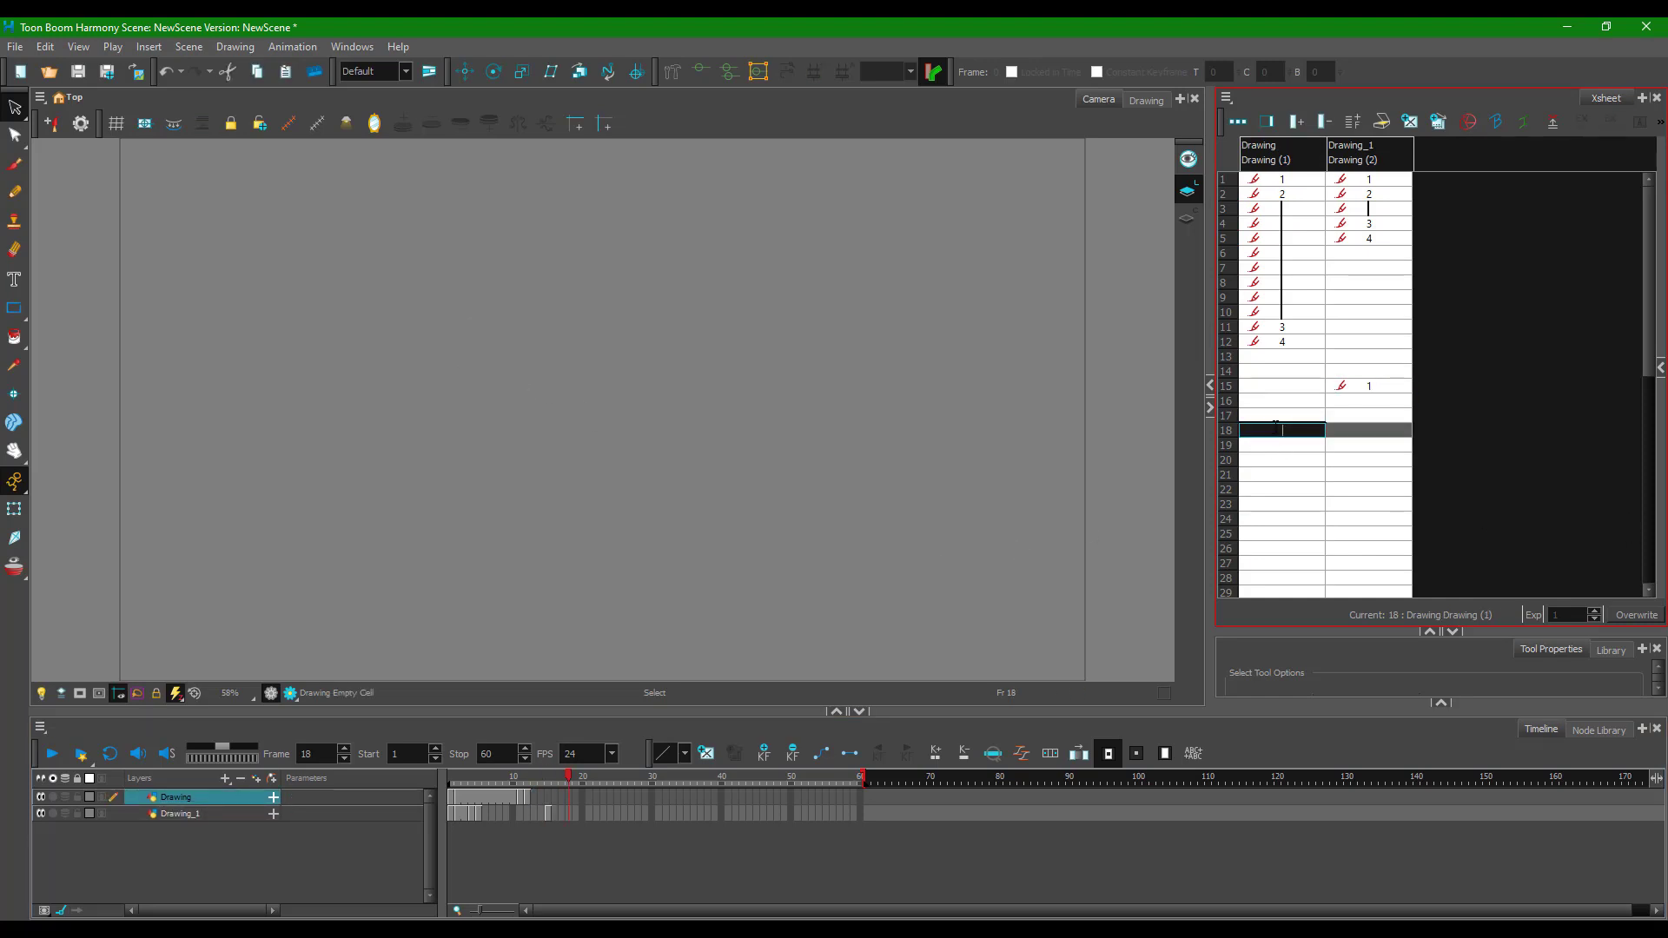
{"action": "key", "text": "Return"}
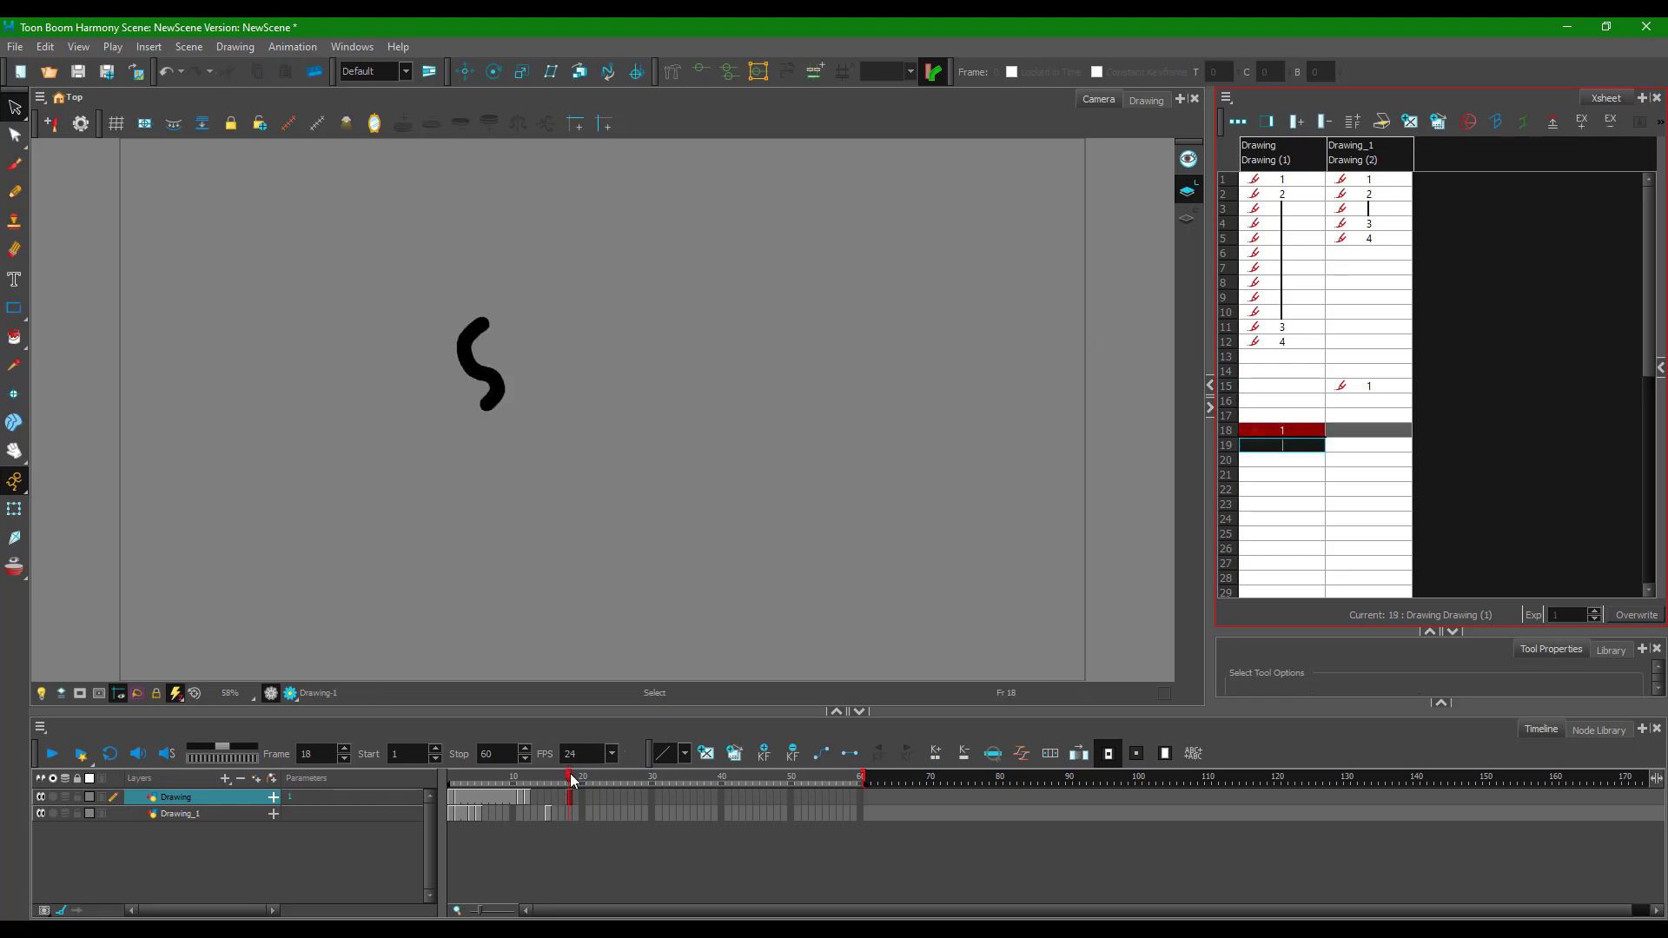
{"action": "right_click", "coordinate": [233, 796]}
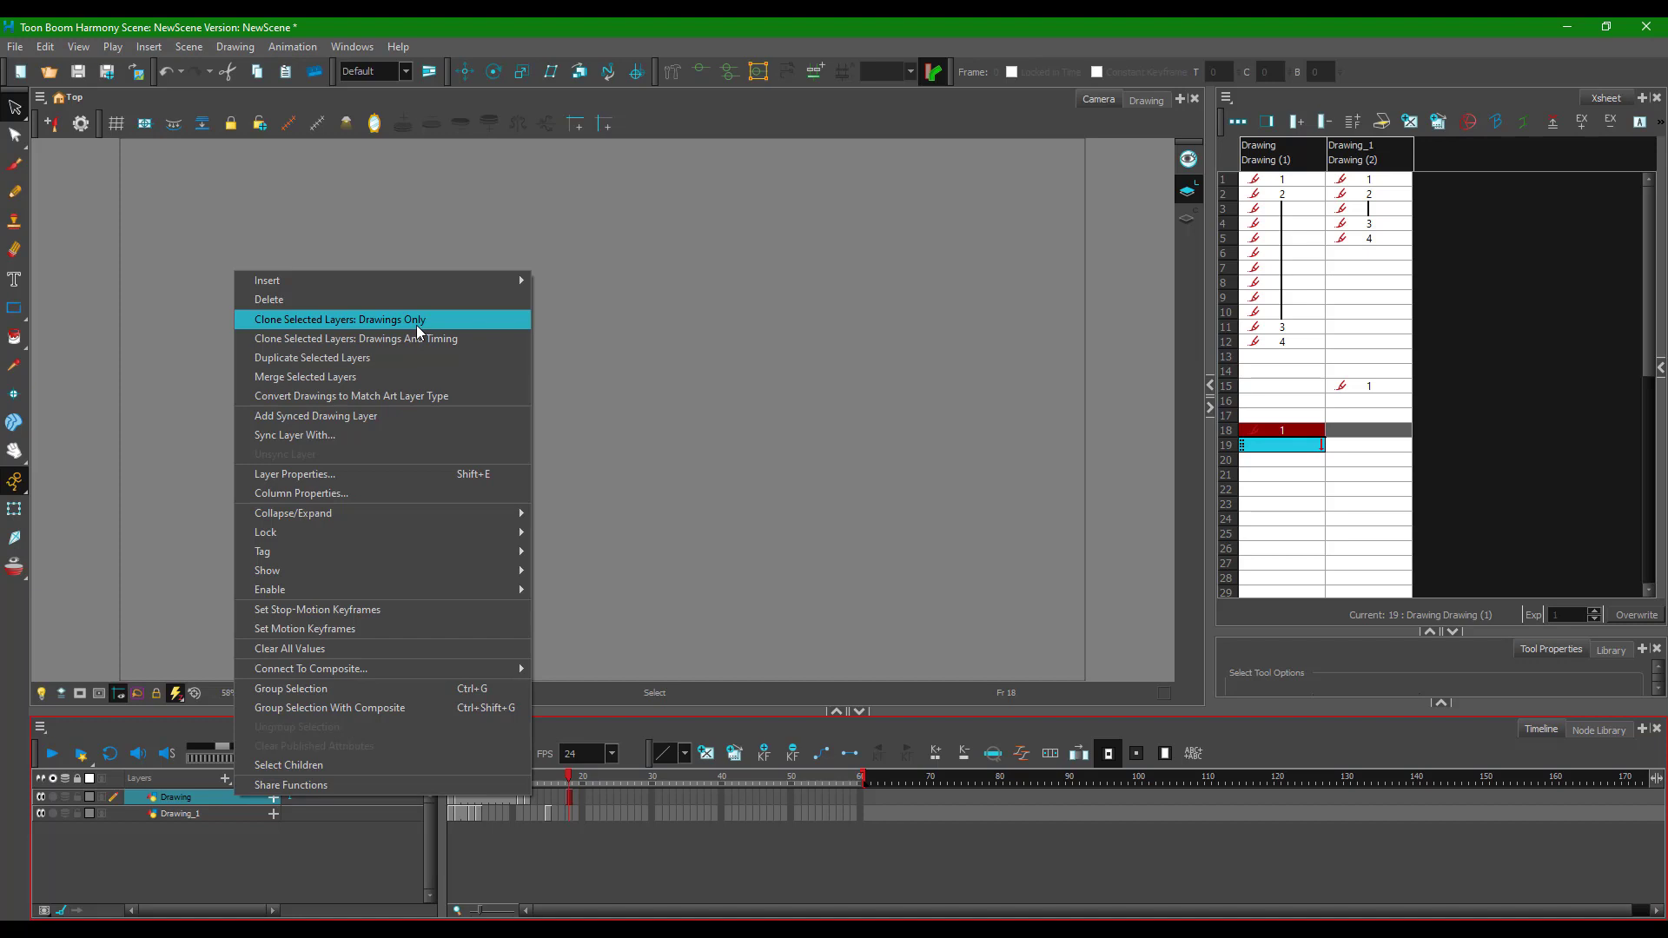
{"action": "left_click", "coordinate": [654, 344]}
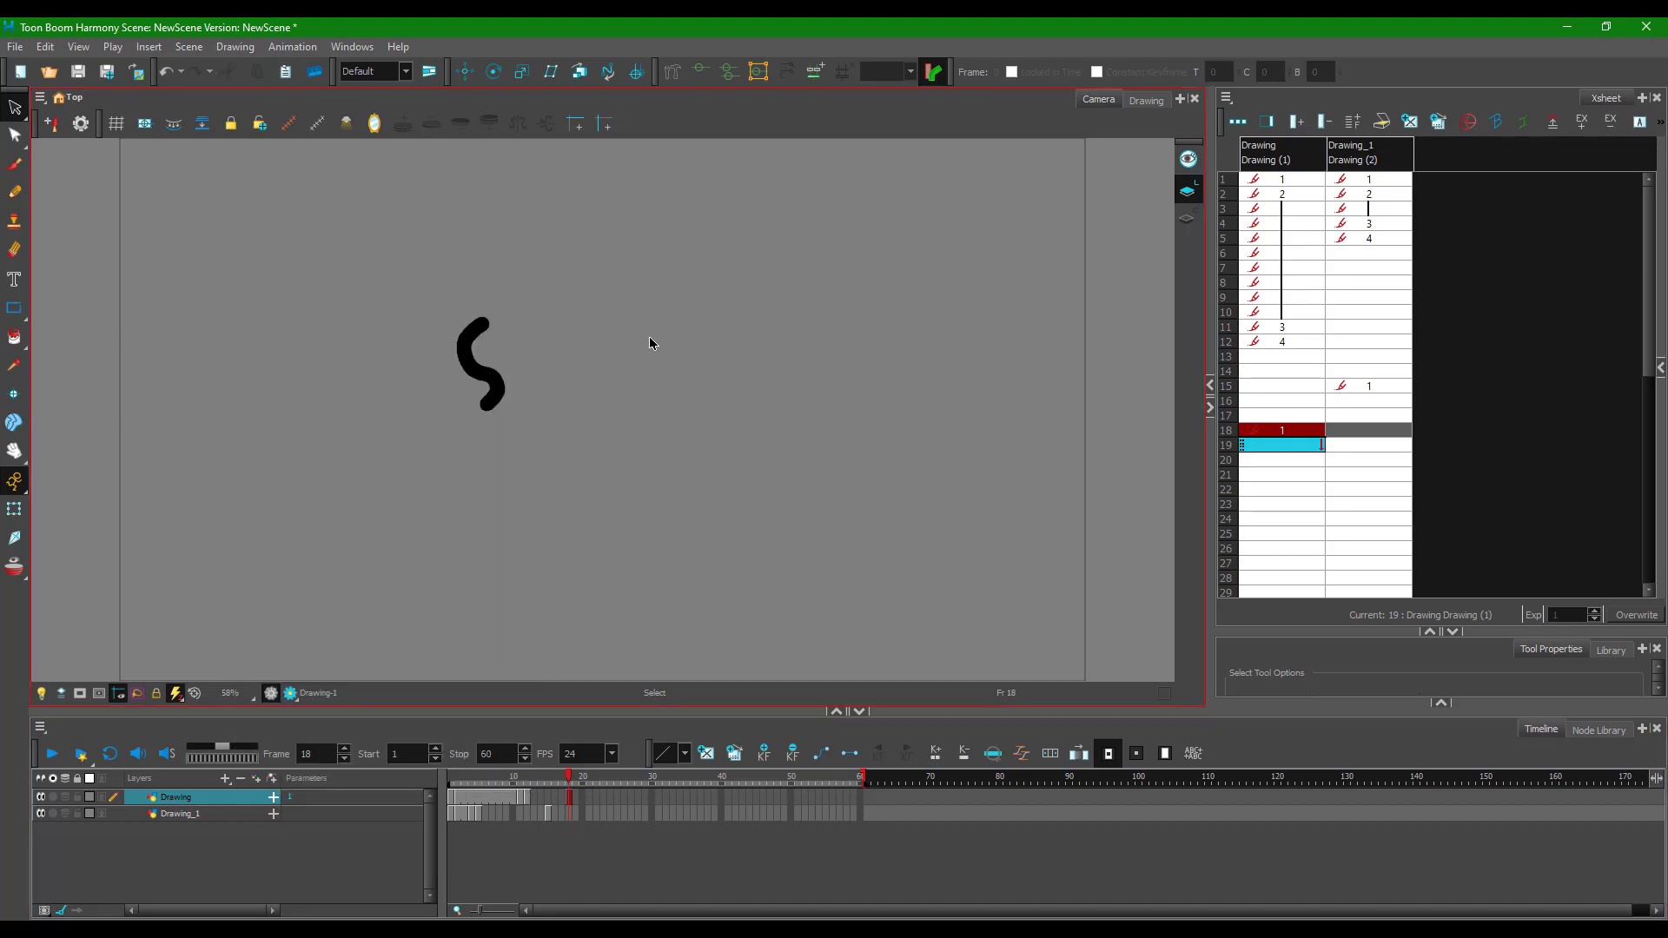